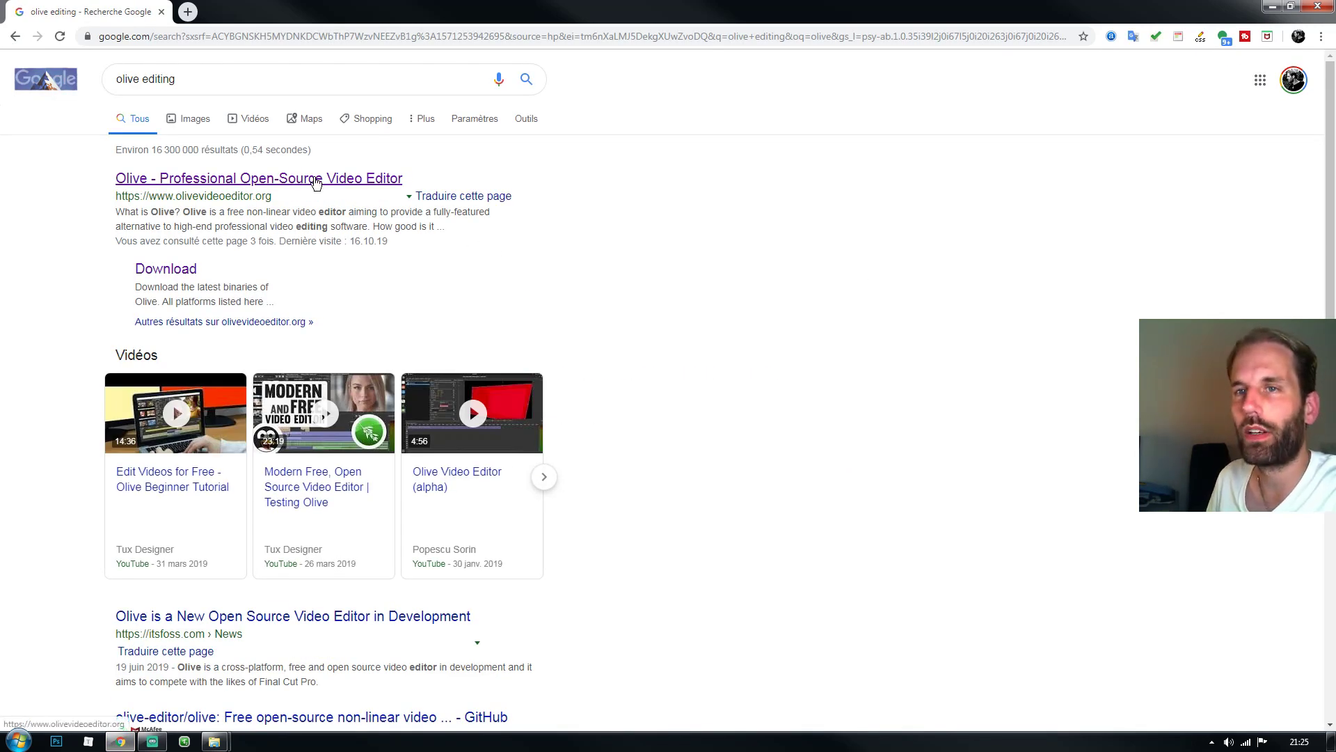
Step: Open the official Olive website from the search results and go to its download page
click(315, 182)
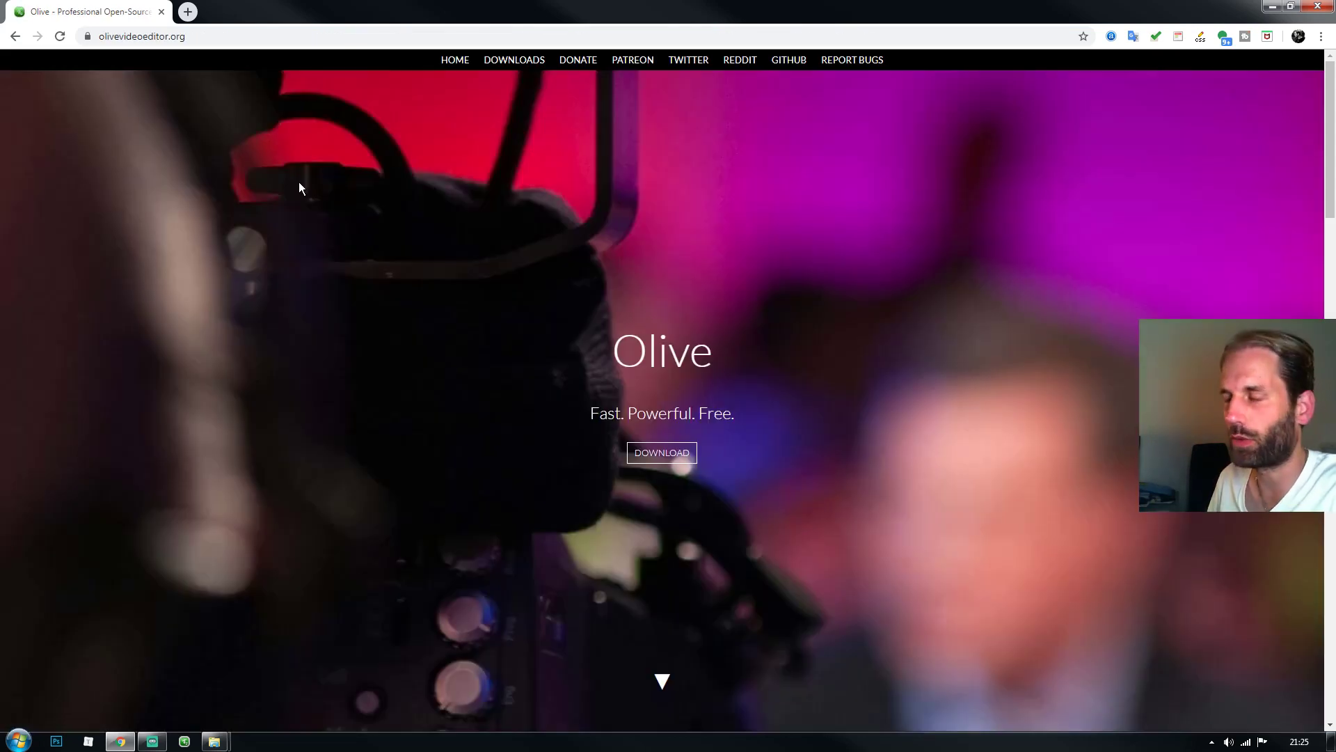
click(668, 456)
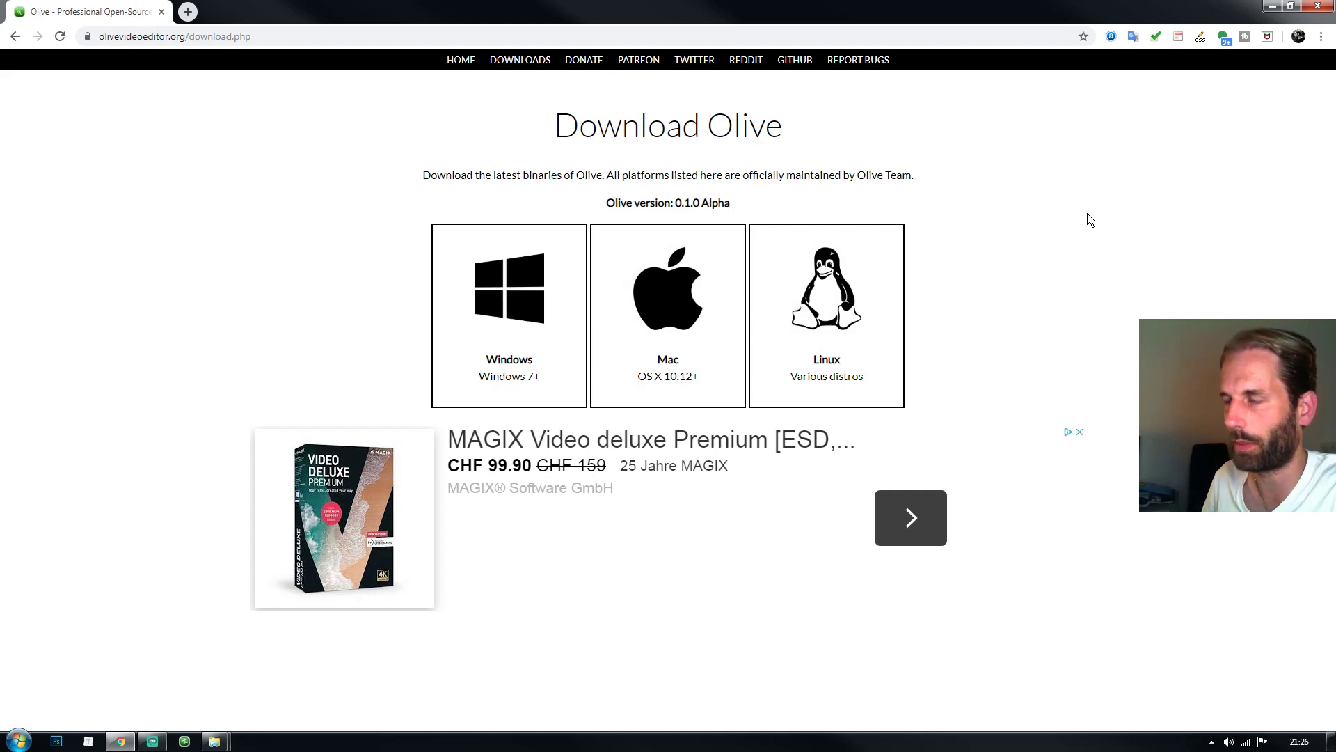
Step: Leave the browser, launch the Olive video editor and dismiss its welcome message
key(alt+Tab)
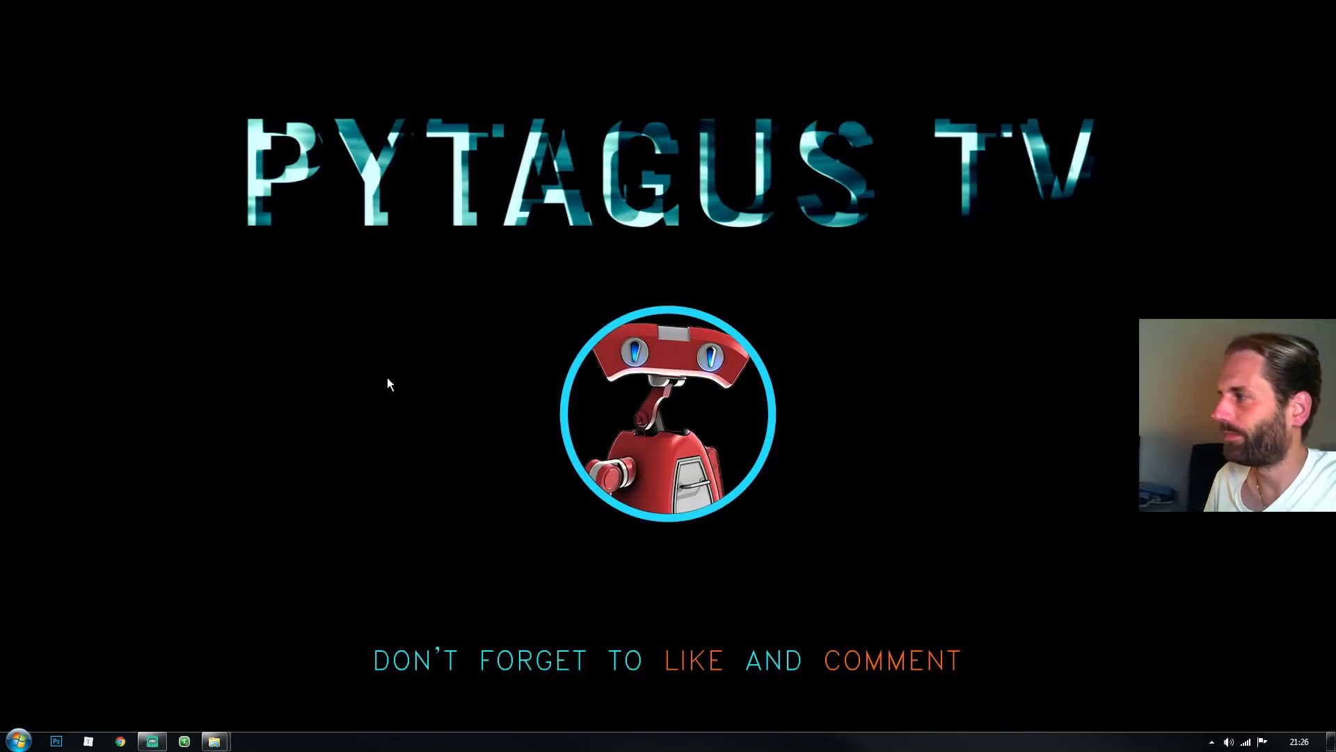
click(184, 743)
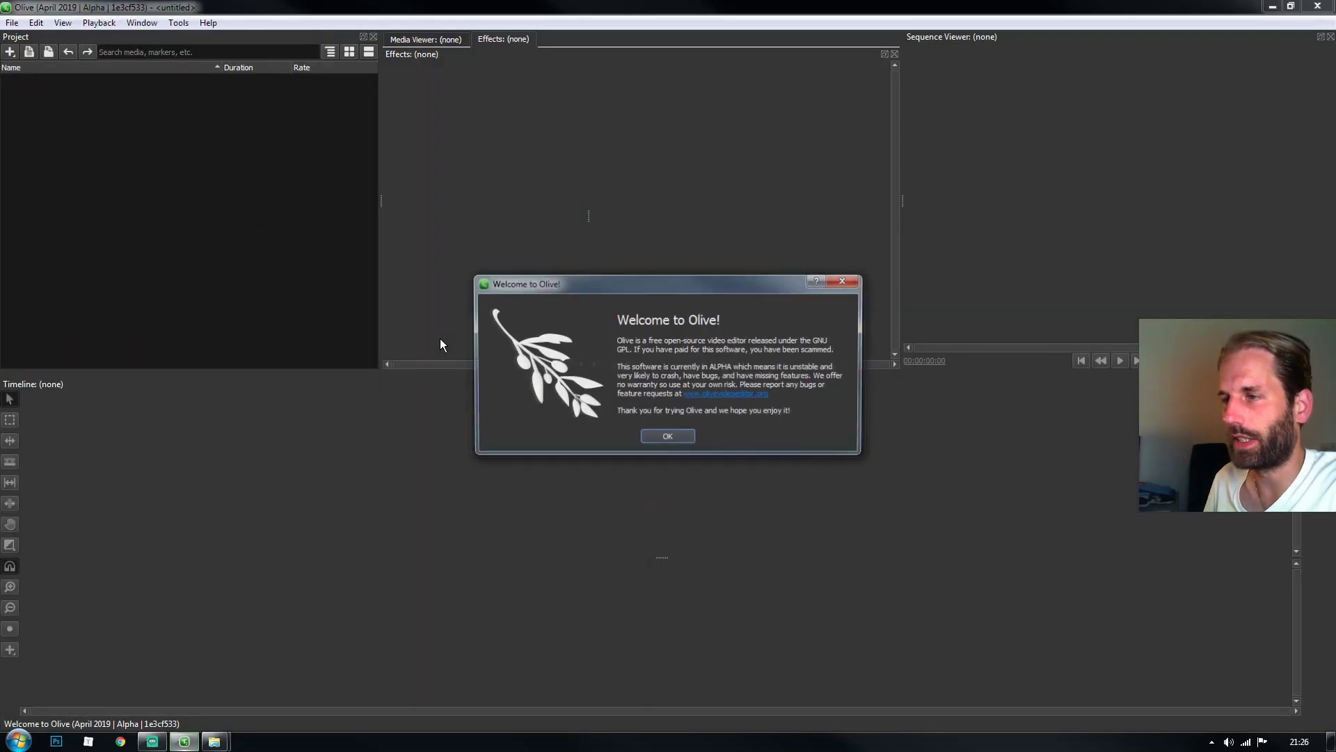
click(842, 281)
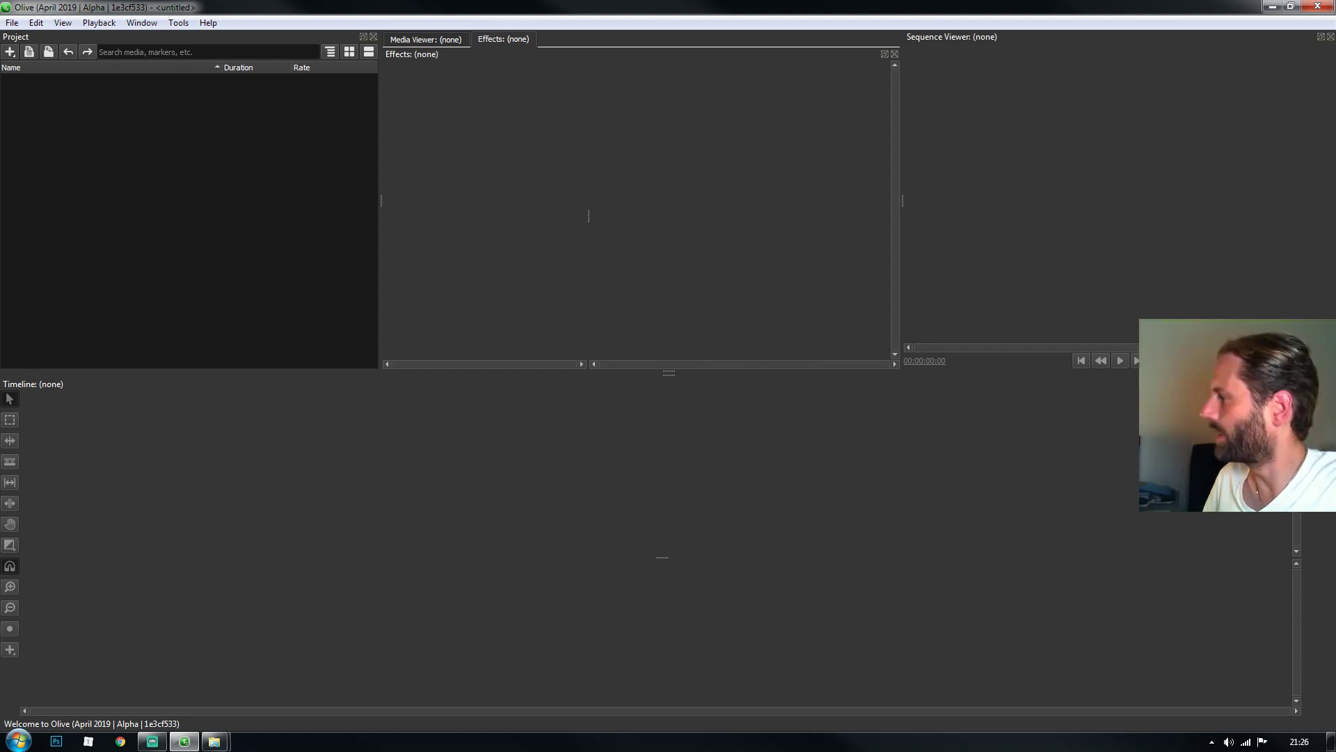
Step: Bring P1020327.MP4 from the economie de batterie portable folder into the empty timeline, and move the file window aside
key(alt+Tab)
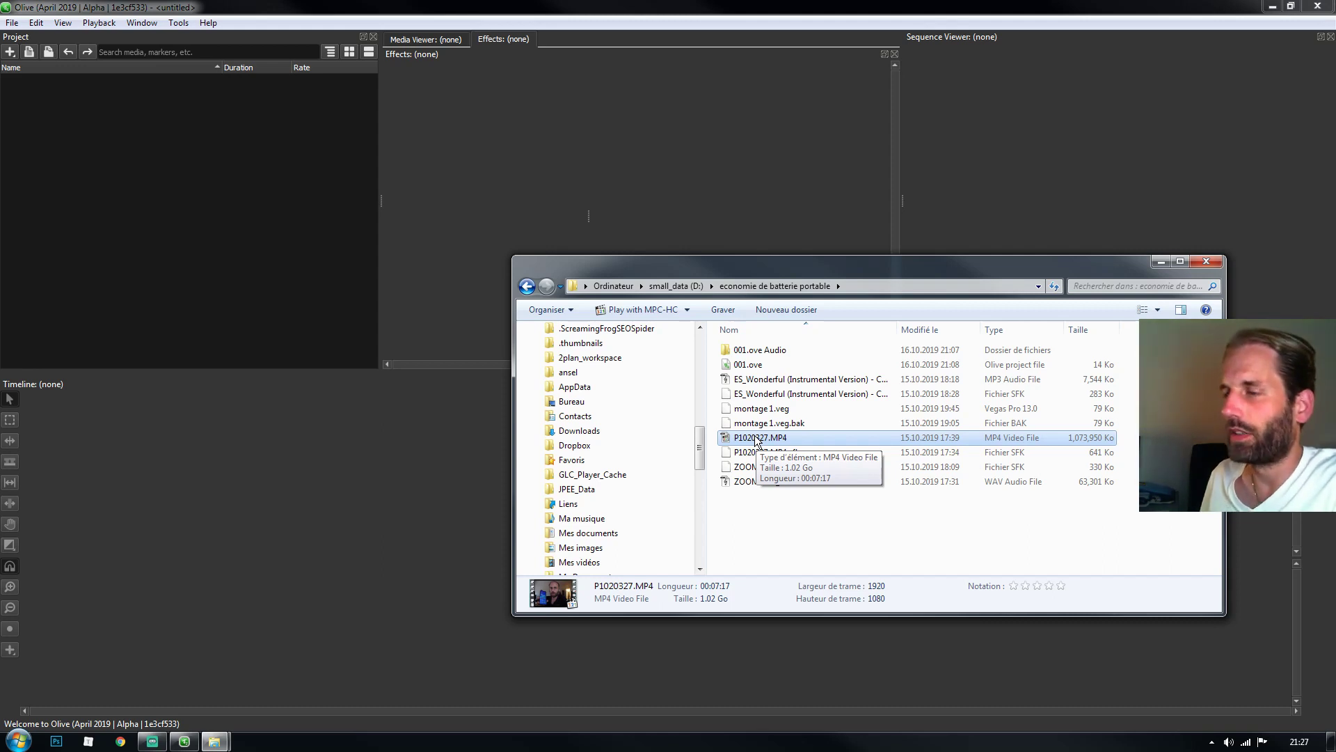
drag(756, 439, 511, 570)
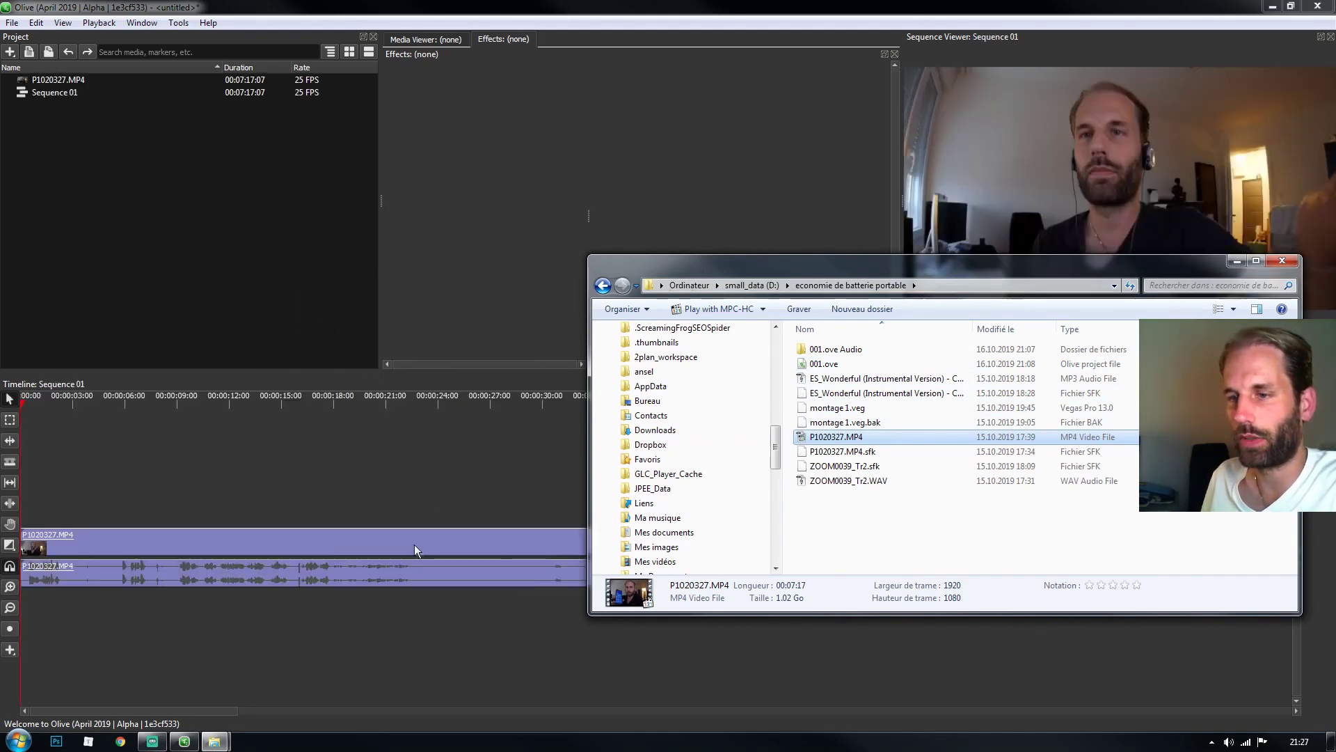
drag(757, 261, 788, 261)
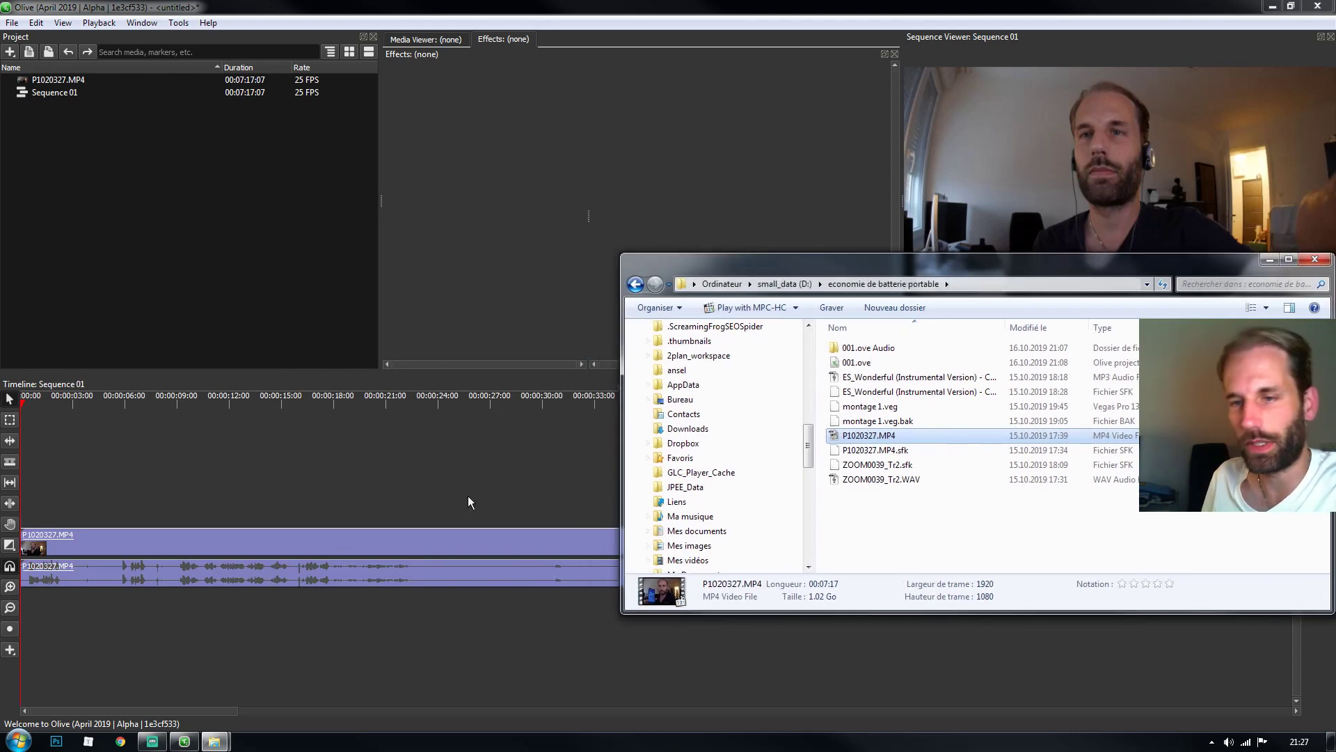
Step: Enlarge the audio track of P1020327.MP4 and give the timeline's audio area more height
click(256, 593)
drag(279, 586, 525, 612)
mouse_move(660, 556)
mouse_down()
mouse_move(650, 464)
mouse_move(645, 600)
mouse_move(651, 534)
mouse_up()
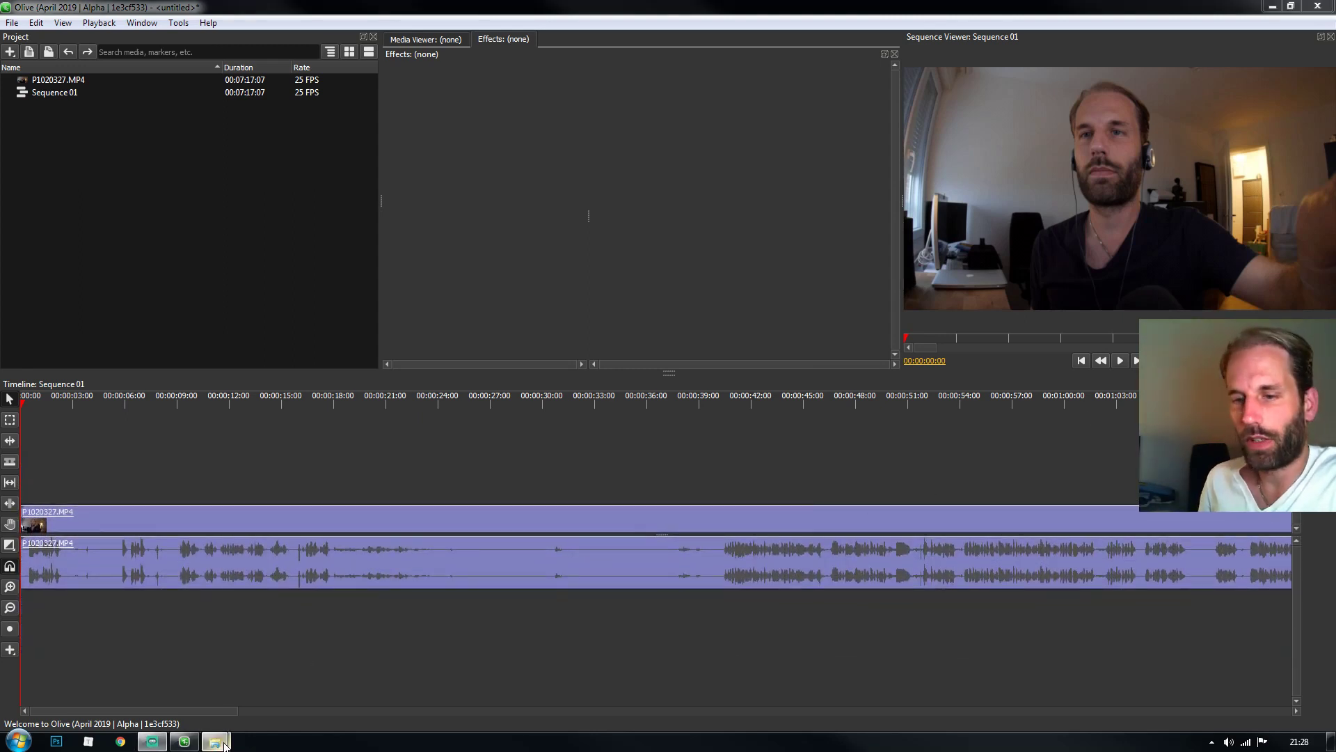
Step: Place ZOOM0039_Tr2.WAV at the start of a second audio track under the camera audio and enlarge that track
mouse_move(215, 742)
click(247, 681)
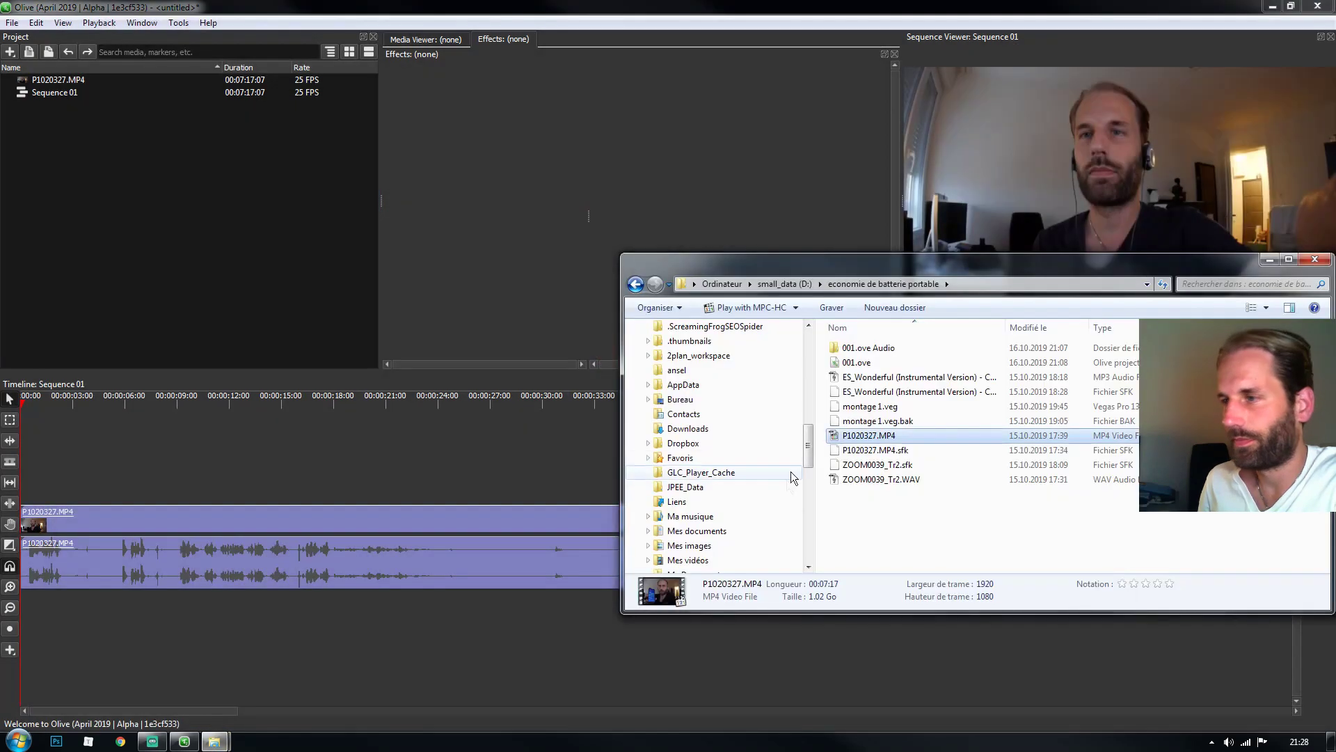
click(876, 481)
drag(875, 483, 33, 618)
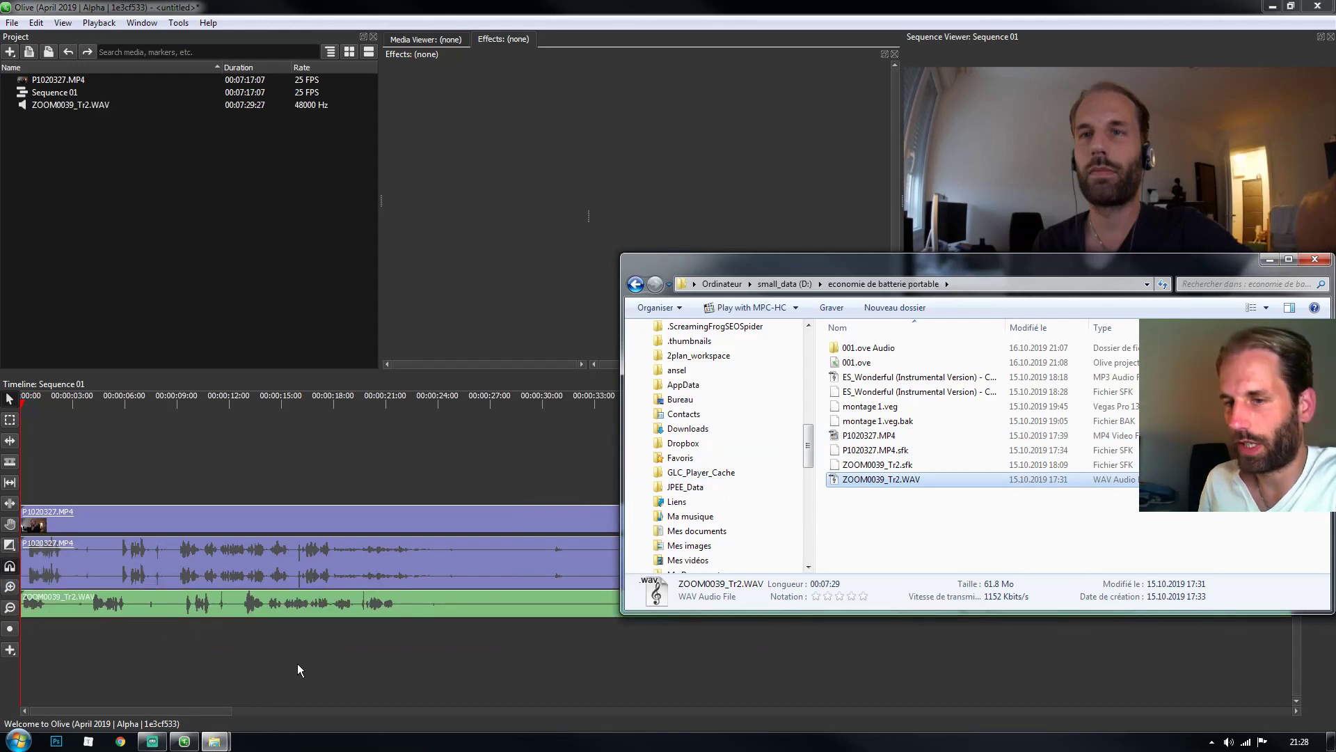
click(311, 645)
drag(383, 618, 378, 653)
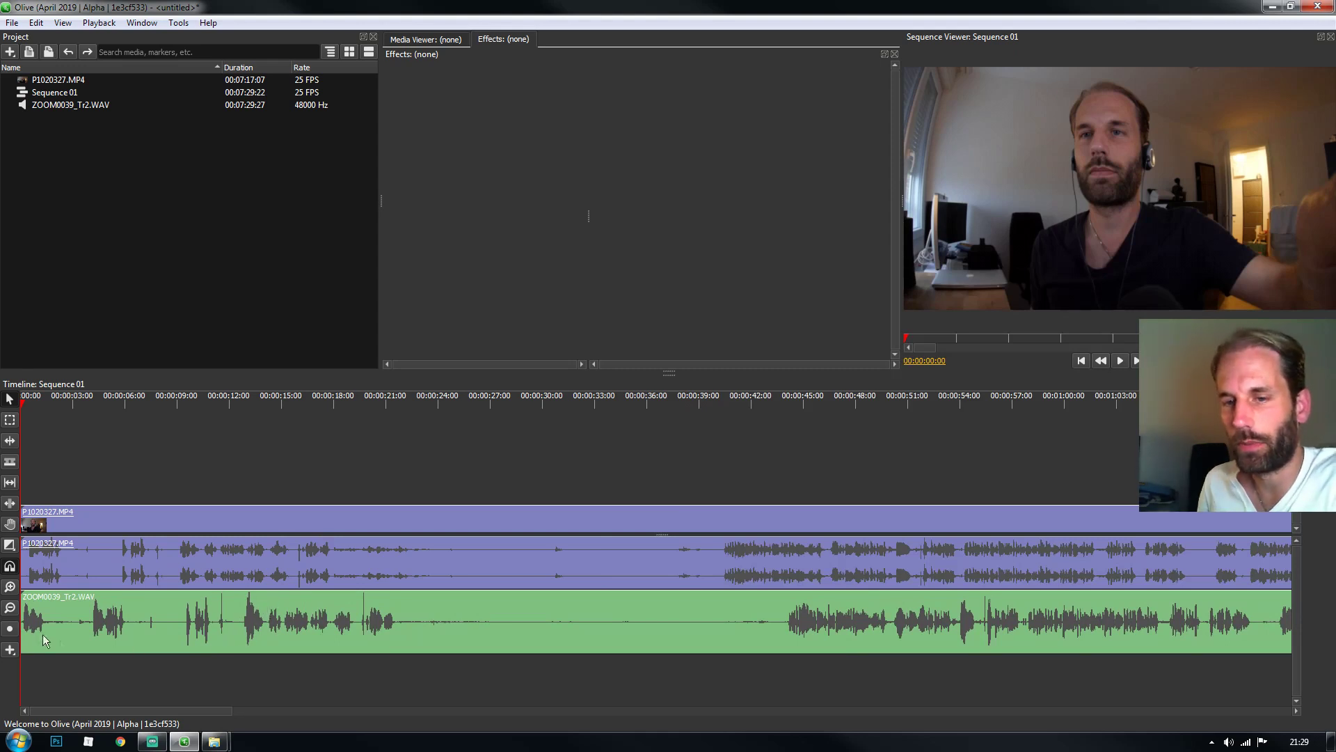
Step: Trim about 8 seconds off the start of the ZOOM0039_Tr2.WAV clip and slide it to roughly match the camera audio waveform
drag(23, 633, 164, 632)
drag(323, 649, 356, 636)
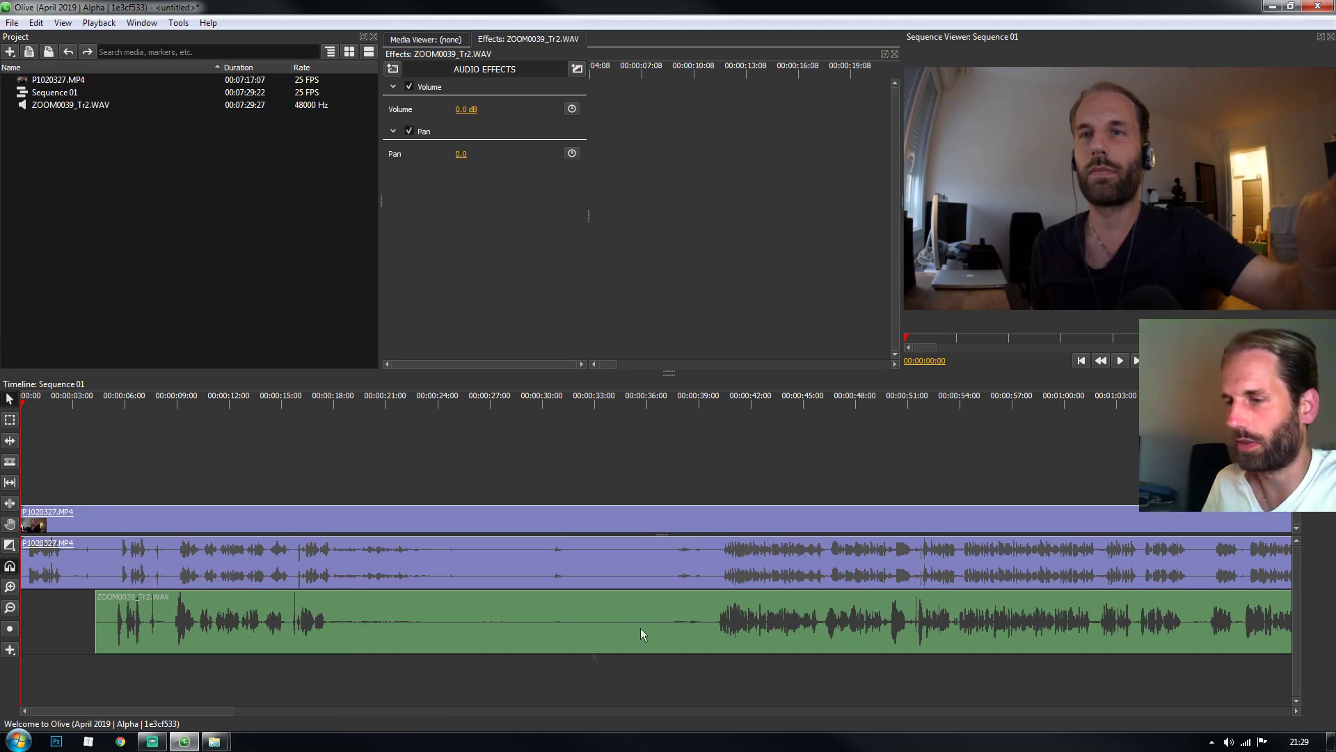
Step: Fine-align the ZOOM0039_Tr2.WAV waveform with the camera audio around 14 seconds, starting the clip at 00:00:04:15
click(250, 407)
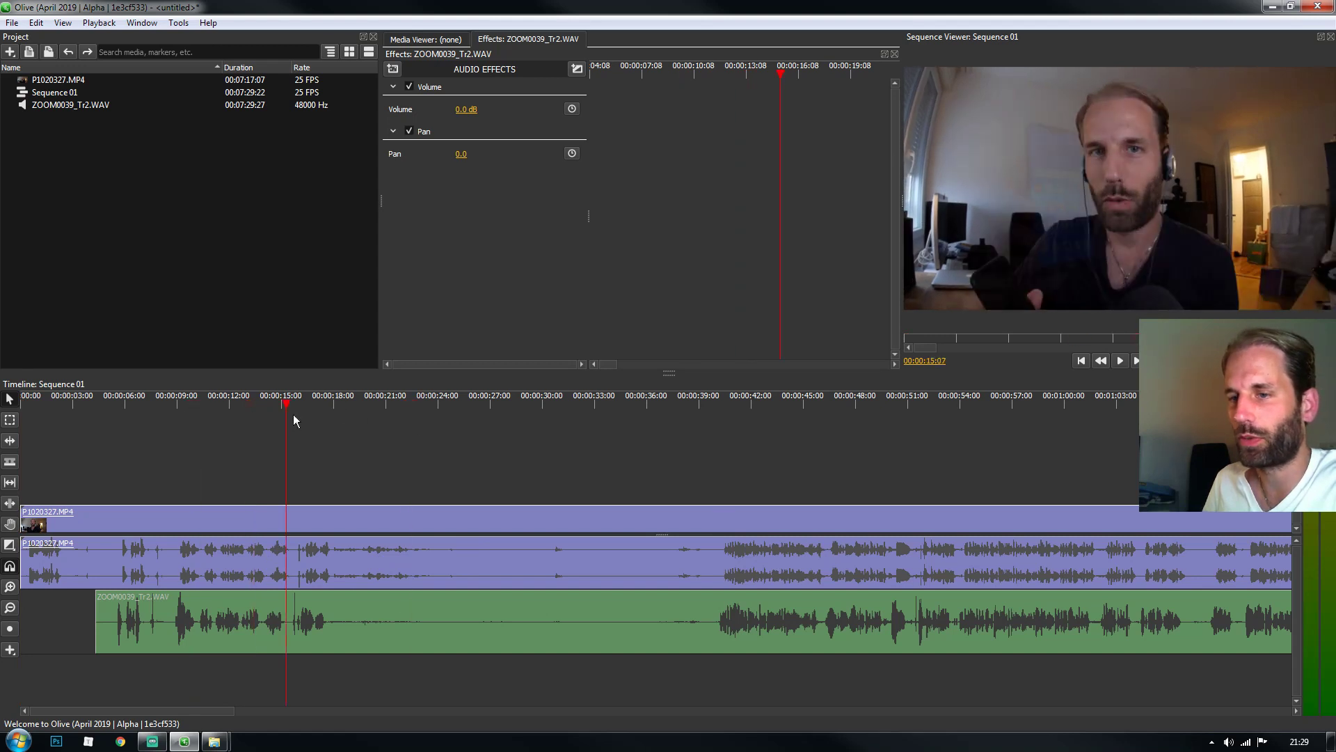
click(294, 415)
click(307, 407)
click(264, 407)
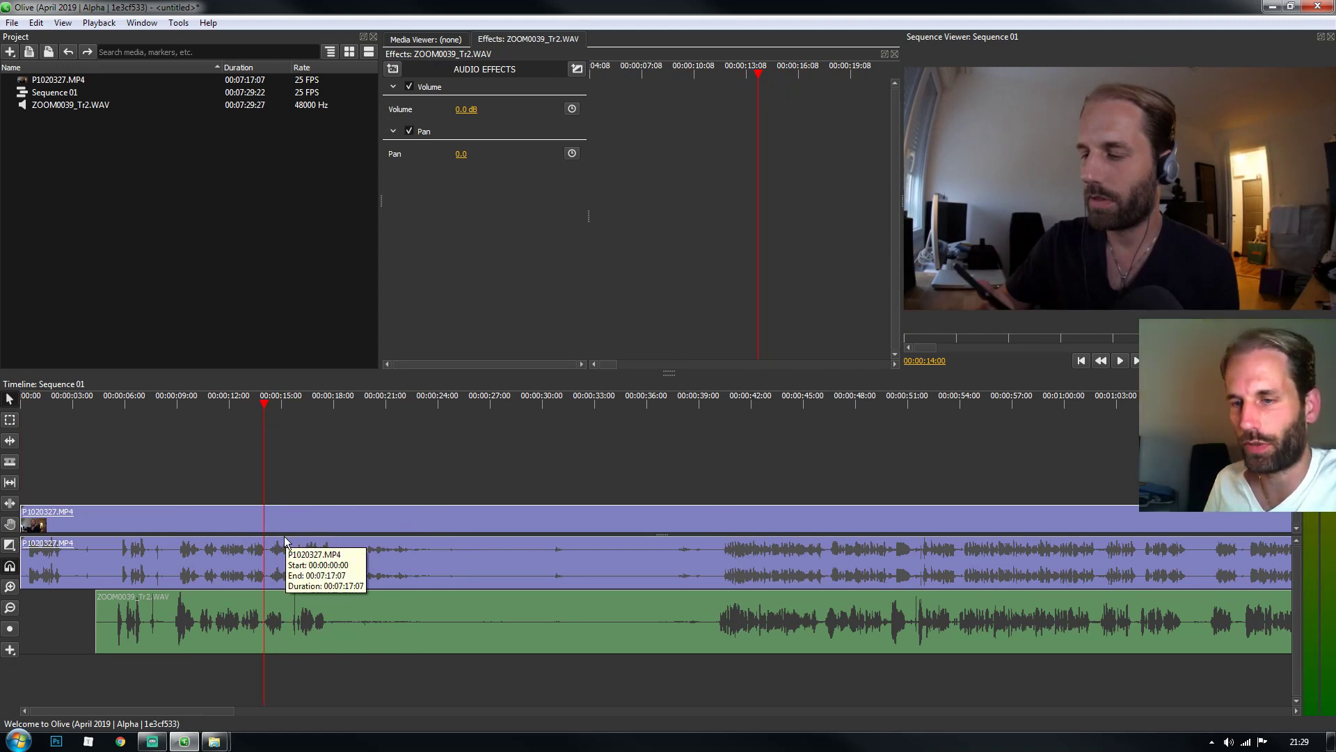
key(equal)
key(equal)
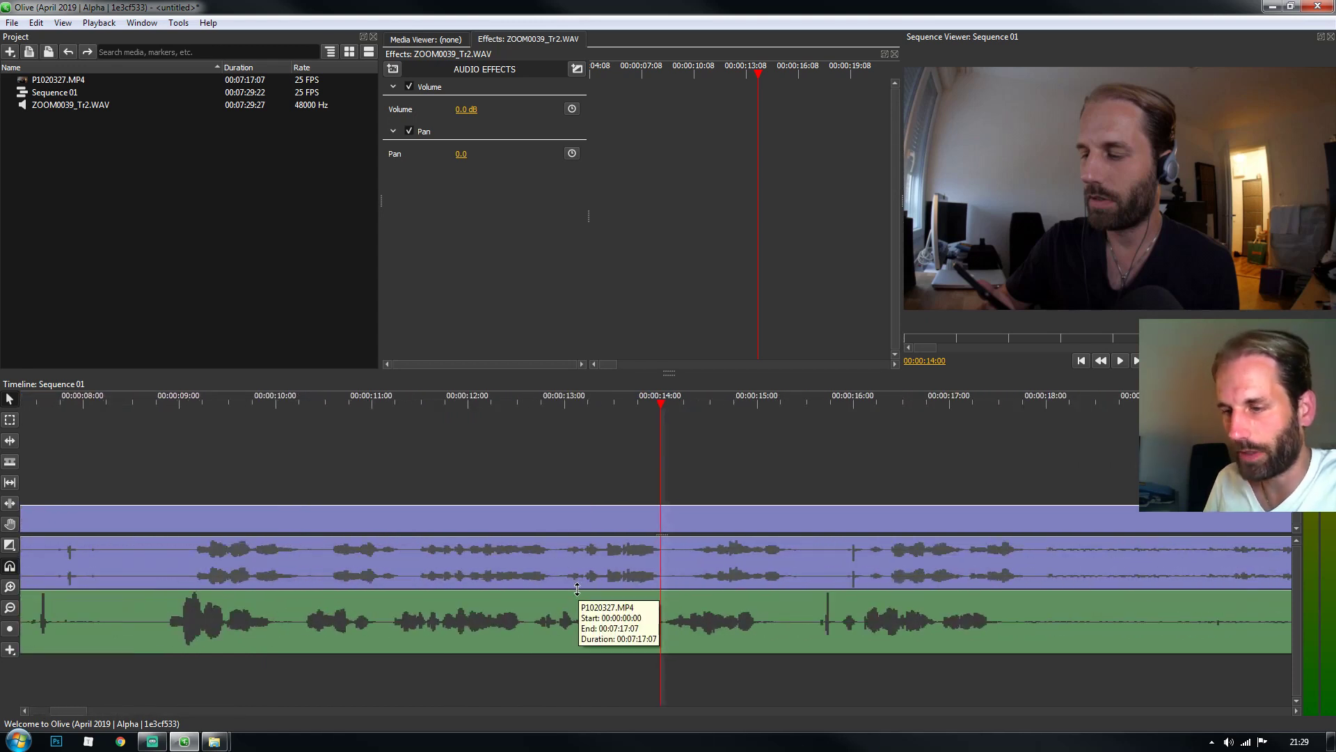
key(equal)
drag(607, 638, 679, 638)
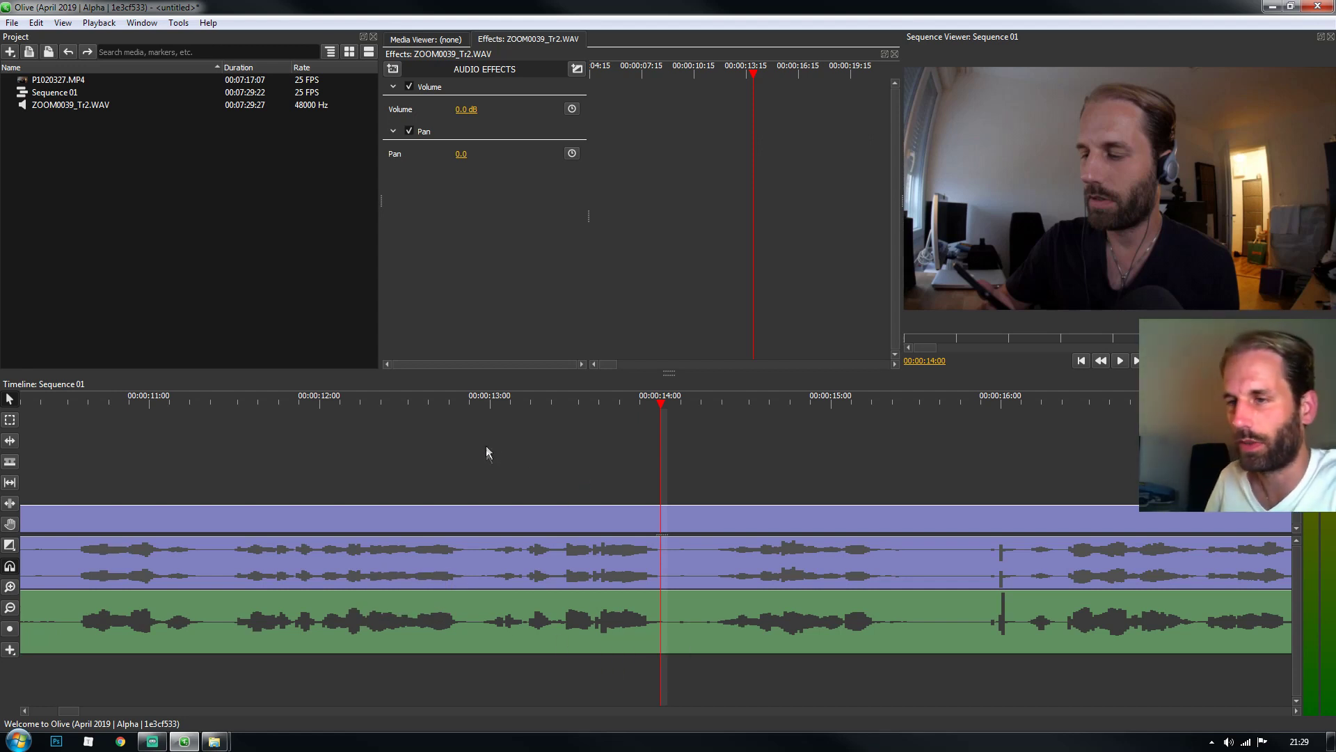
Step: Play the sequence from about 13 seconds to check that both audio tracks are in sync
click(485, 428)
click(485, 409)
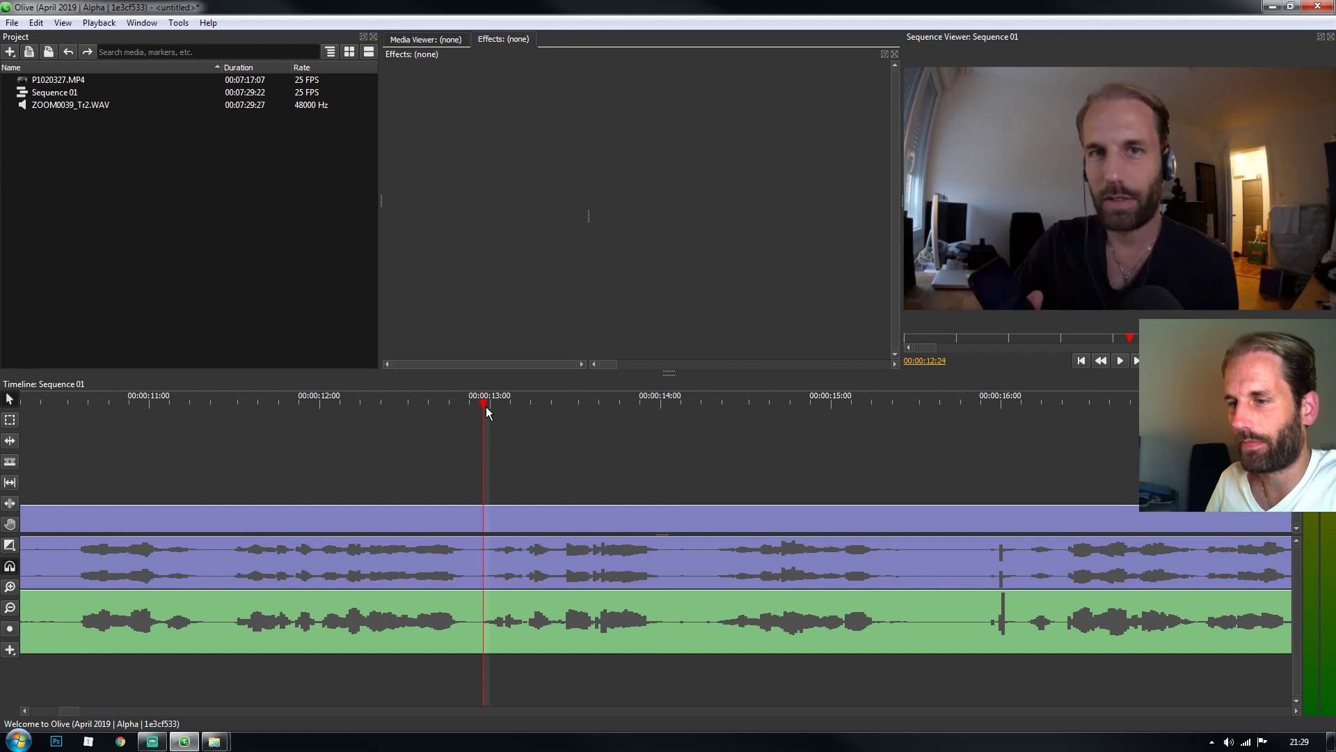
key(space)
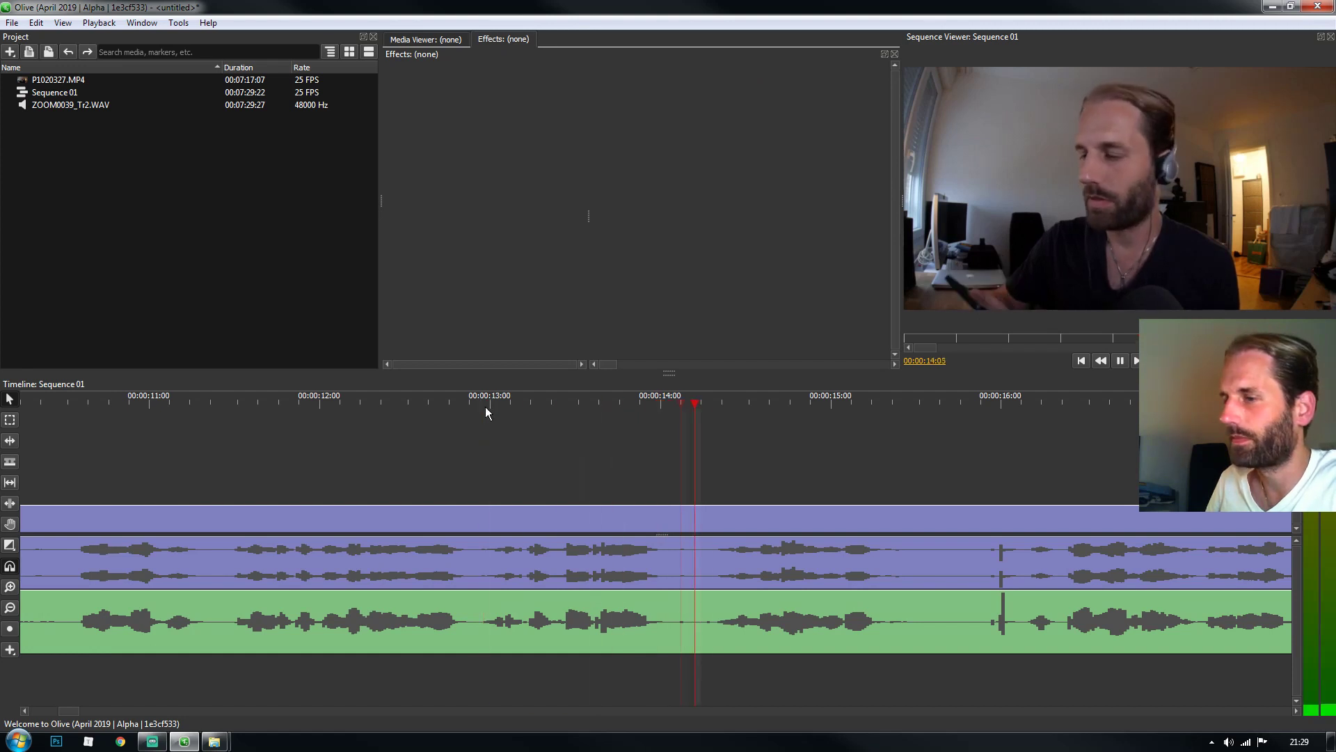
key(space)
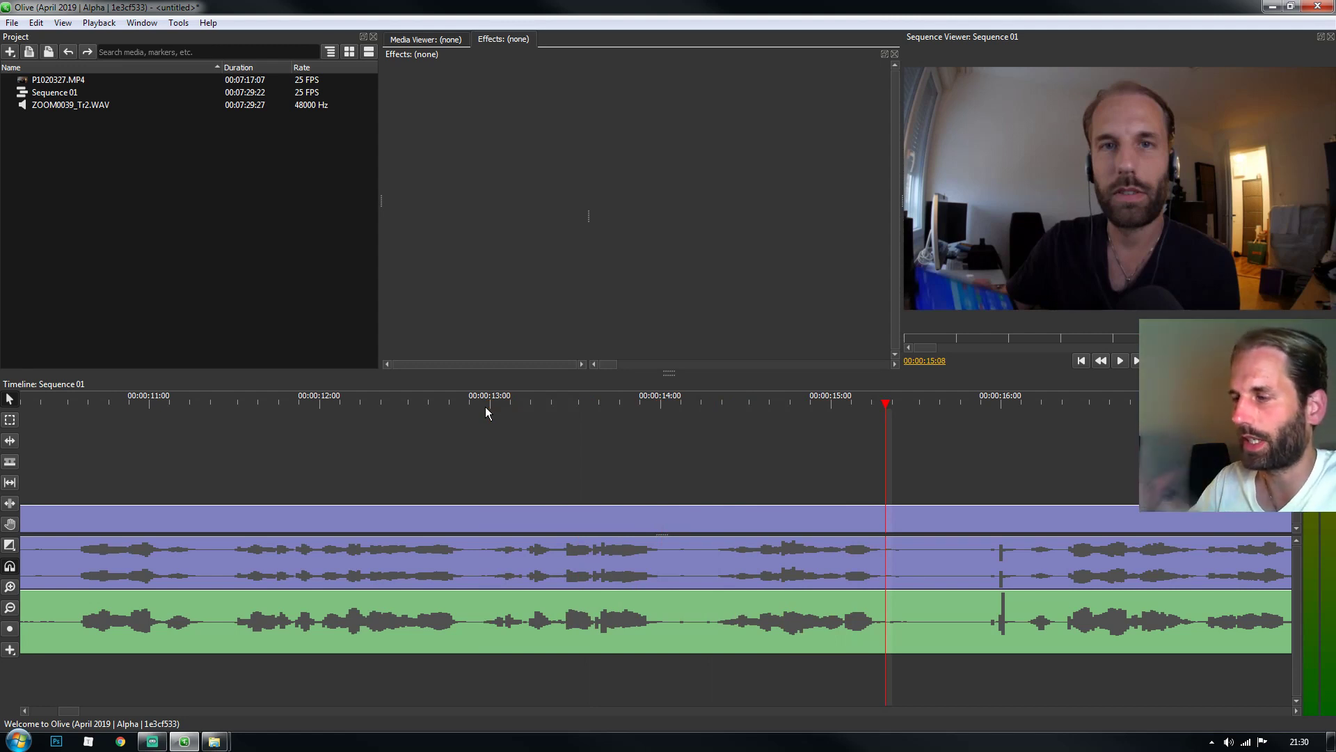
Step: Mute the camera audio of the P1020327.MP4 clip by lowering its volume to -∞ dB
click(647, 570)
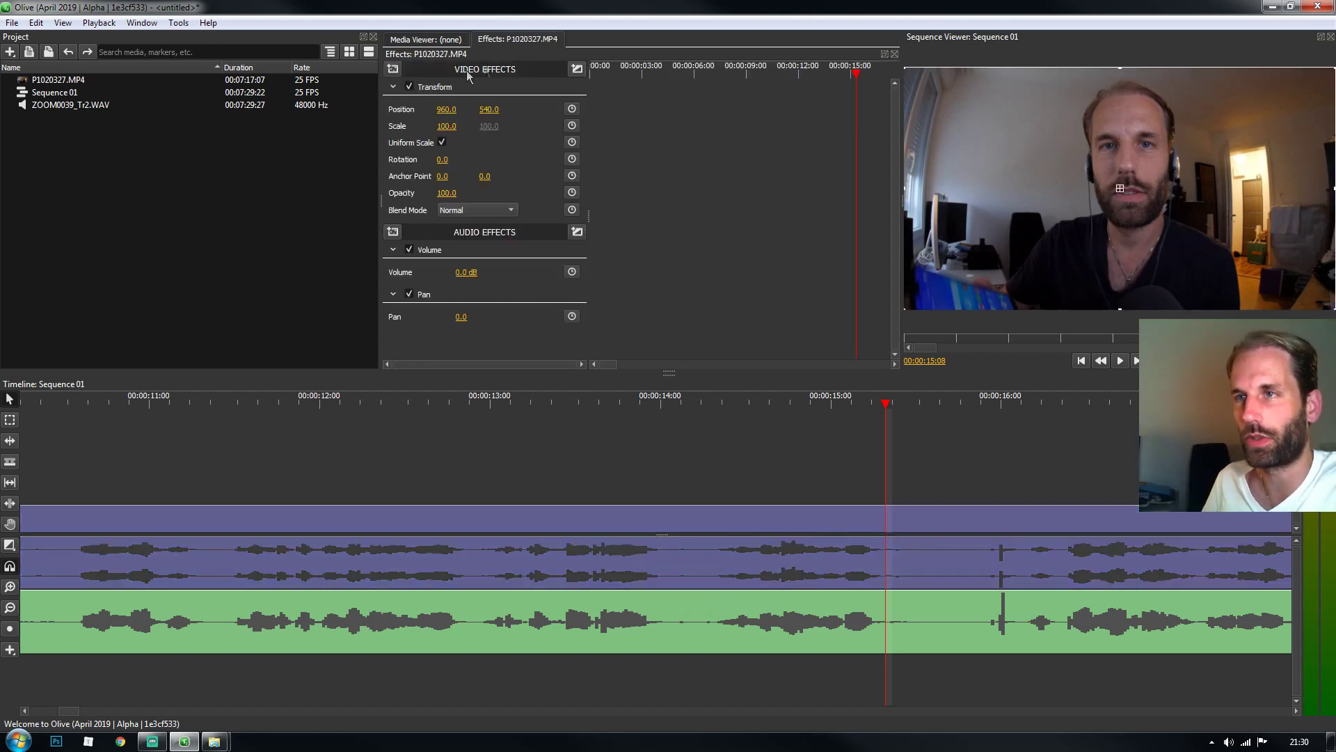
drag(456, 275, 418, 276)
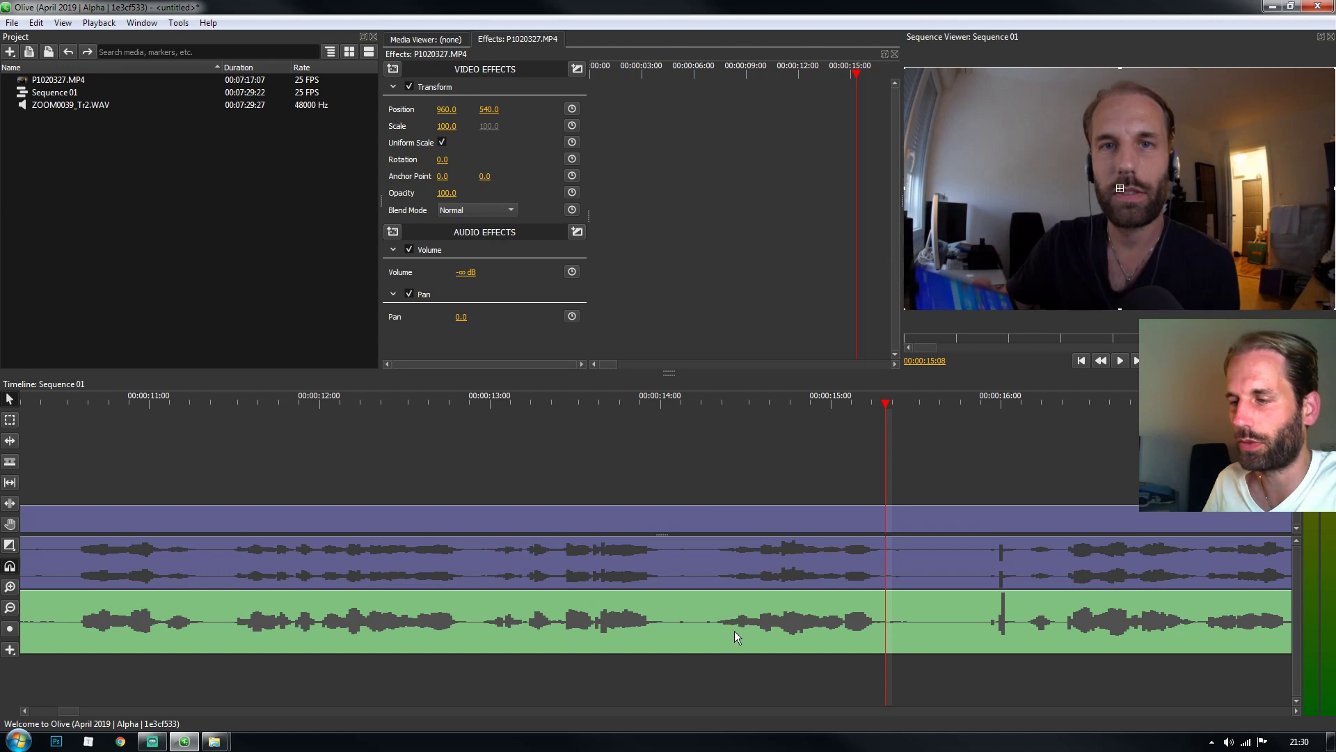
Step: Compare the volume settings of both clips and play the sequence from about 13 seconds to check the sound
click(714, 404)
click(753, 634)
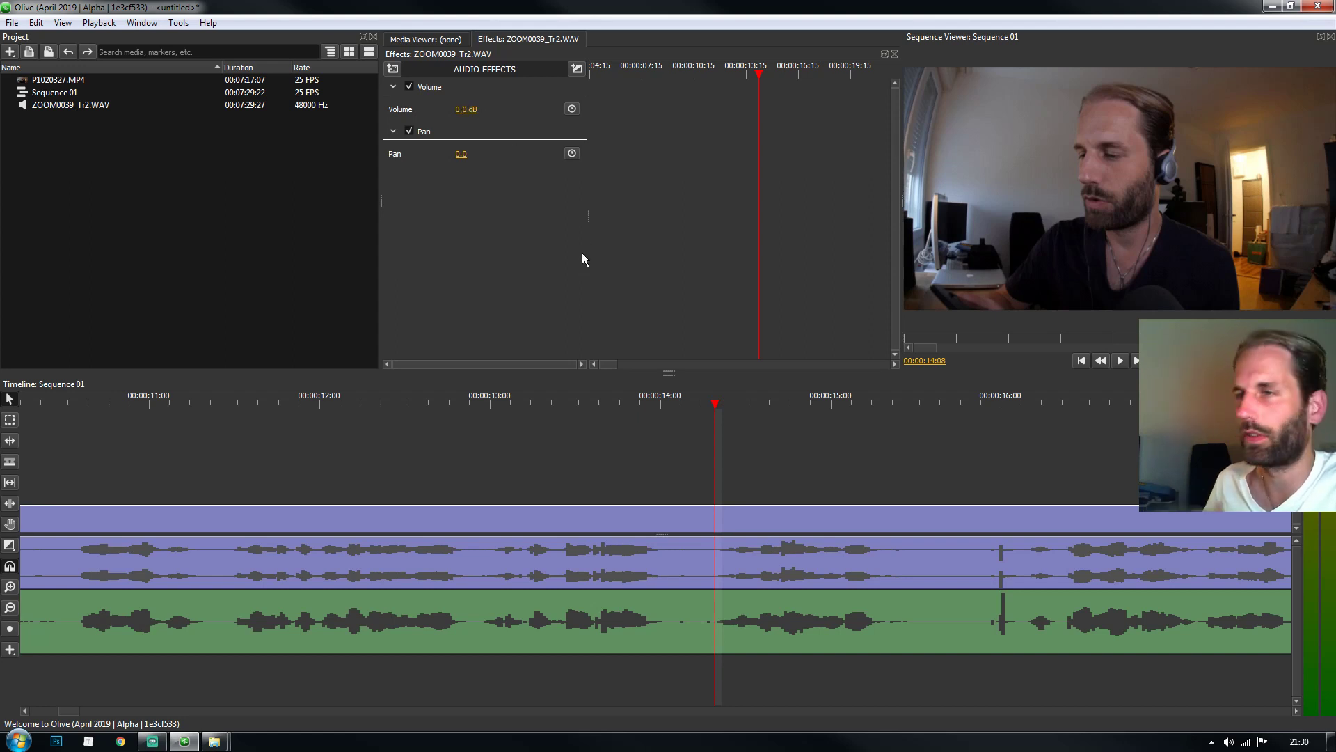
click(756, 559)
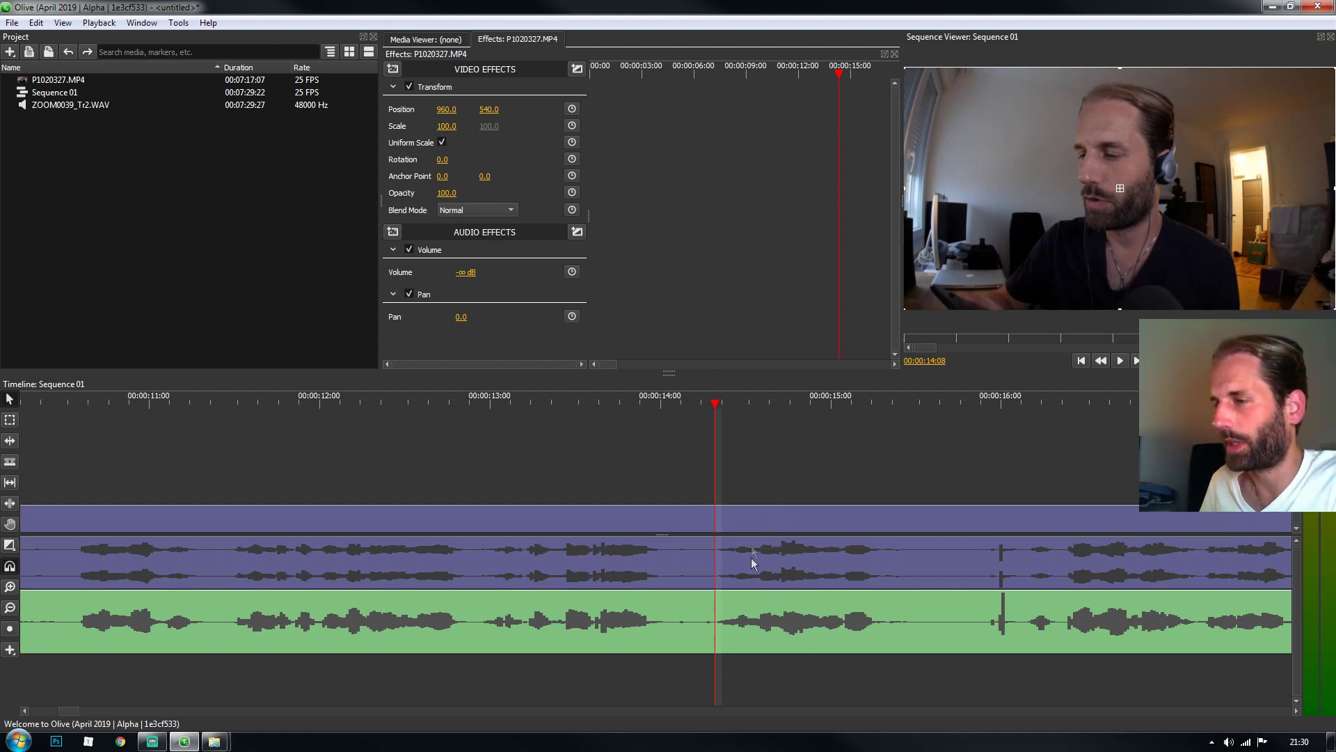
click(779, 624)
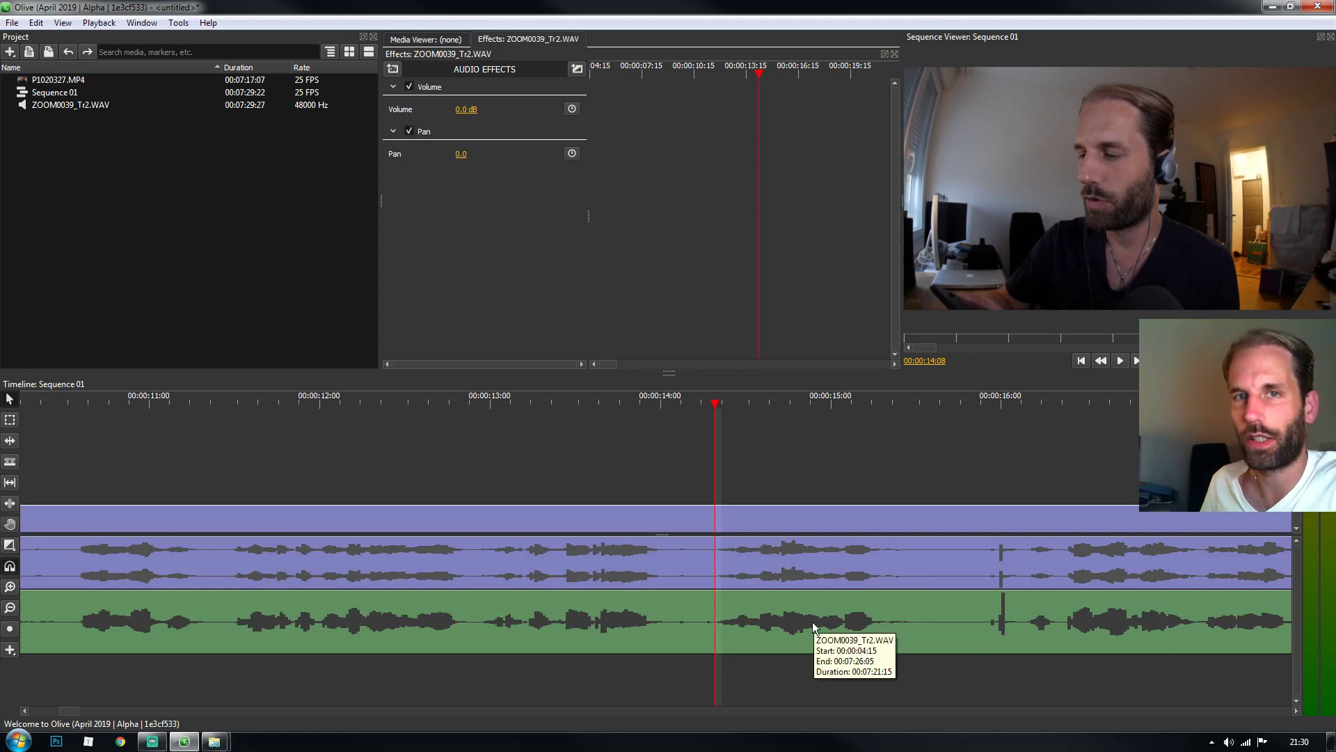
click(472, 402)
key(space)
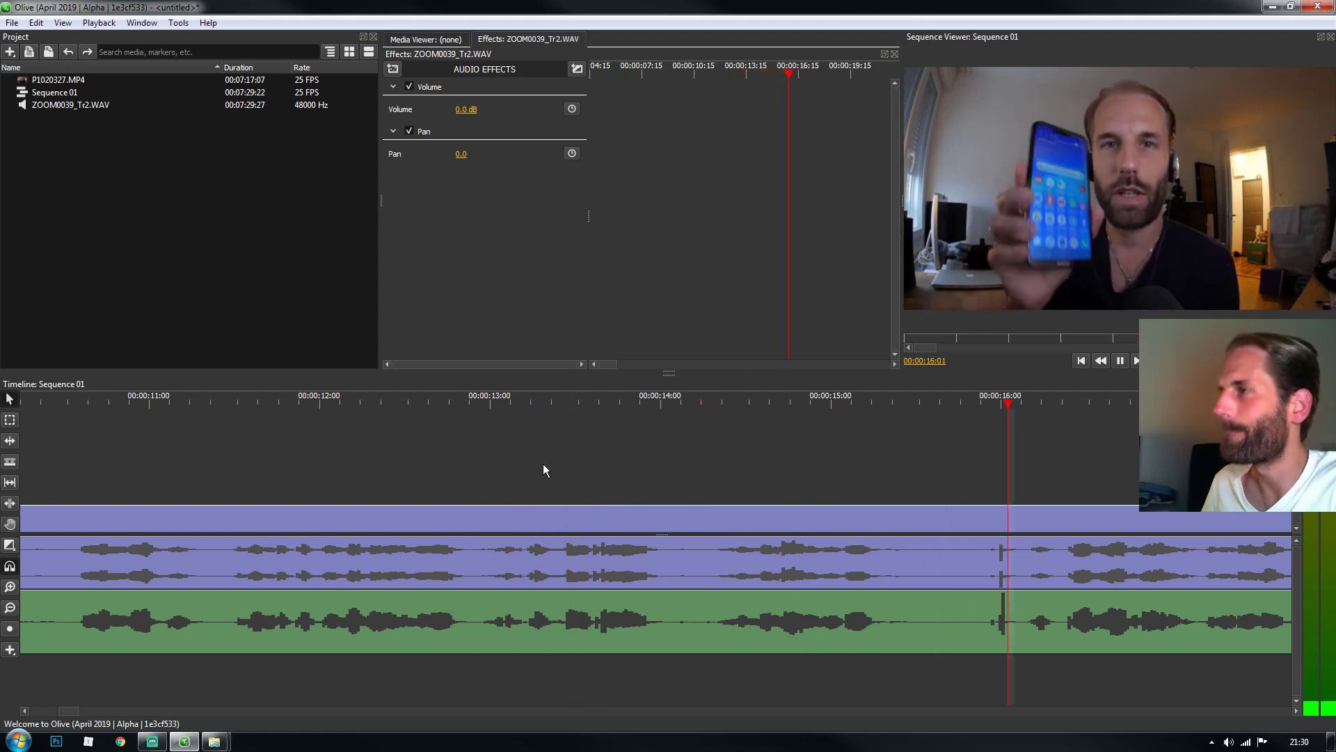
key(space)
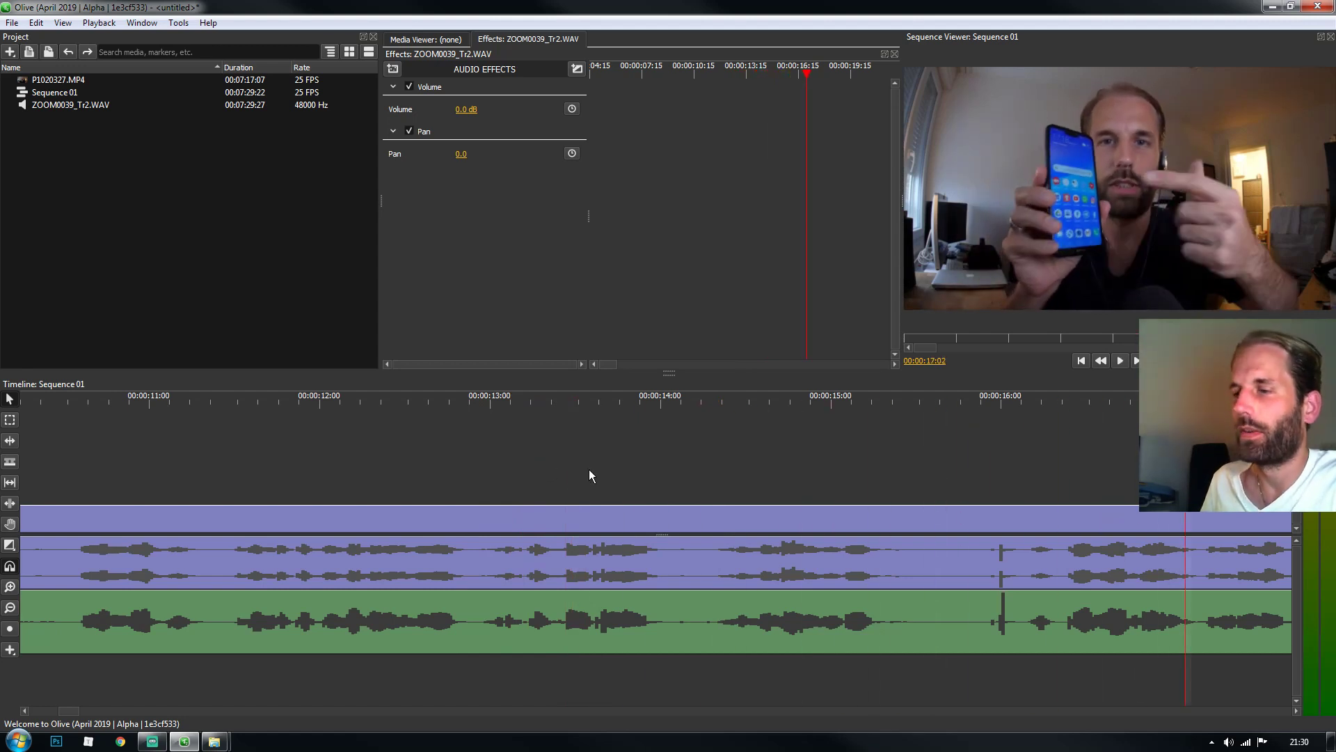
Step: Split the P1020327.MP4 video with its audio and the ZOOM0039_Tr2.WAV clip at about 40 seconds, where speech resumes after the pause
scroll(591, 467, down, 6)
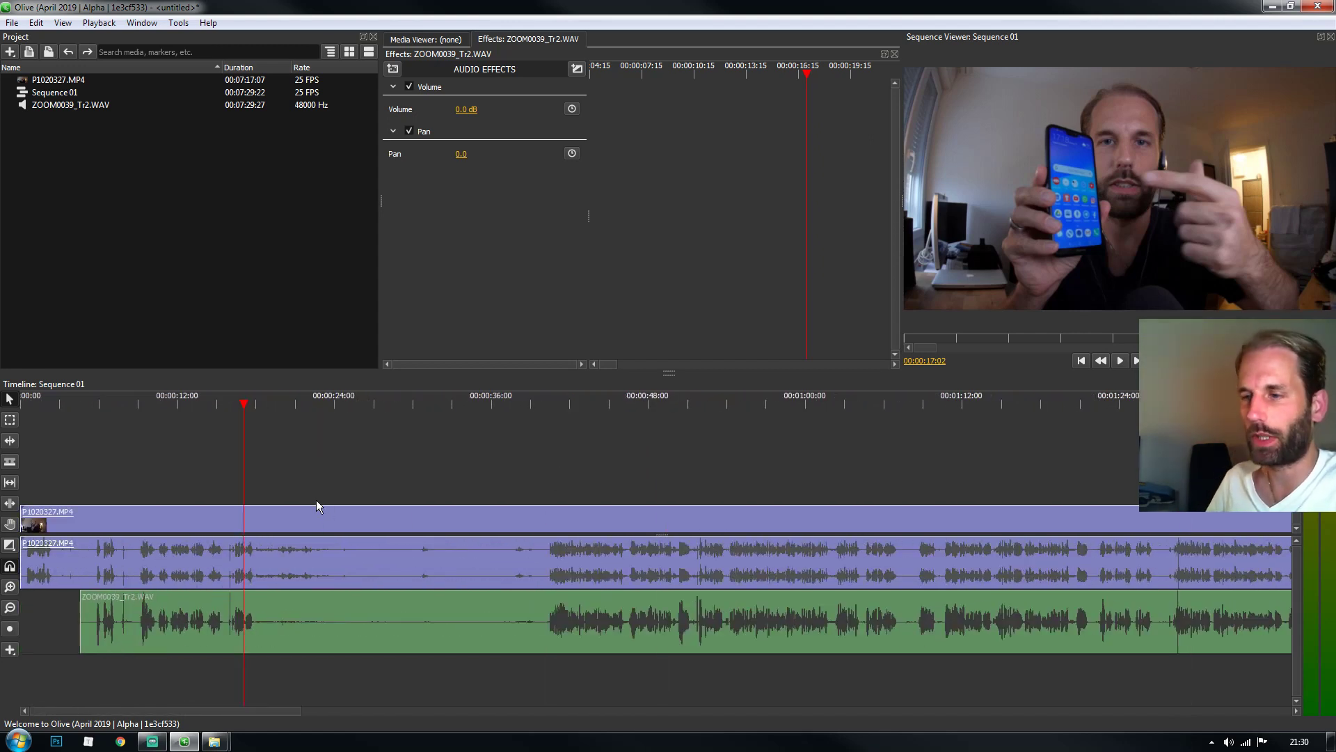
click(330, 405)
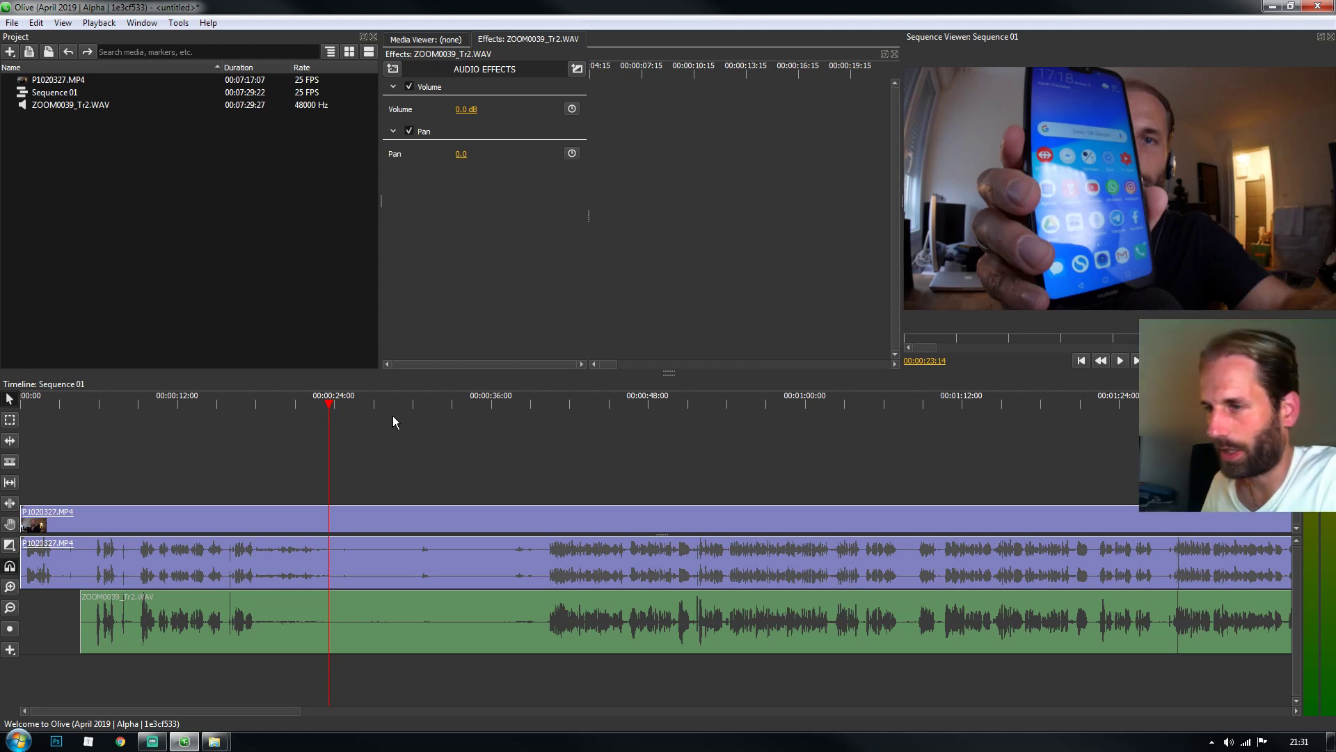
click(364, 406)
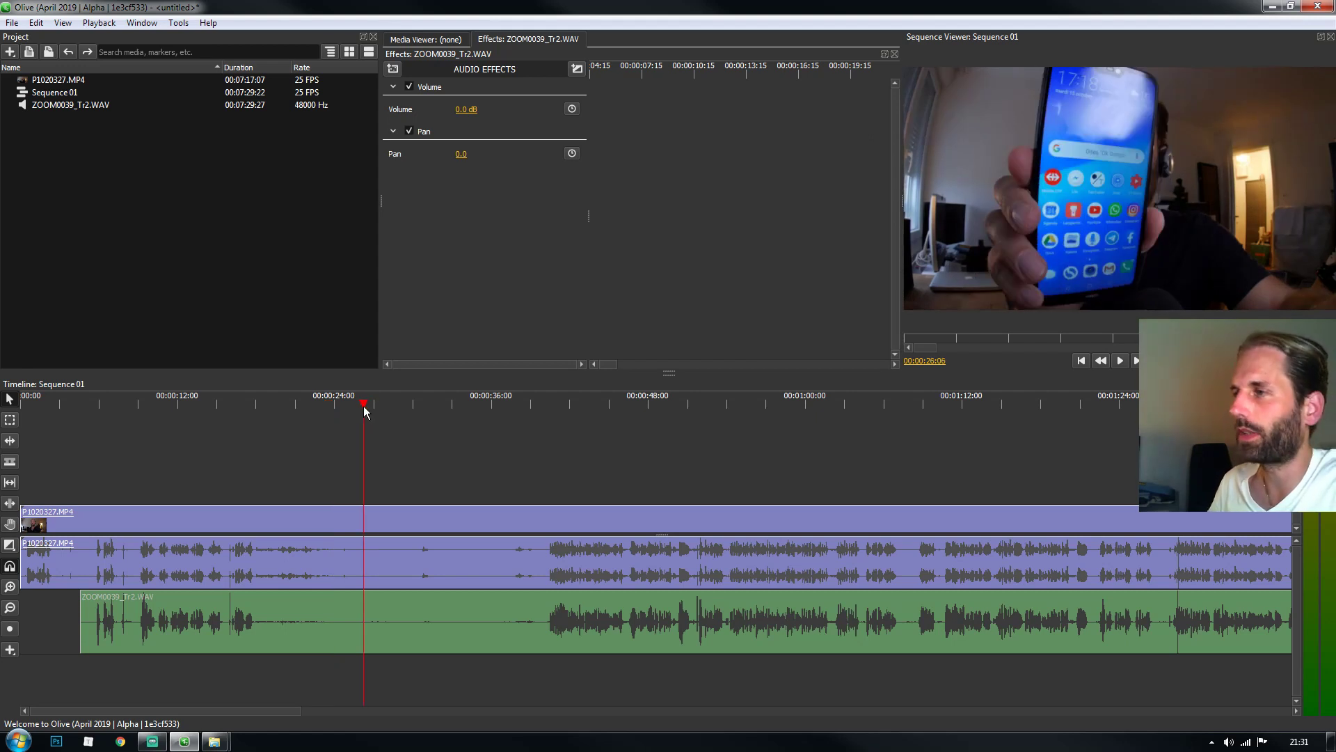
drag(363, 406, 348, 407)
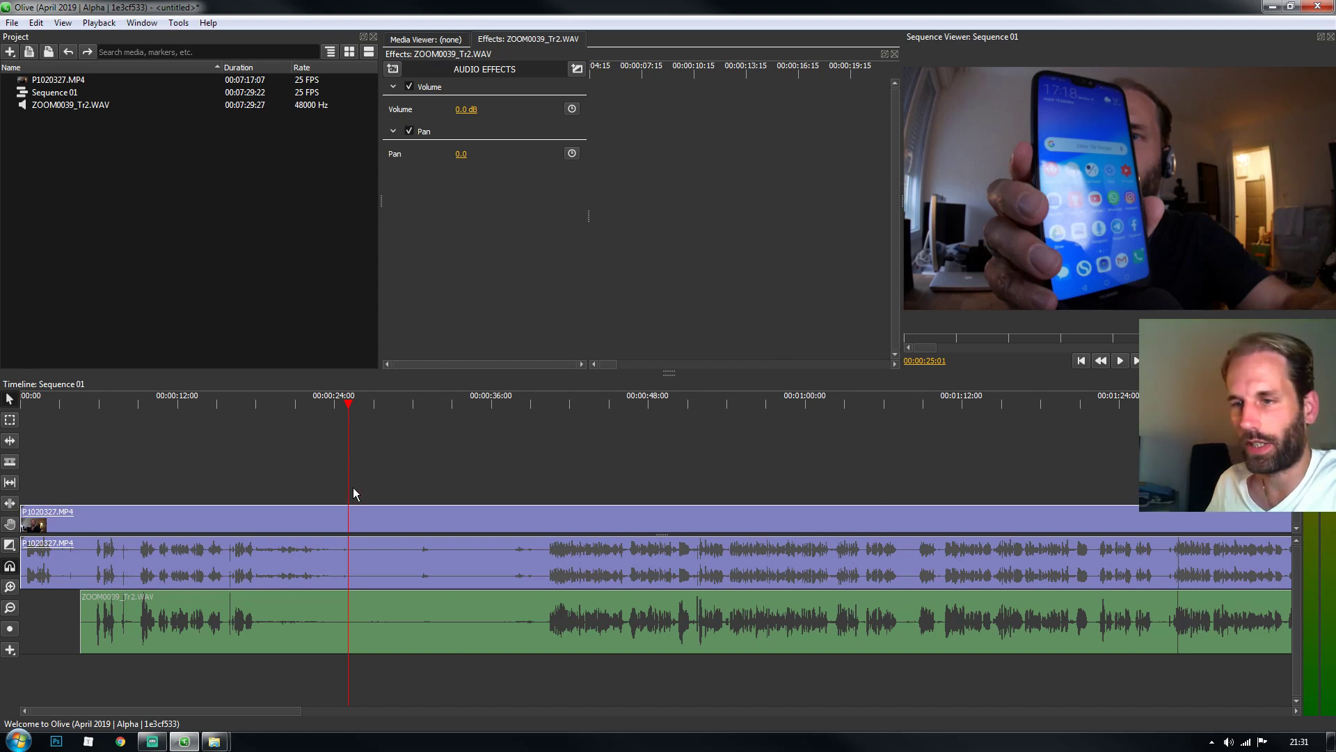
key(c)
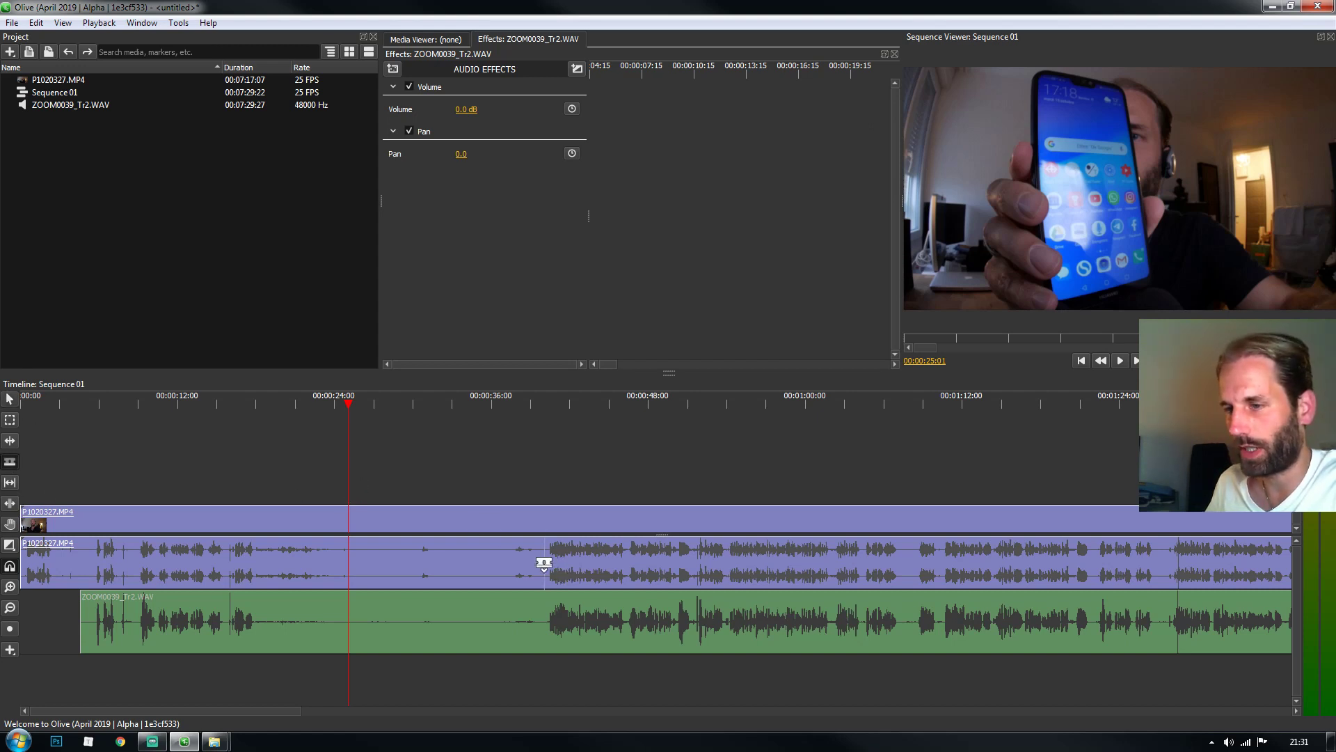
click(548, 561)
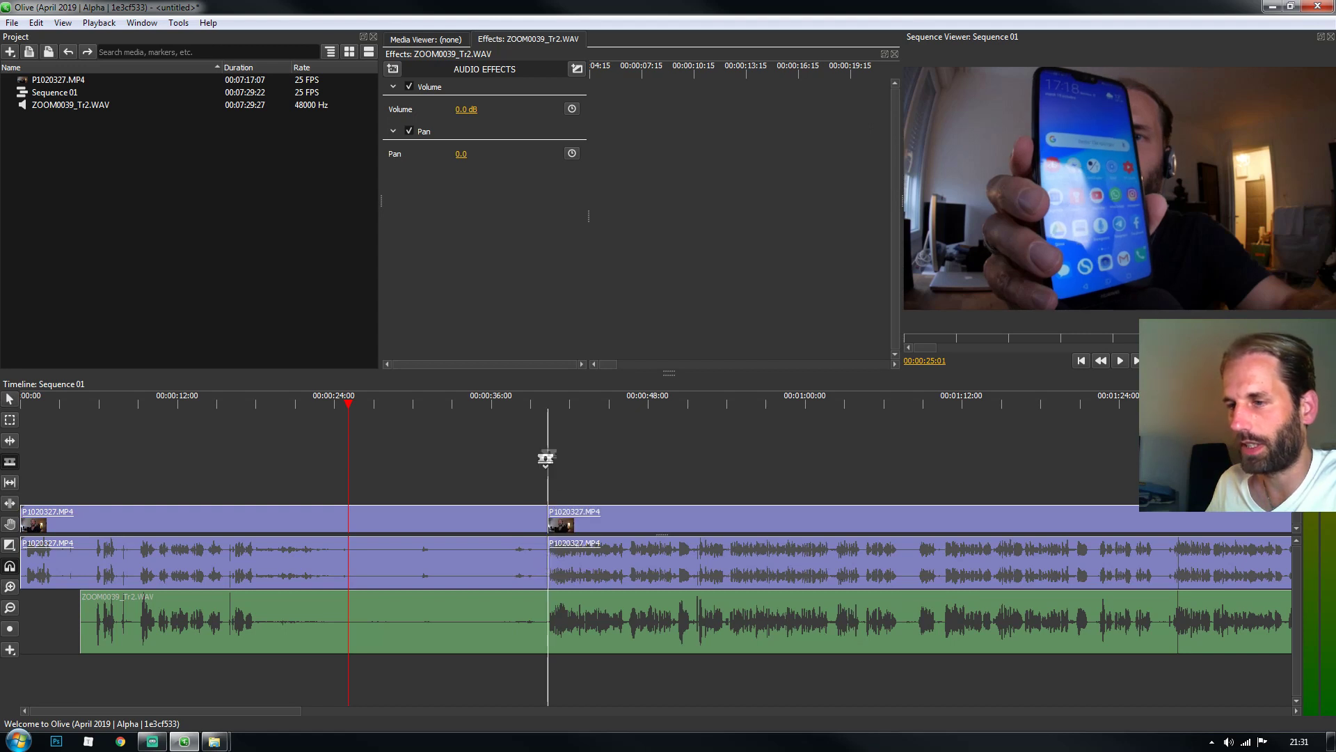
click(548, 607)
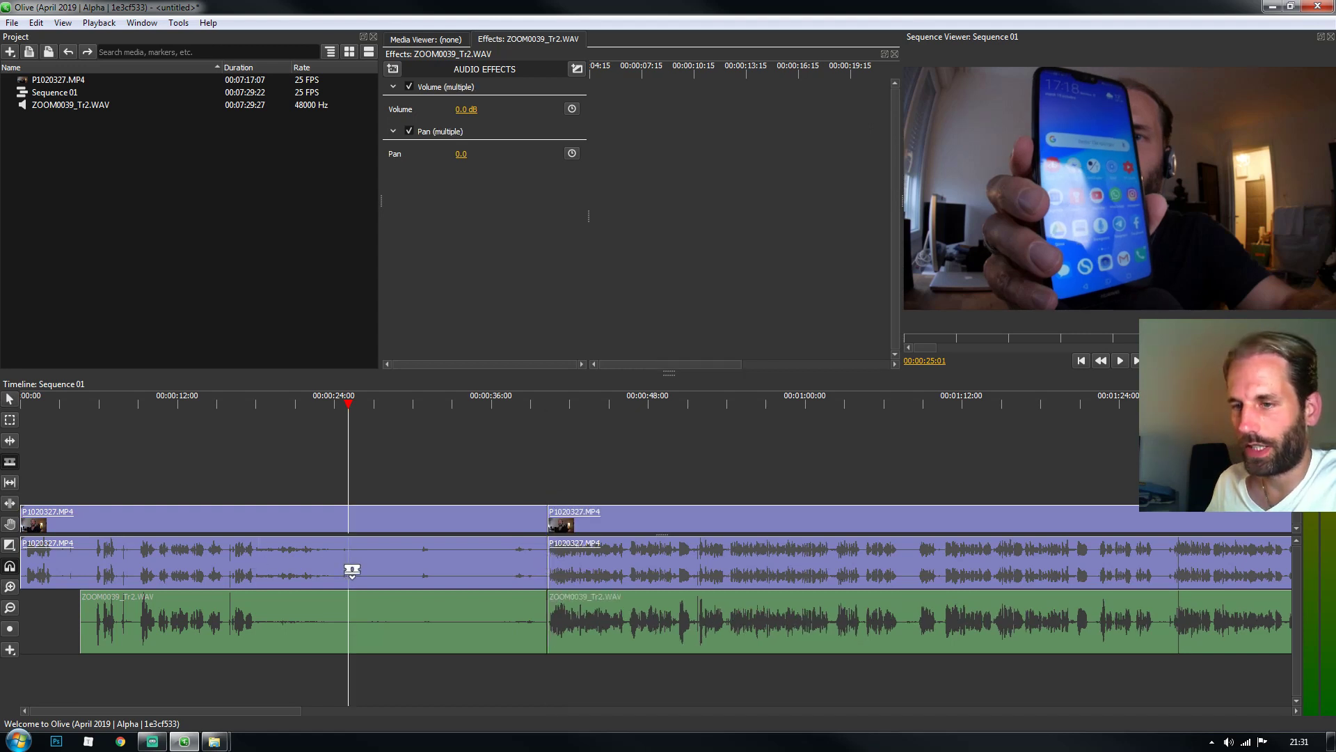
Step: Find where the speech ends and split the P1020327.MP4 video with its audio and the ZOOM0039_Tr2.WAV clip at 00:00:17:19
drag(382, 406, 246, 406)
key(space)
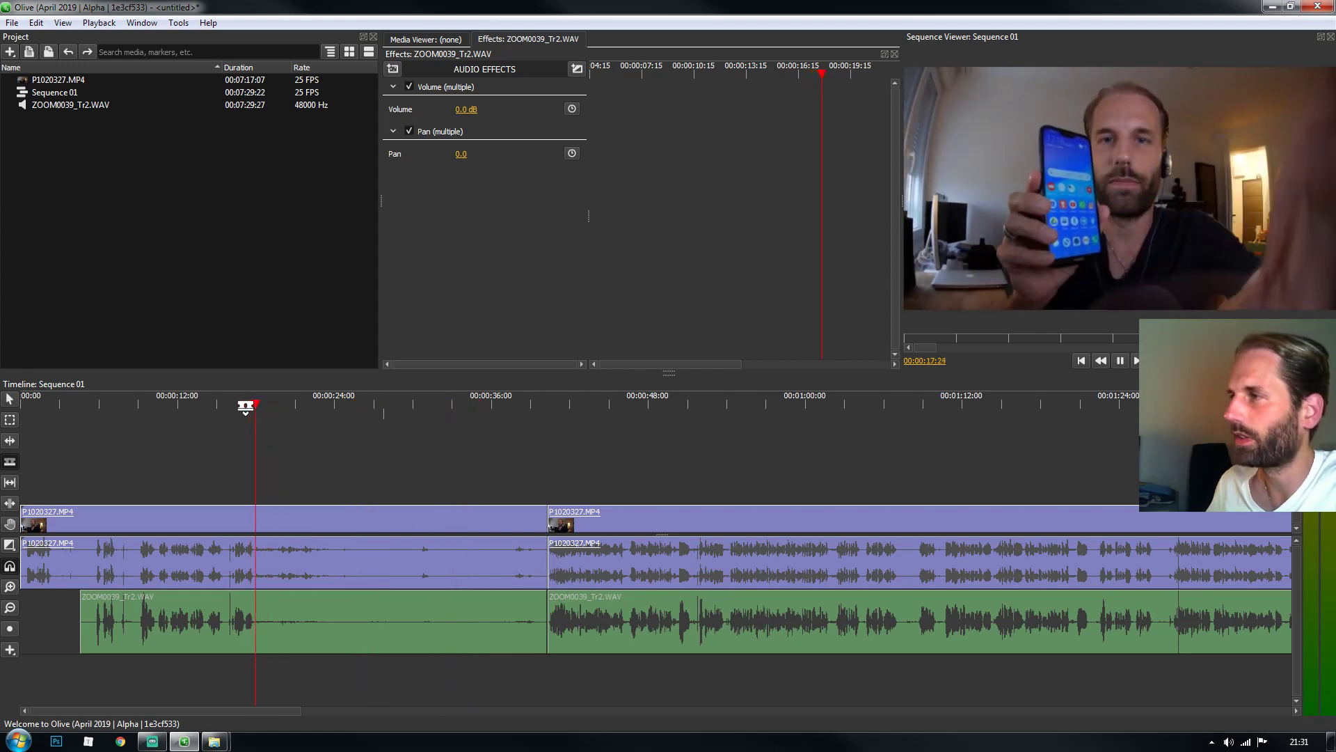
click(252, 401)
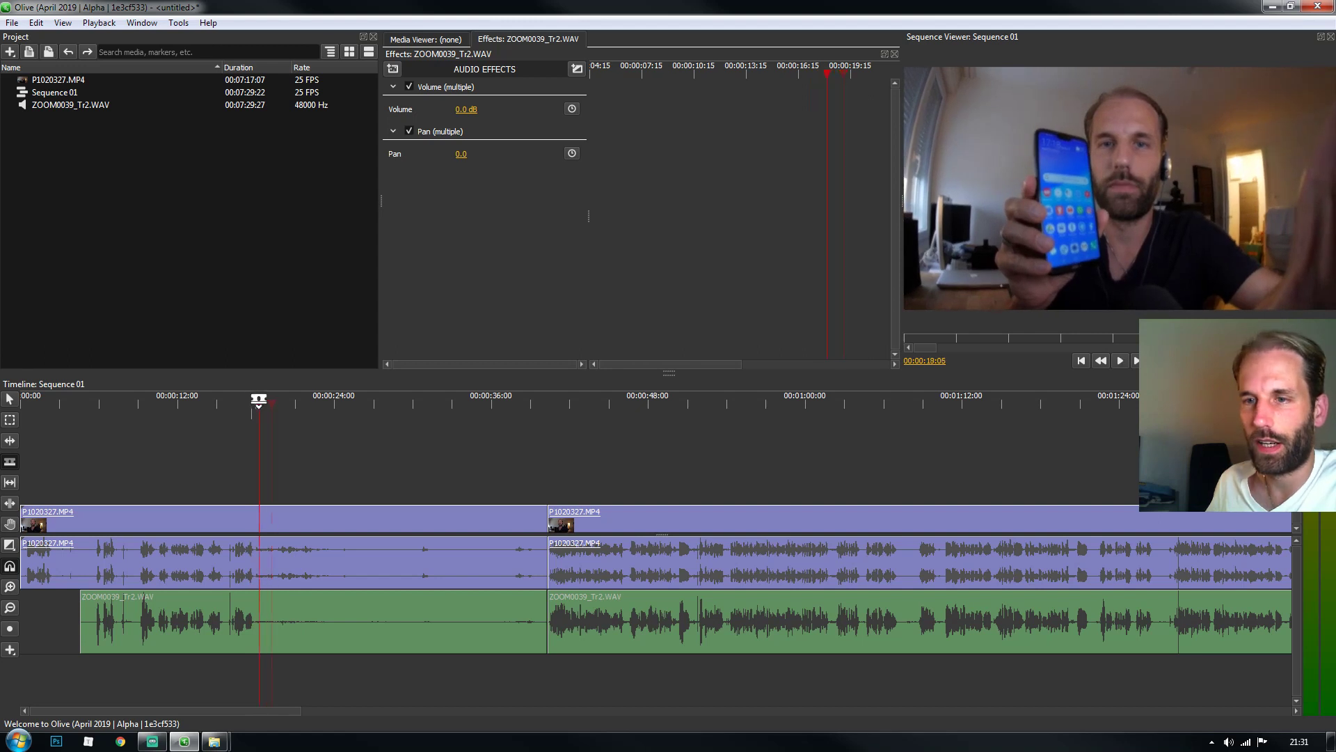
click(253, 575)
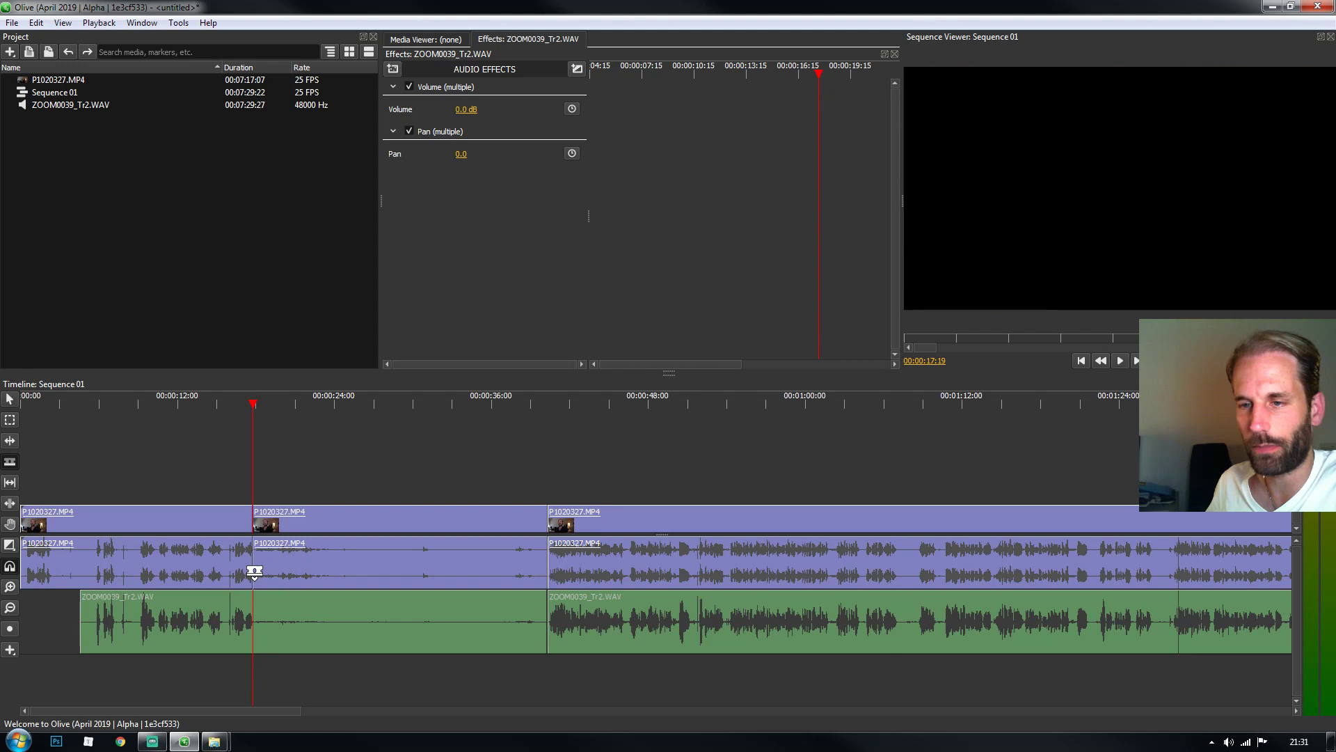
click(252, 623)
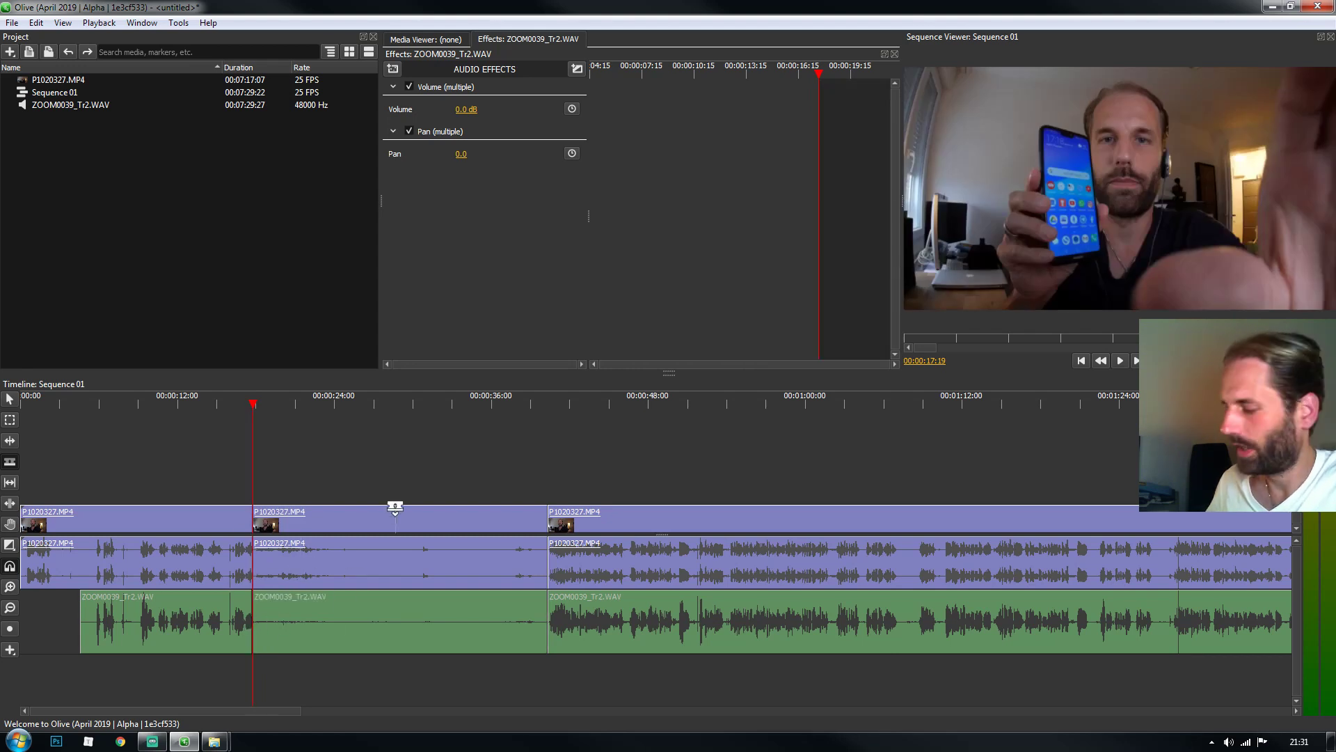
Step: Split the silent section on all tracks at about 29 seconds and select the first part on the video and both audio tracks
key(v)
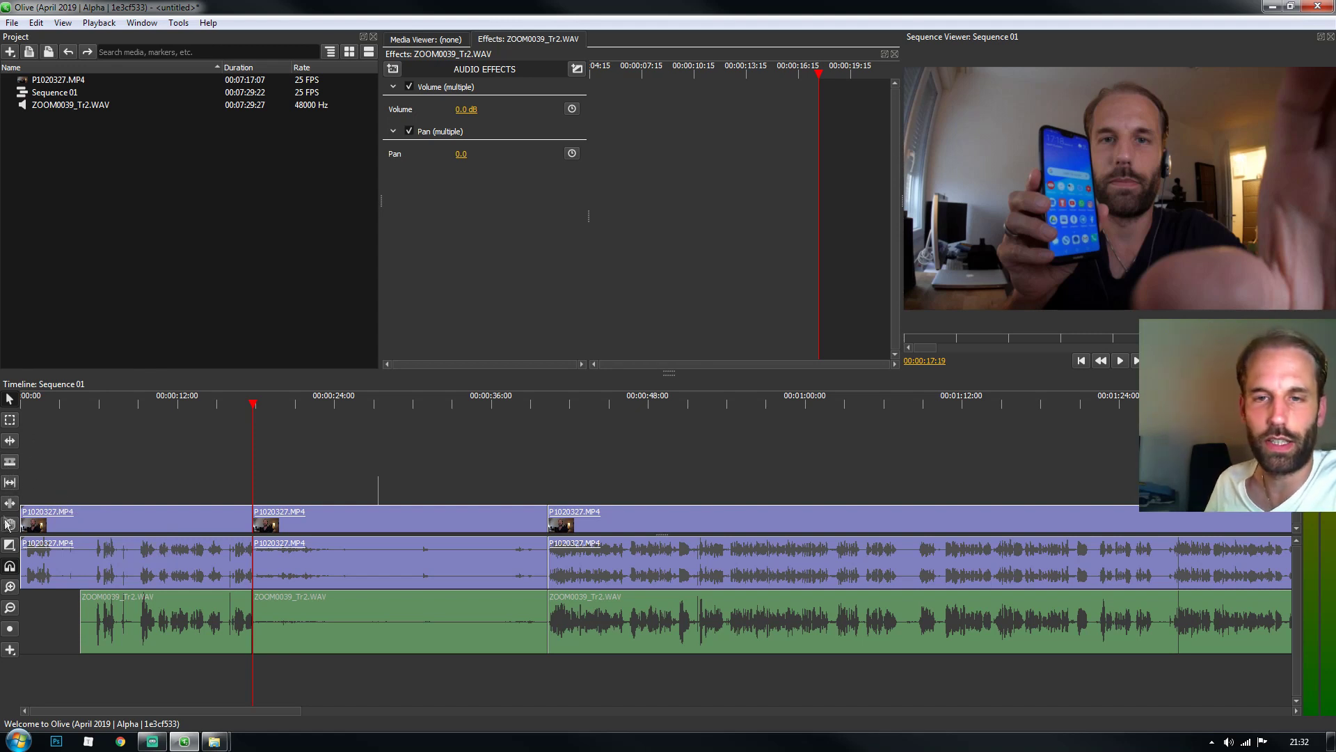
click(10, 479)
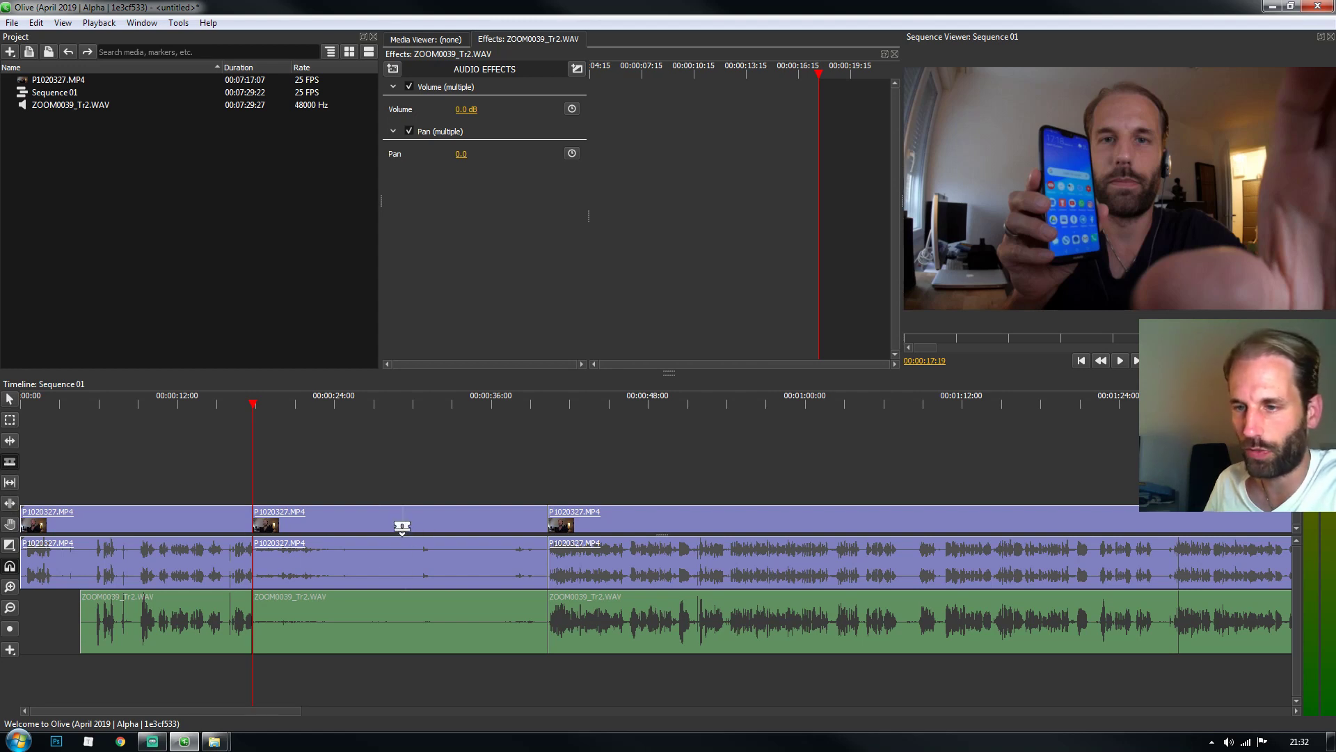
click(402, 526)
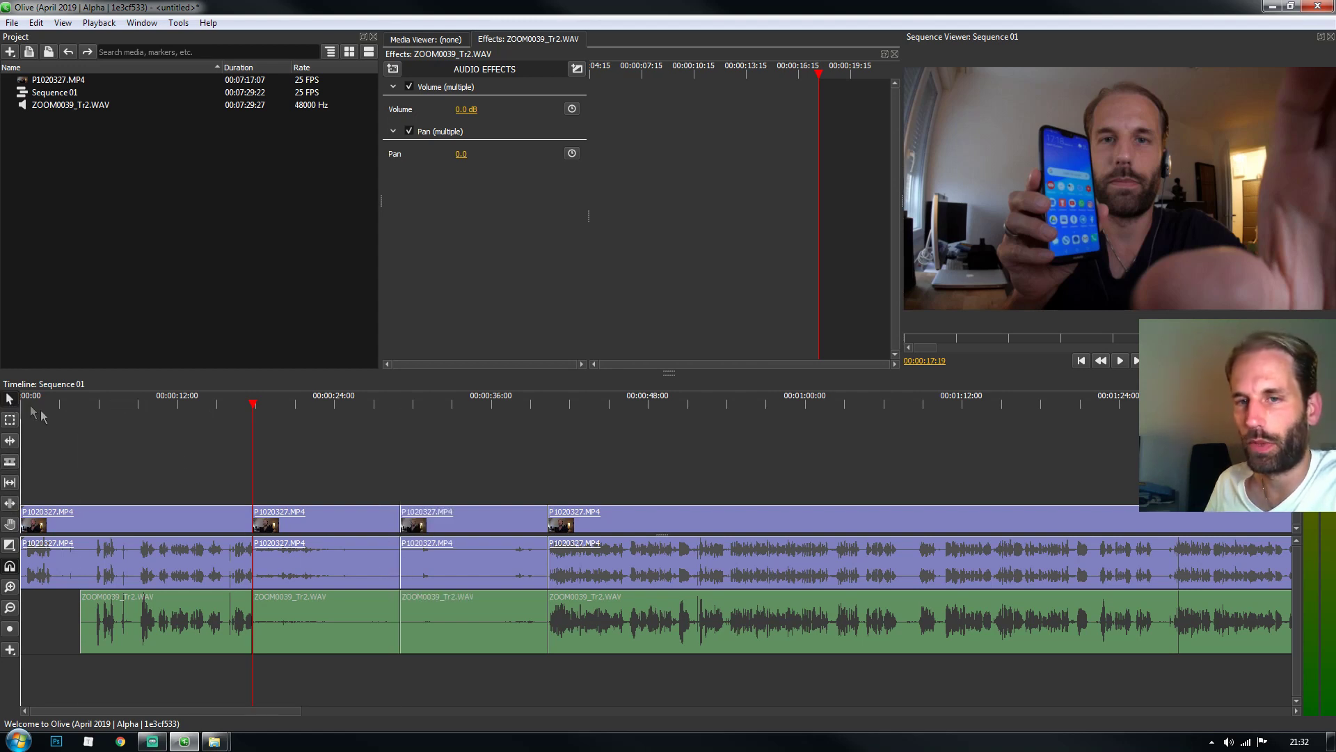
click(355, 539)
drag(463, 451, 497, 591)
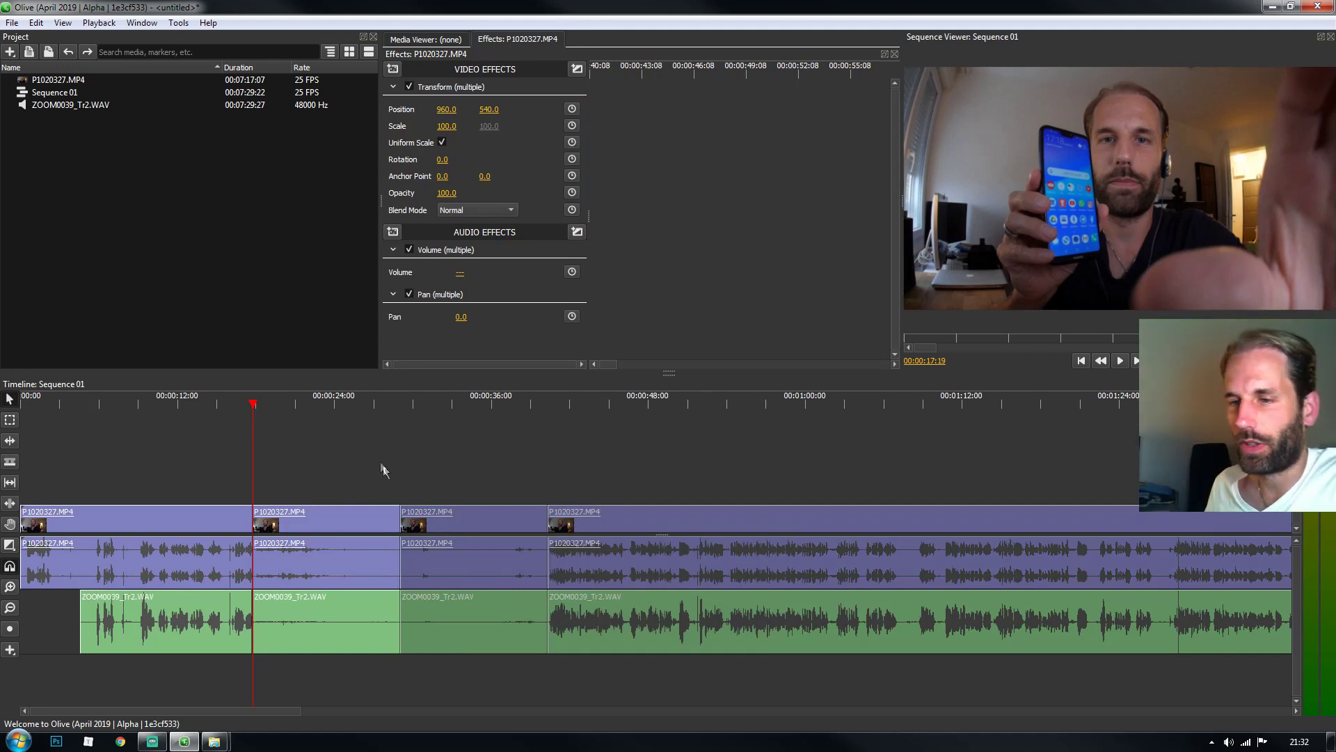
drag(303, 465, 378, 700)
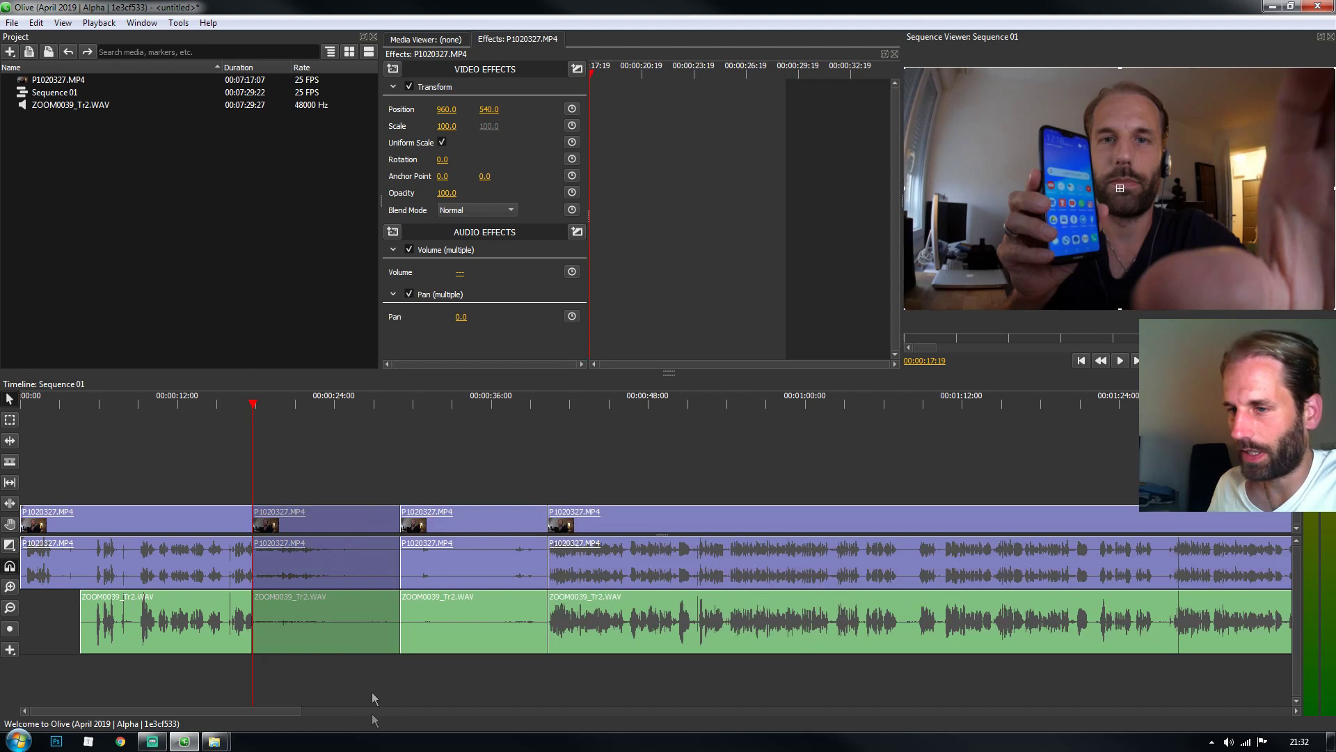
Step: Preview the silent section from about 26 seconds and split its first part on all tracks at 00:00:25:24
click(367, 402)
key(space)
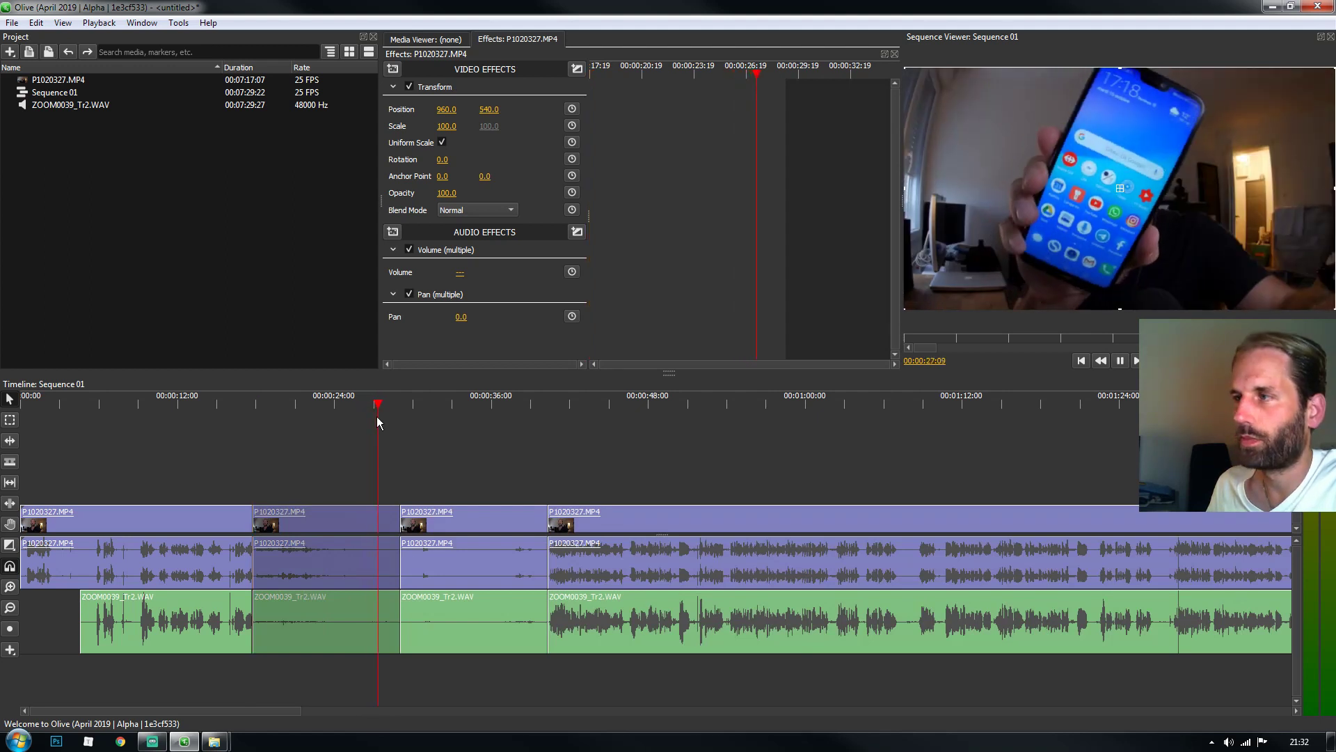
click(364, 407)
click(361, 409)
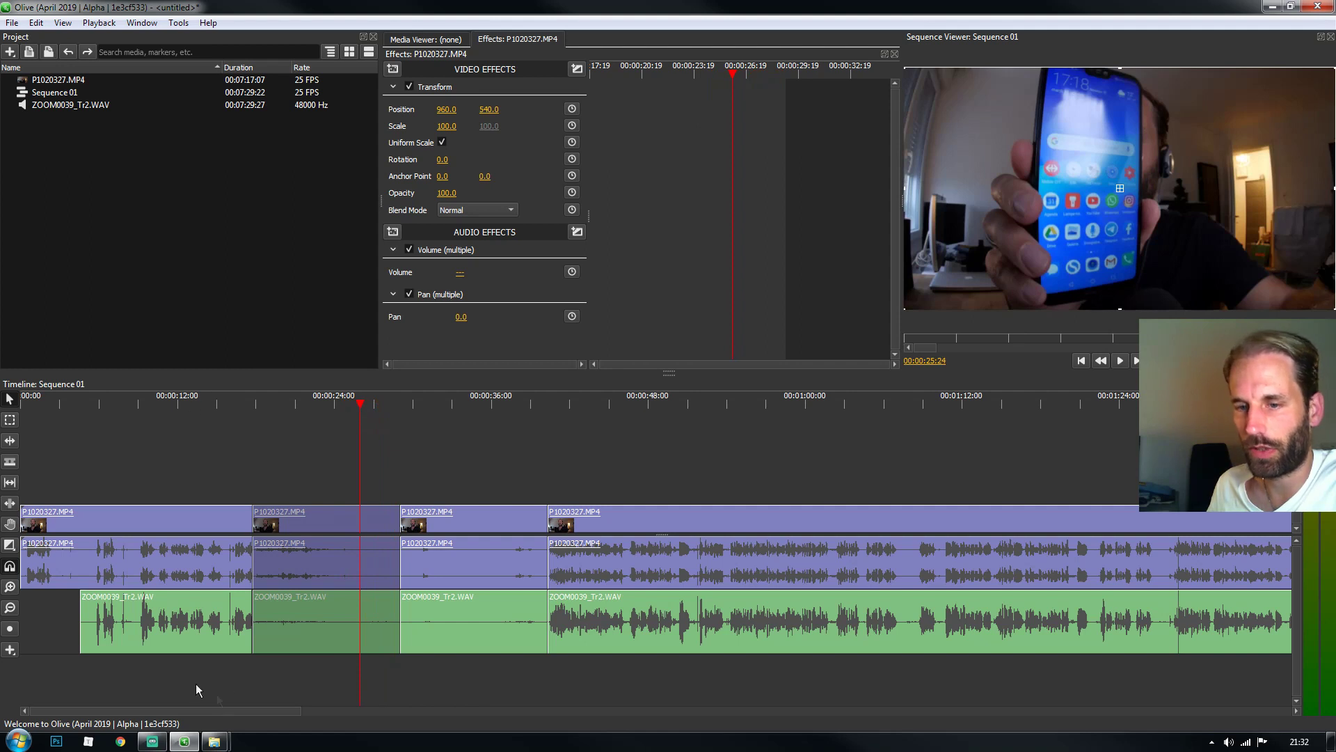
click(9, 461)
click(353, 534)
click(361, 608)
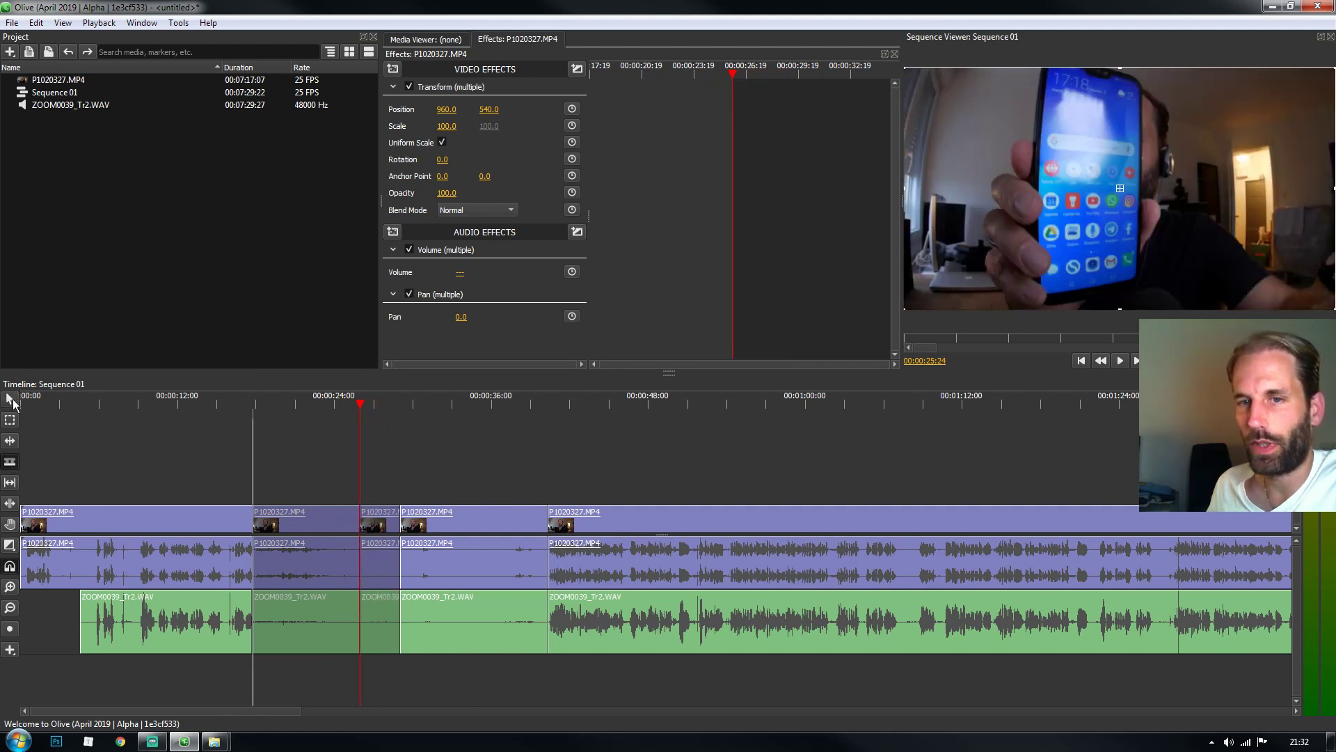
Step: Try a plain delete of the segment between 00:00:17:19 and 00:00:25:24 on all tracks, and undo the deletion
click(12, 403)
click(310, 566)
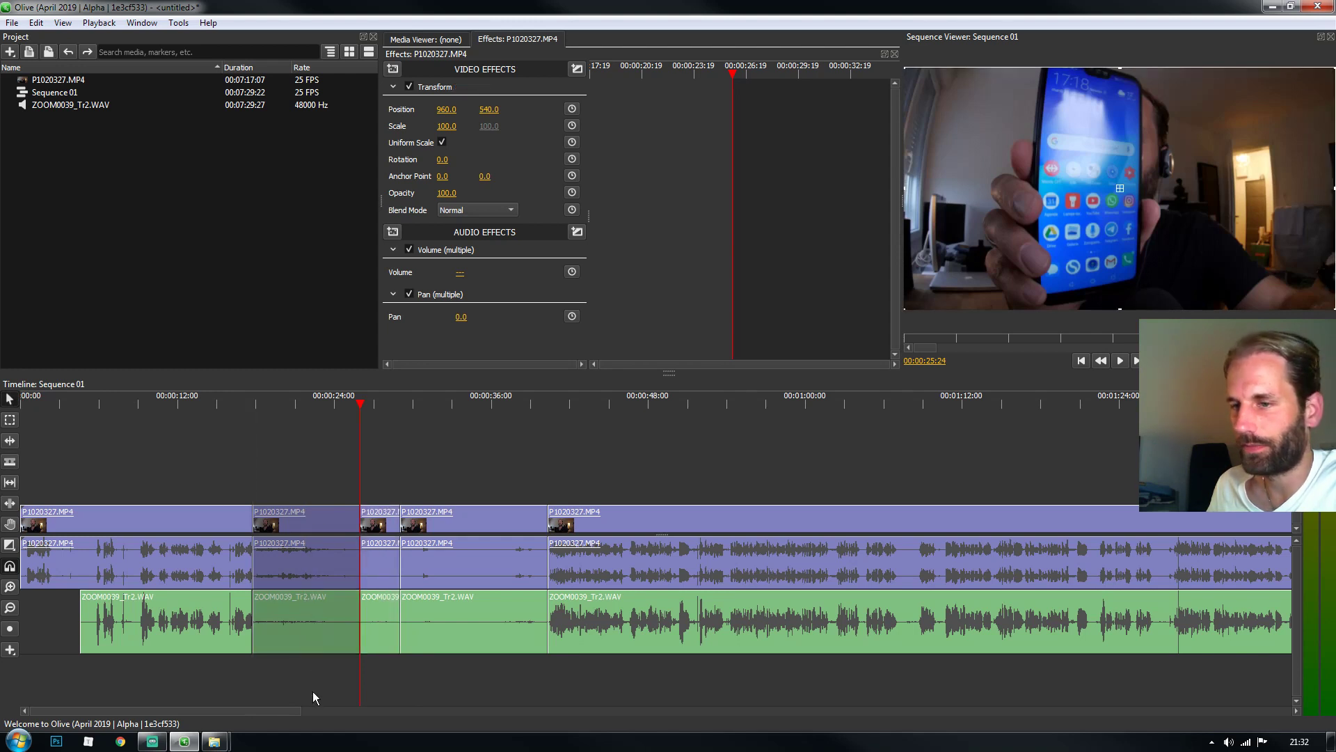
key(Delete)
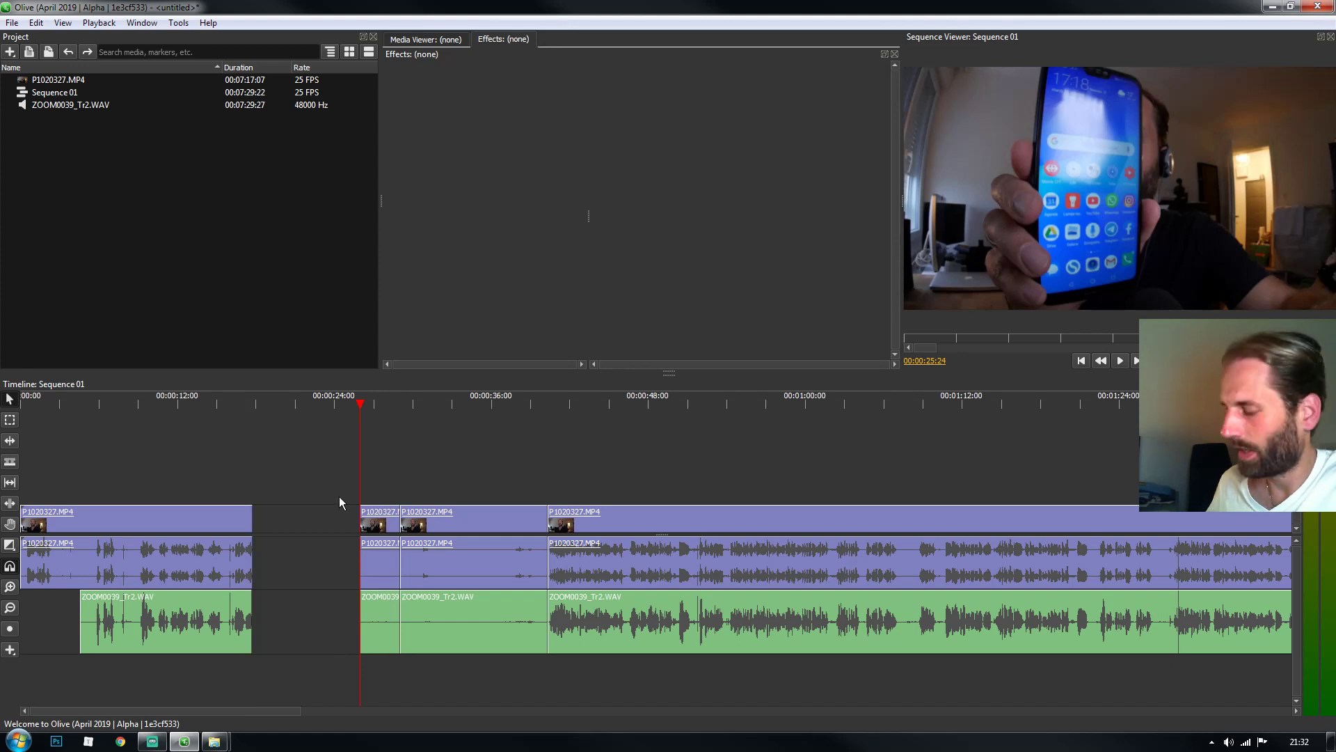
key(ctrl+z)
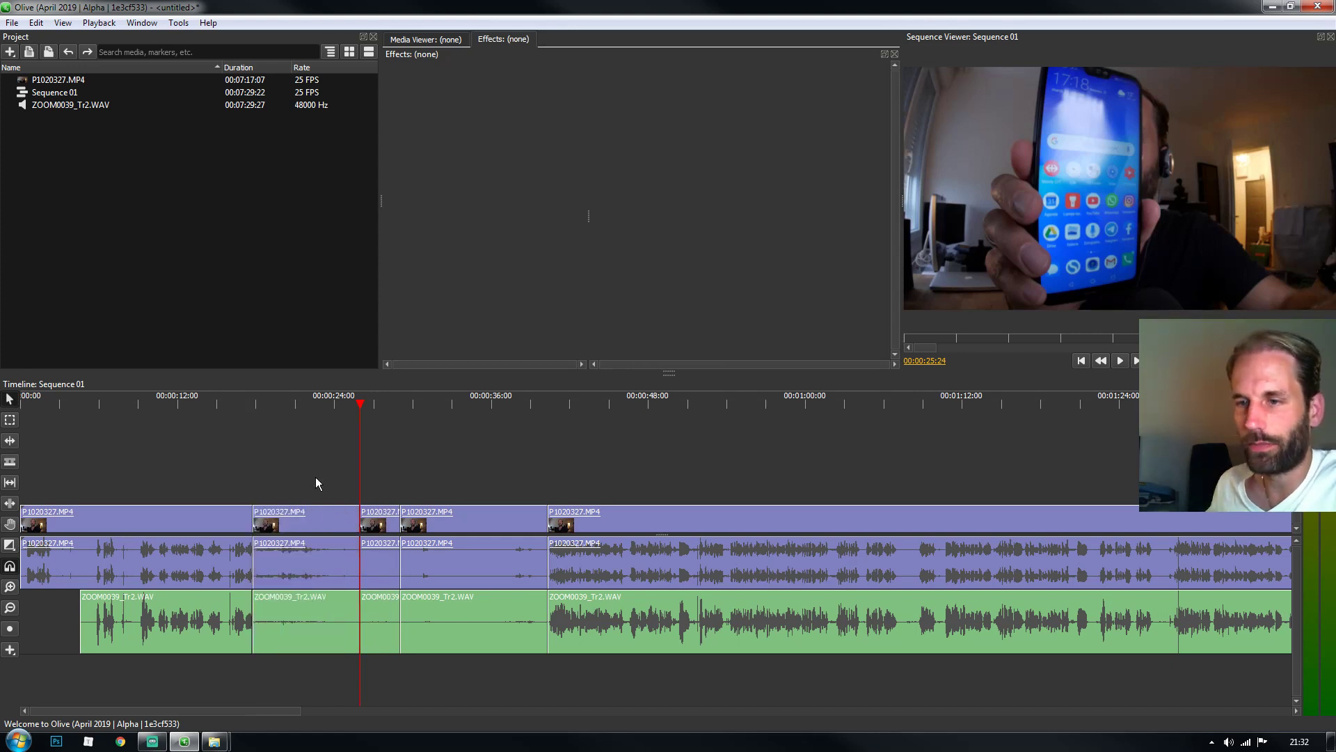
Step: Ripple delete the segment between 00:00:17:19 and 00:00:25:24 on all tracks to close the gap
click(318, 515)
right_click(323, 519)
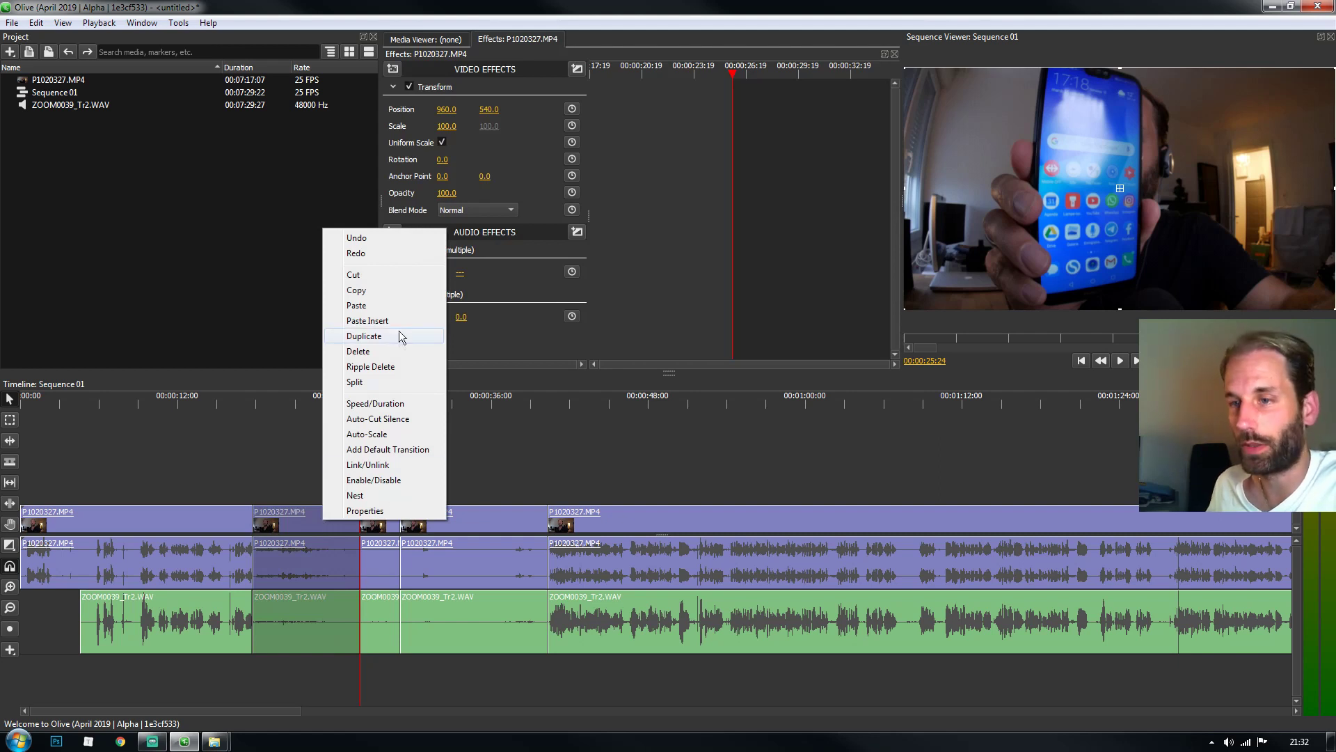
click(371, 366)
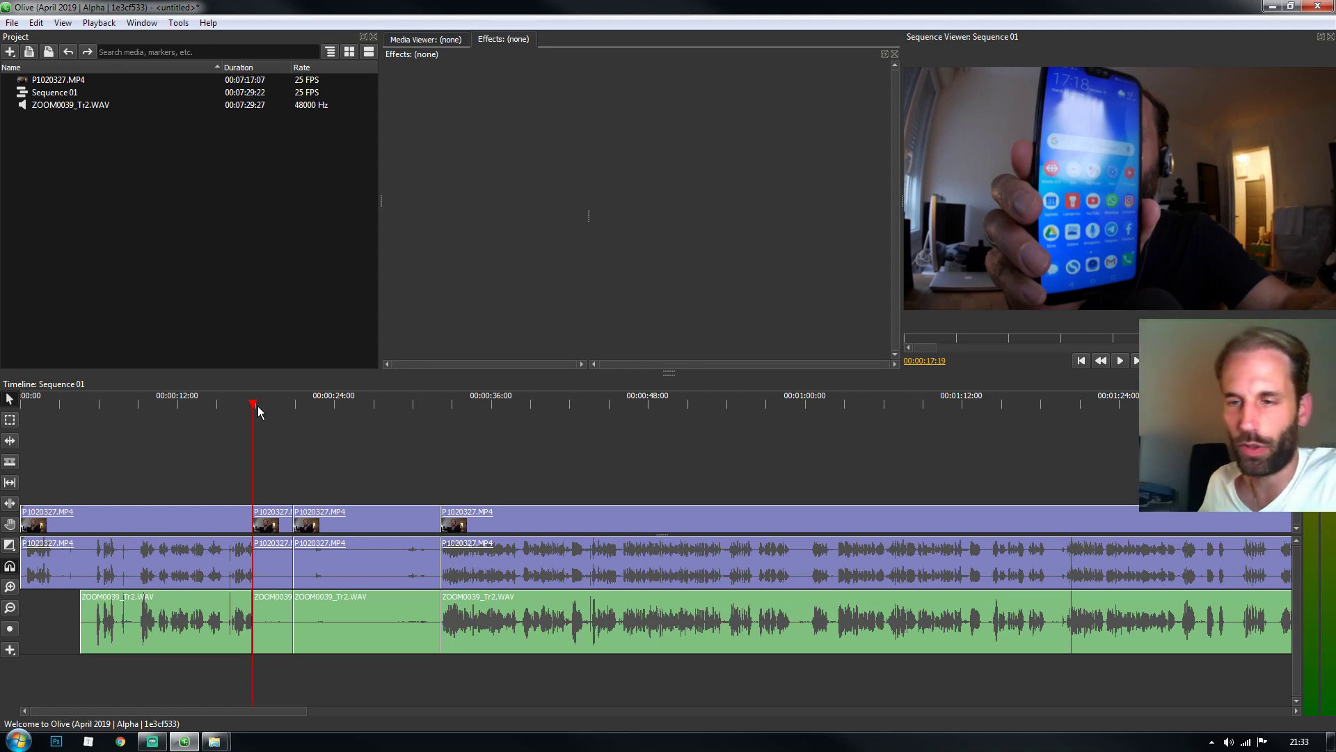
Step: Preview the remaining silent section and split the P1020327.MP4 and ZOOM0039_Tr2.WAV clips at 00:00:25:23 and 00:00:28:12
key(space)
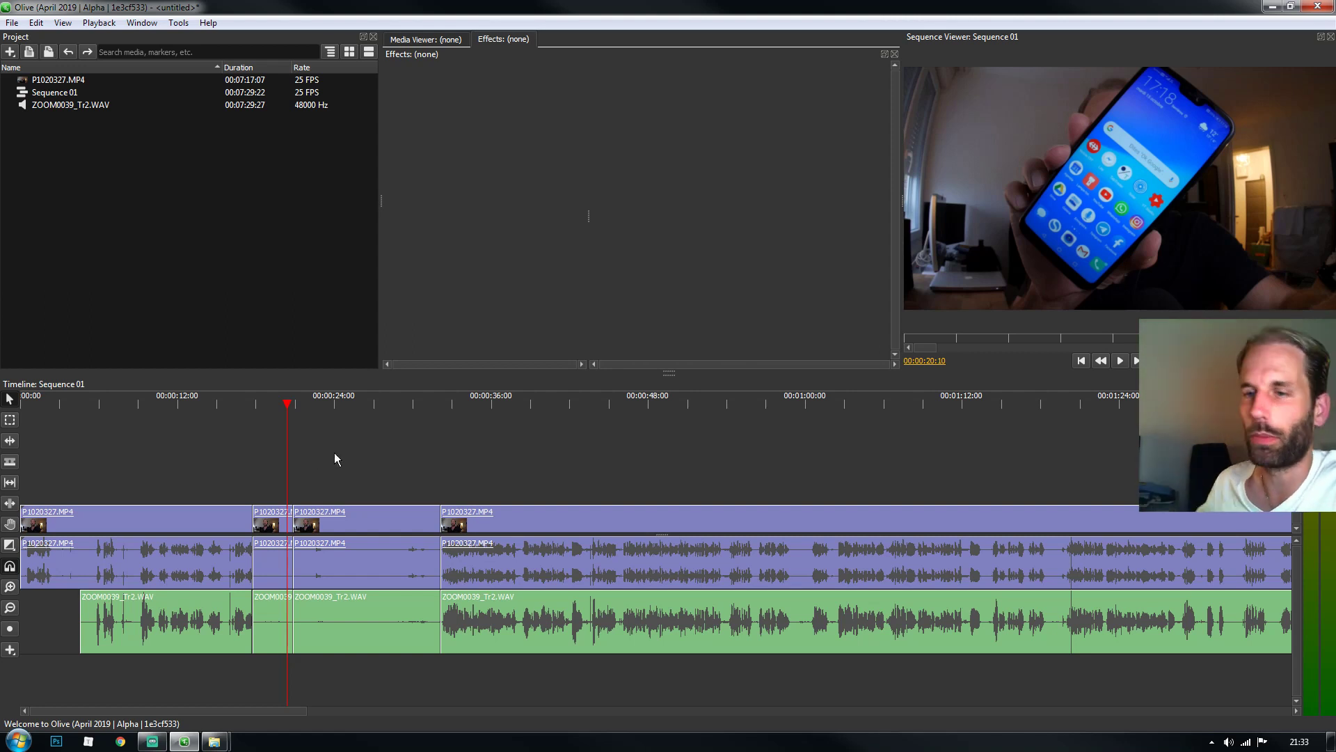
drag(286, 407, 359, 413)
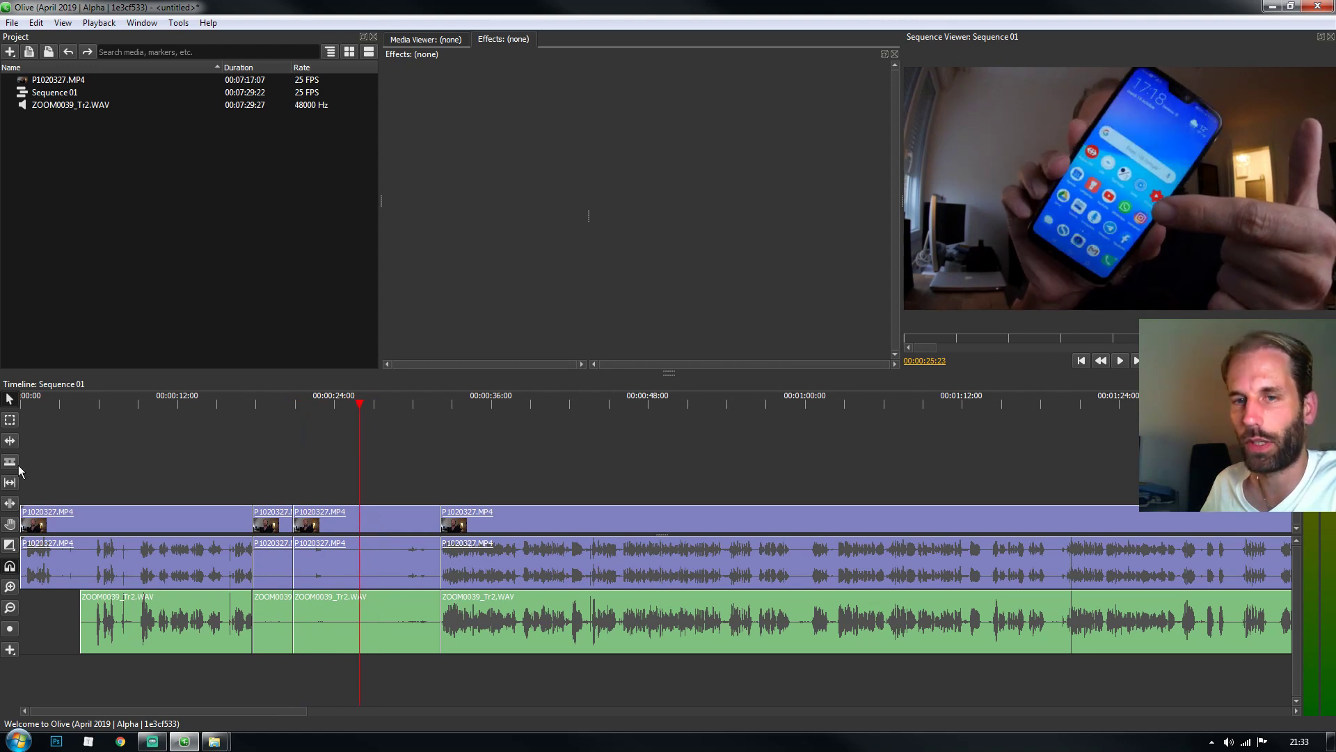
key(c)
click(360, 516)
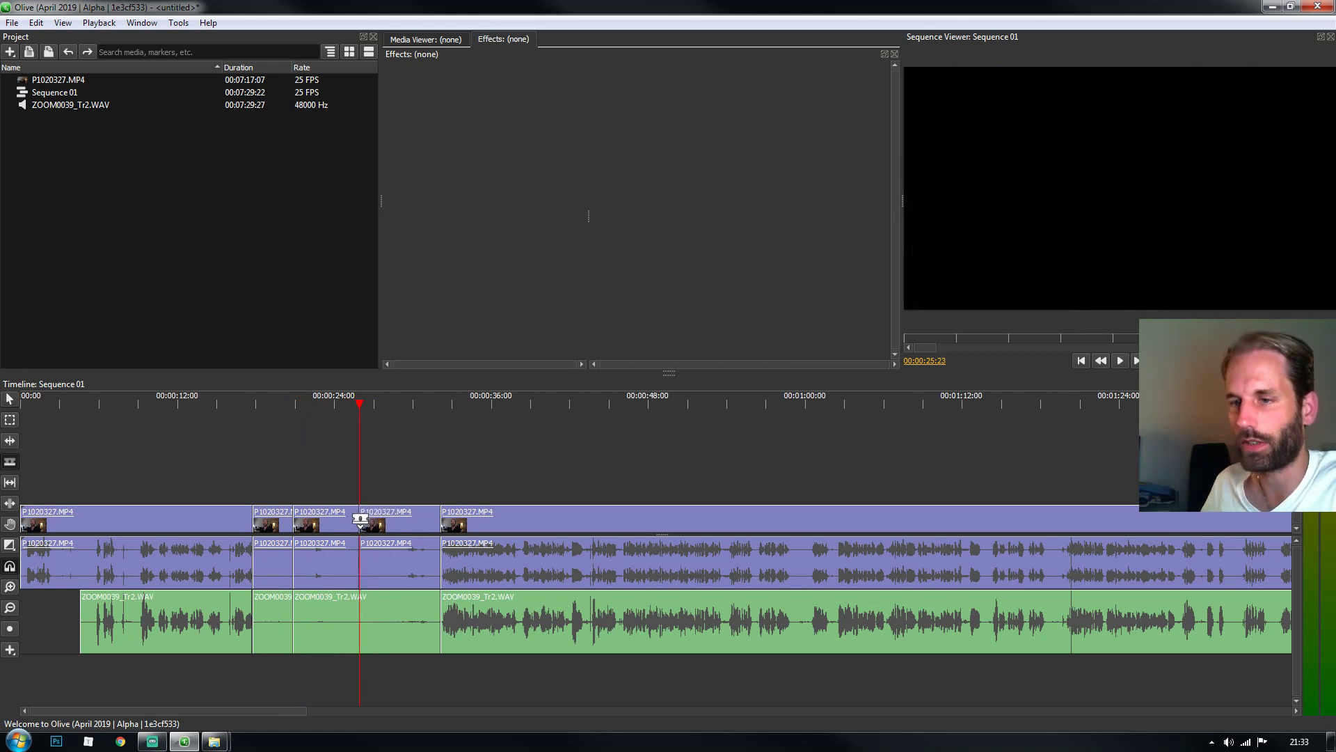
click(358, 614)
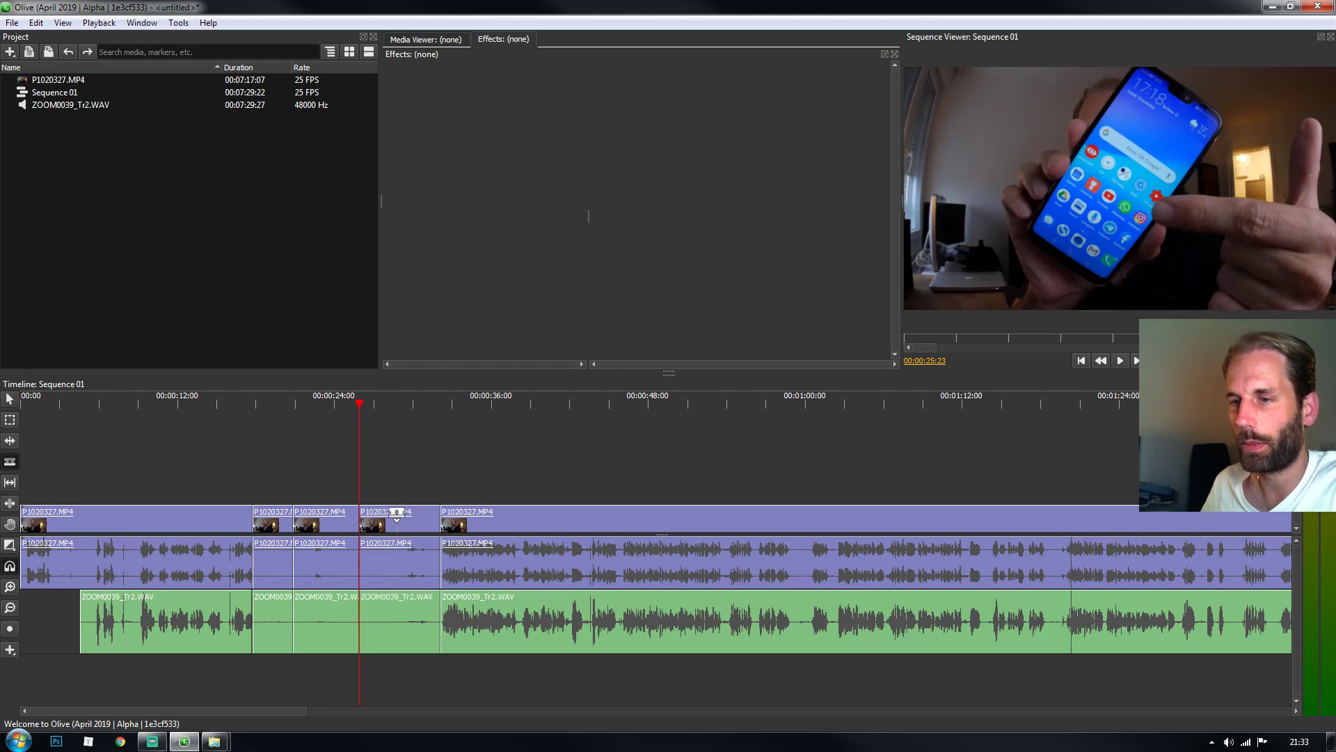
click(394, 516)
click(393, 599)
Step: Ripple delete the silent video and audio segment that runs from 00:00:28:12 to where the speech resumes
click(10, 398)
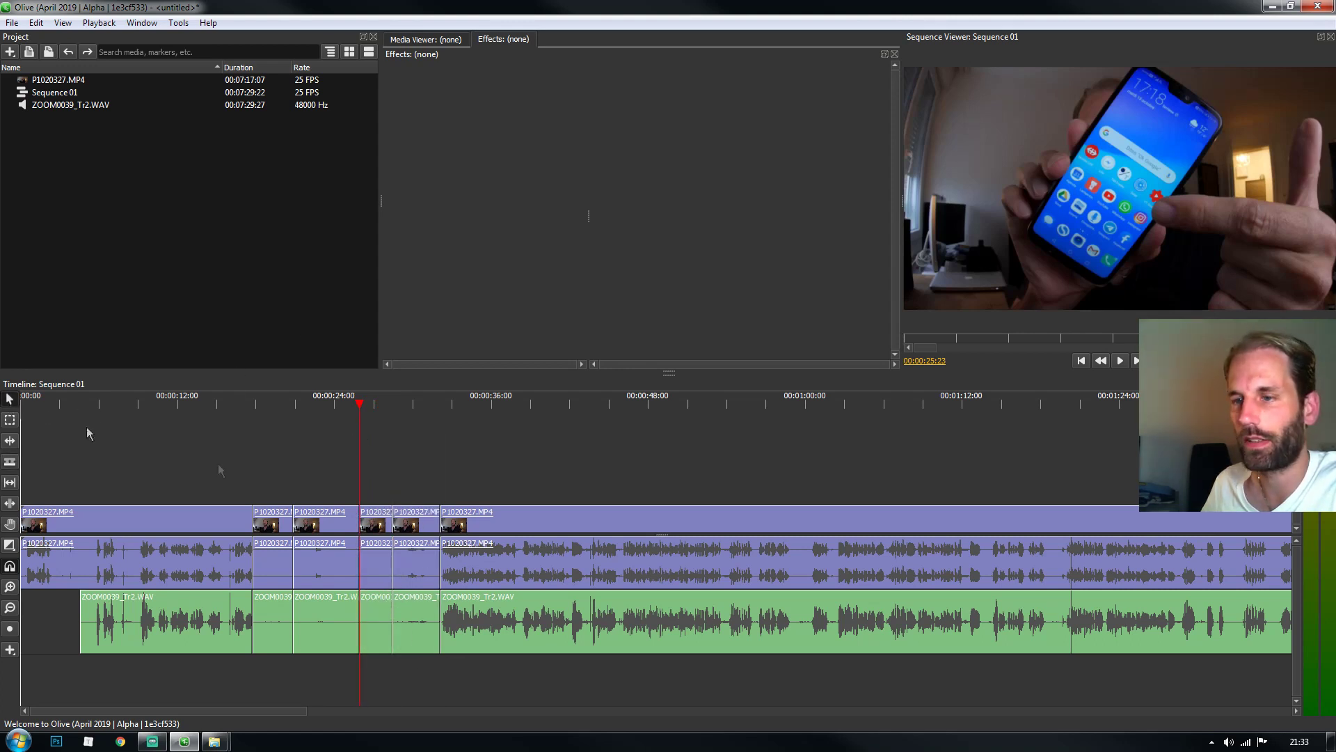
click(407, 528)
click(411, 609)
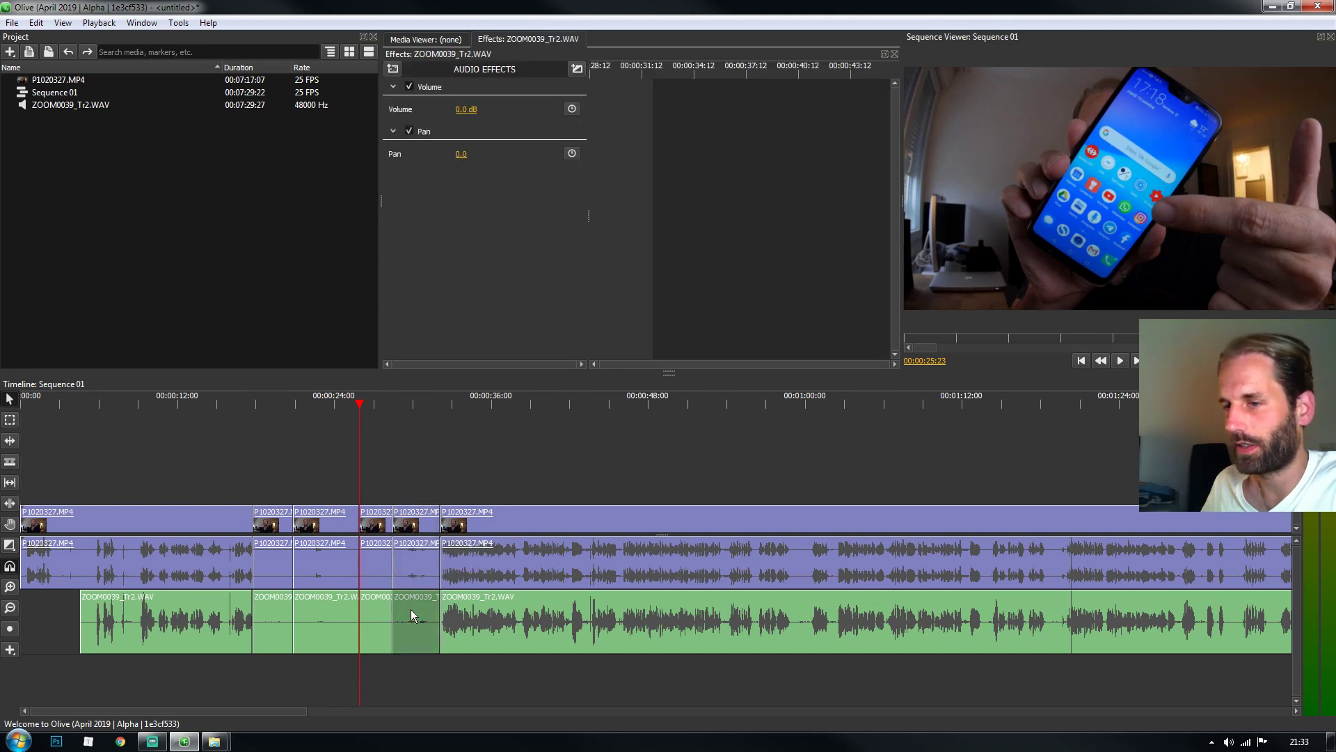
shift+click(415, 527)
right_click(420, 616)
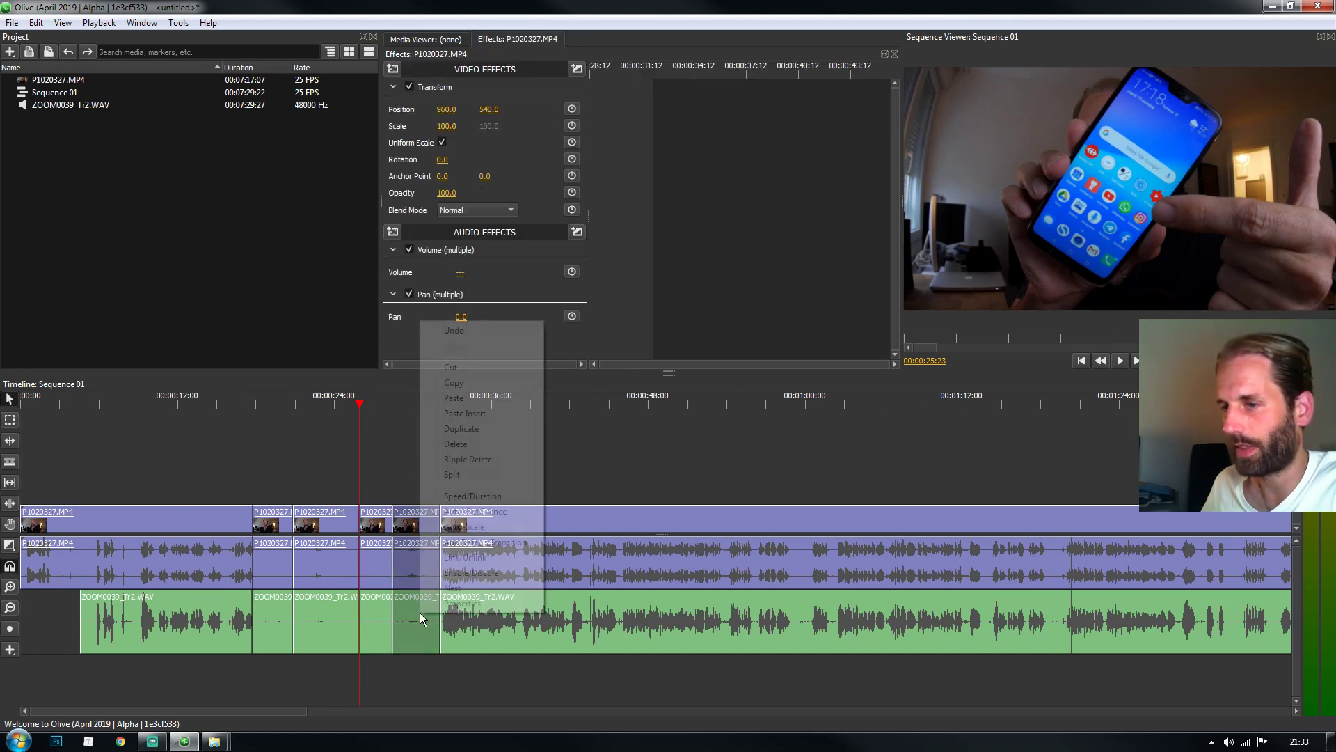
click(468, 459)
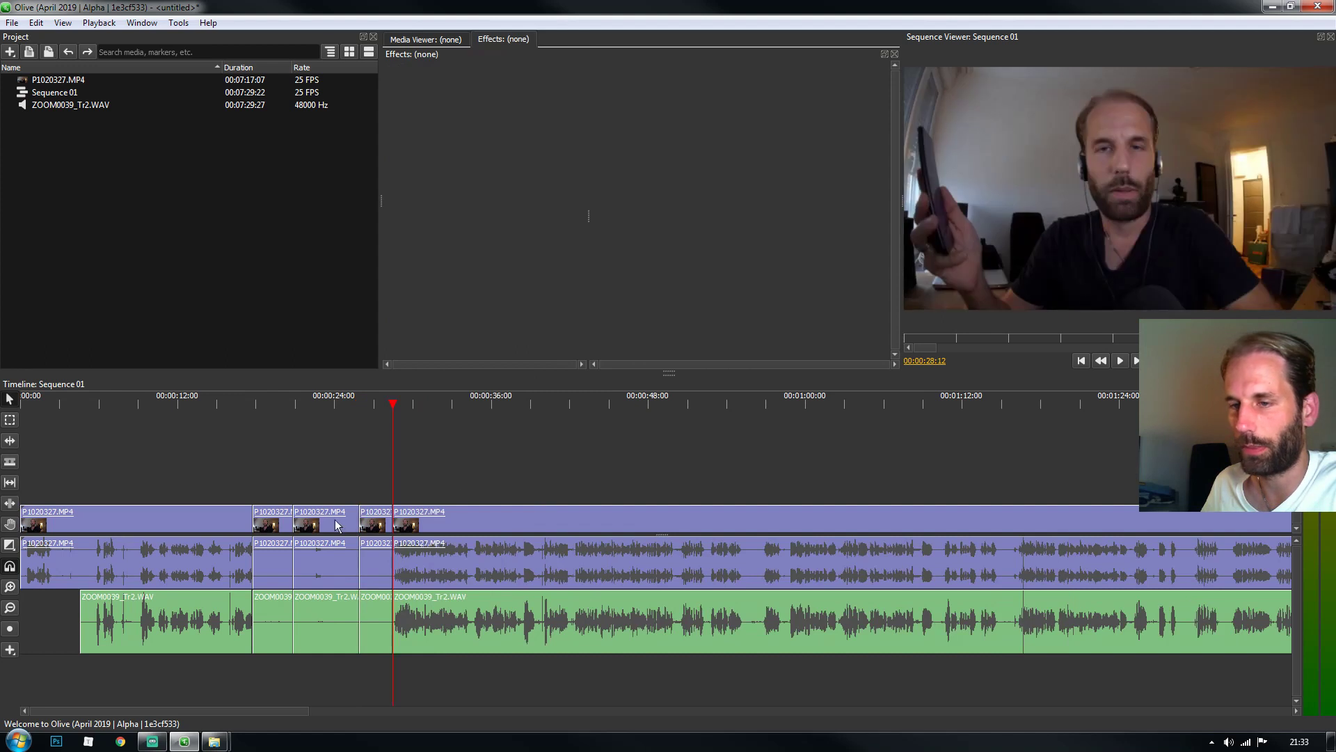
Step: Ripple delete the segment between 00:00:20:21 and 00:00:25:23 on all tracks
click(337, 574)
right_click(332, 521)
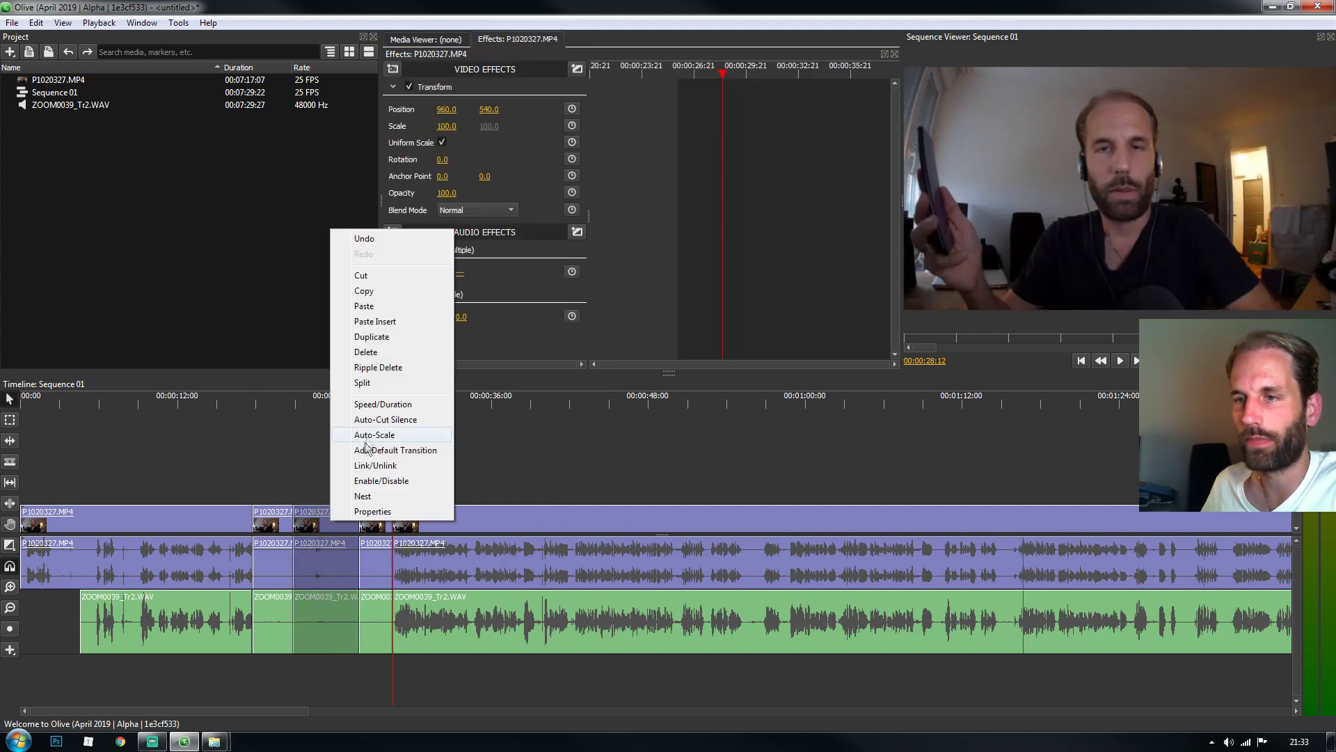
click(371, 368)
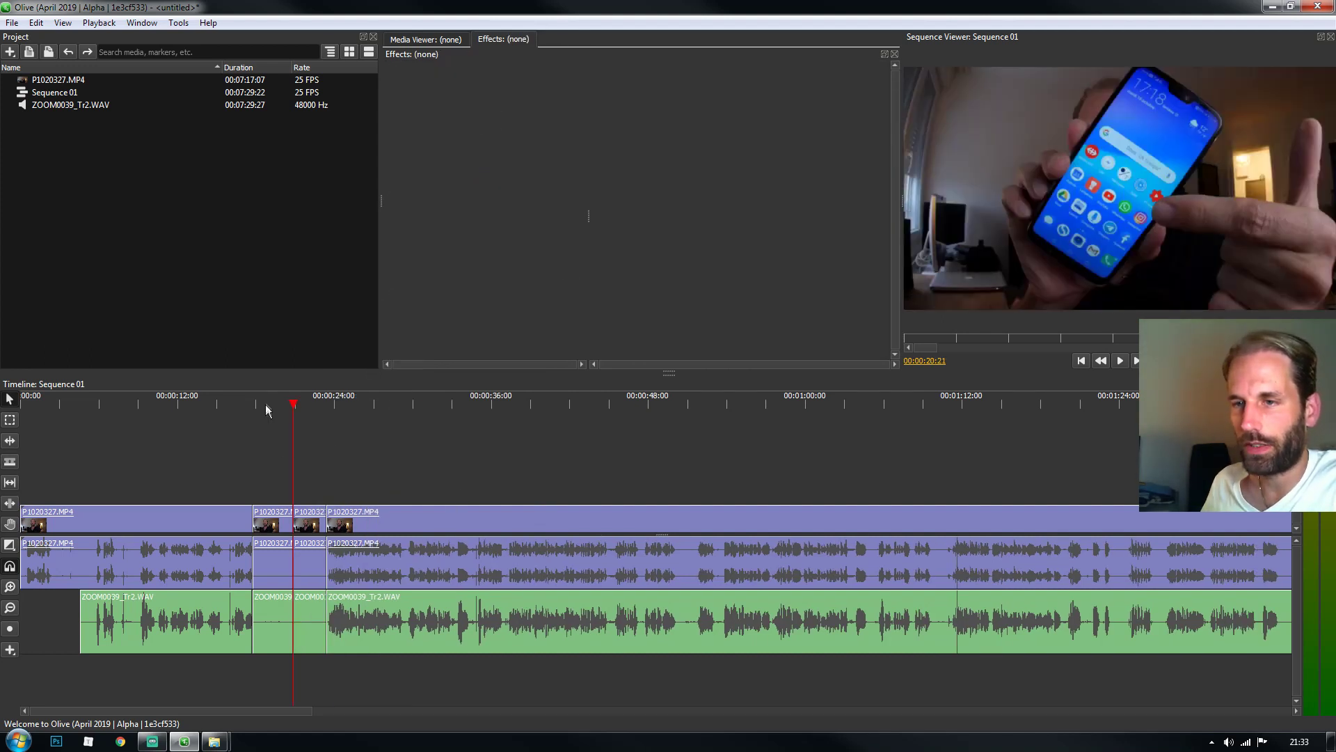
Step: Play across the cut from about 17 seconds and ripple delete the short segment between 00:00:17:19 and 00:00:20:21
click(245, 406)
key(space)
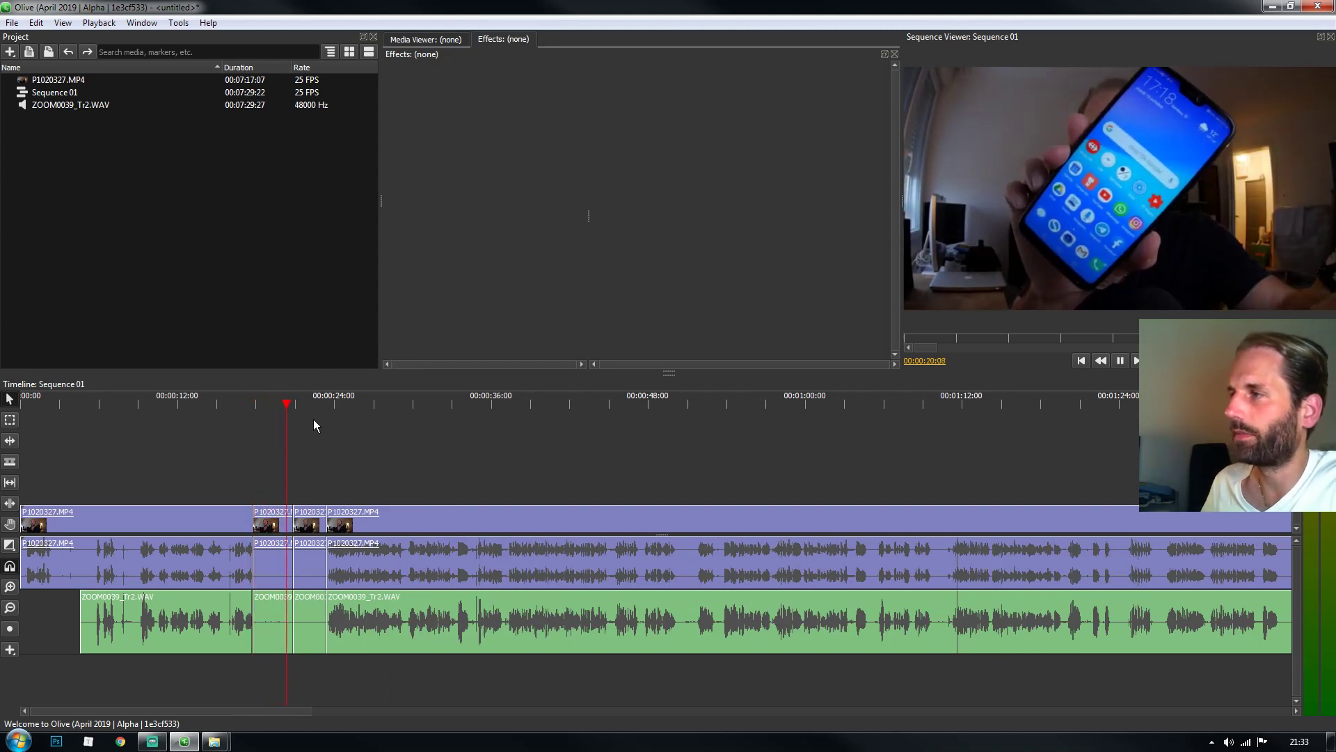
key(space)
click(275, 567)
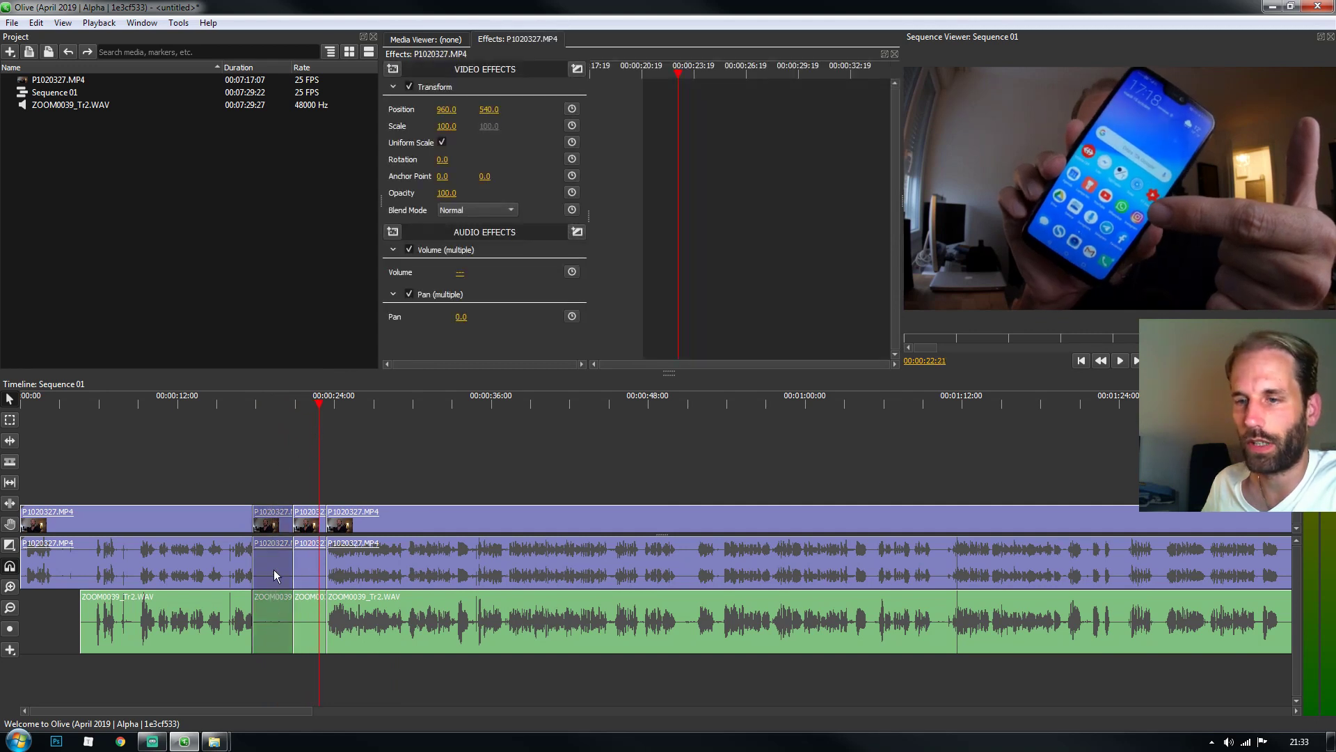
right_click(272, 527)
click(314, 335)
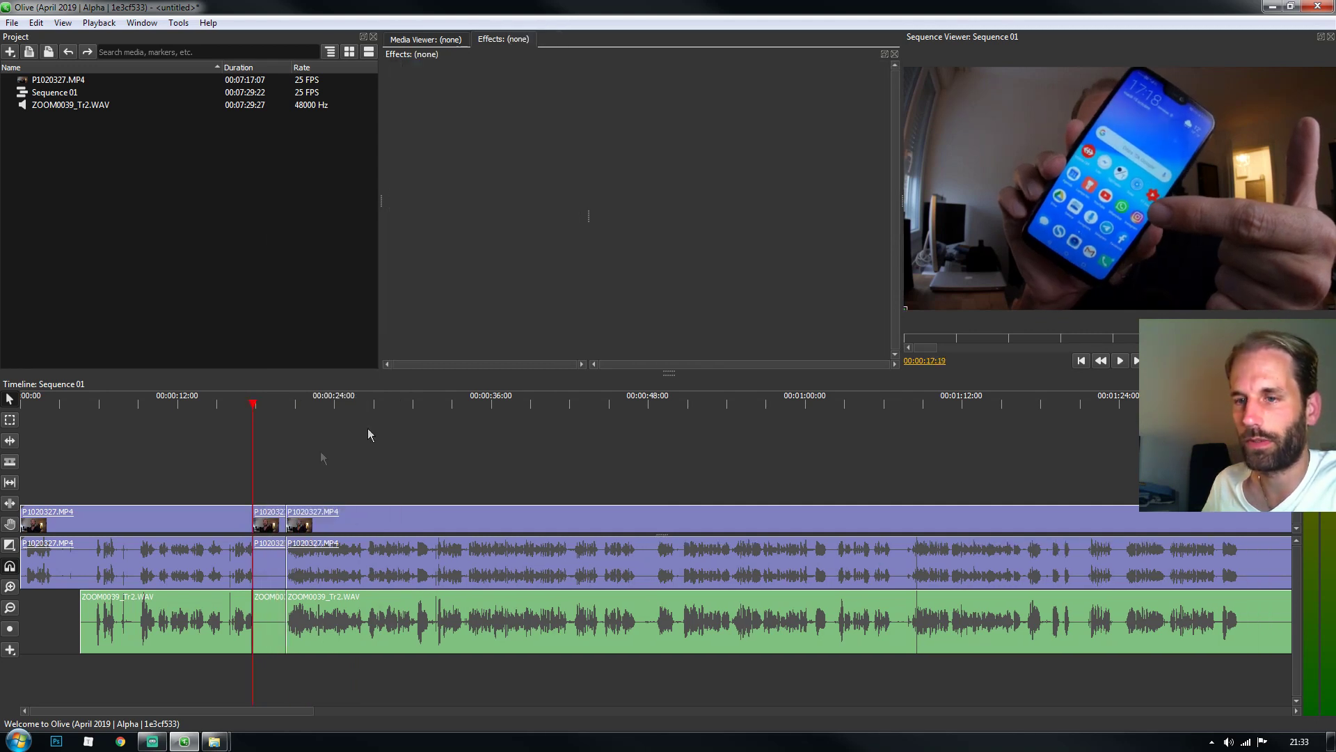
Step: Play the sequence across the new cuts, again from 00:00:16:12, to check how the shortened passage flows
key(space)
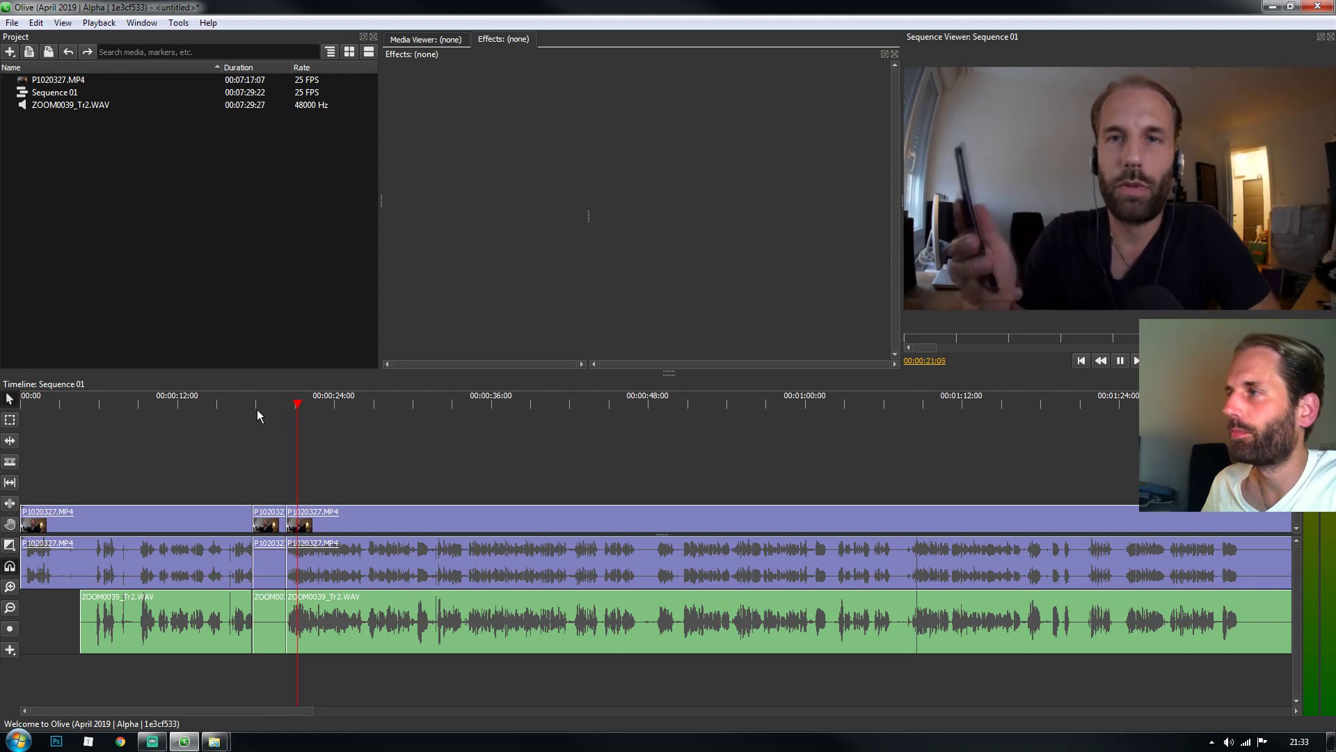
click(237, 414)
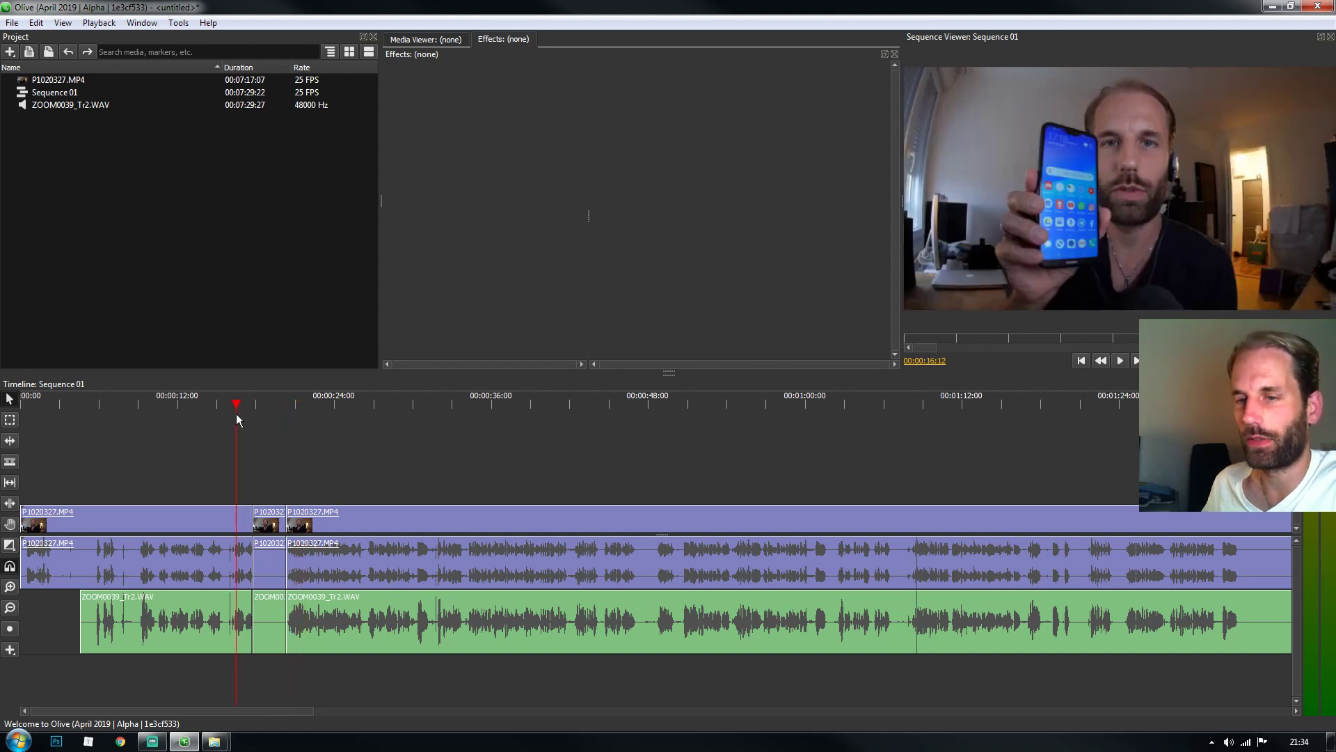
key(space)
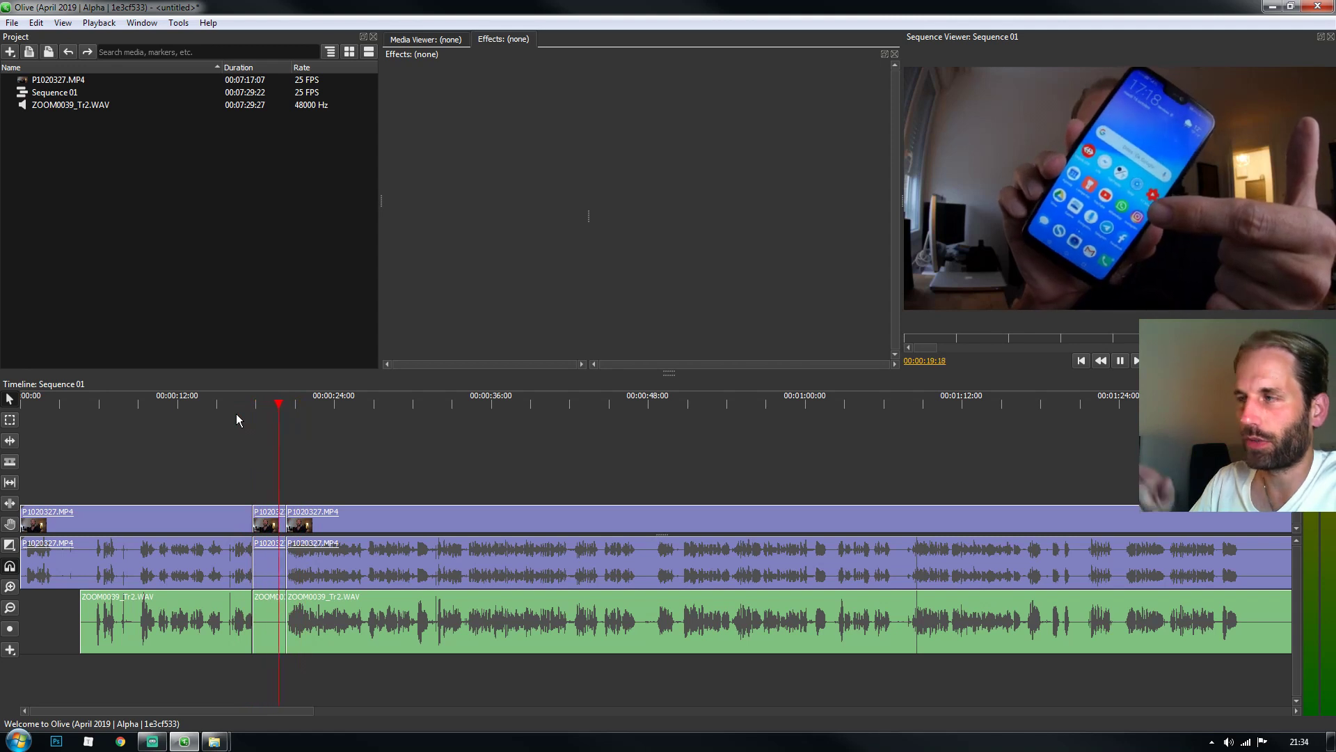
key(space)
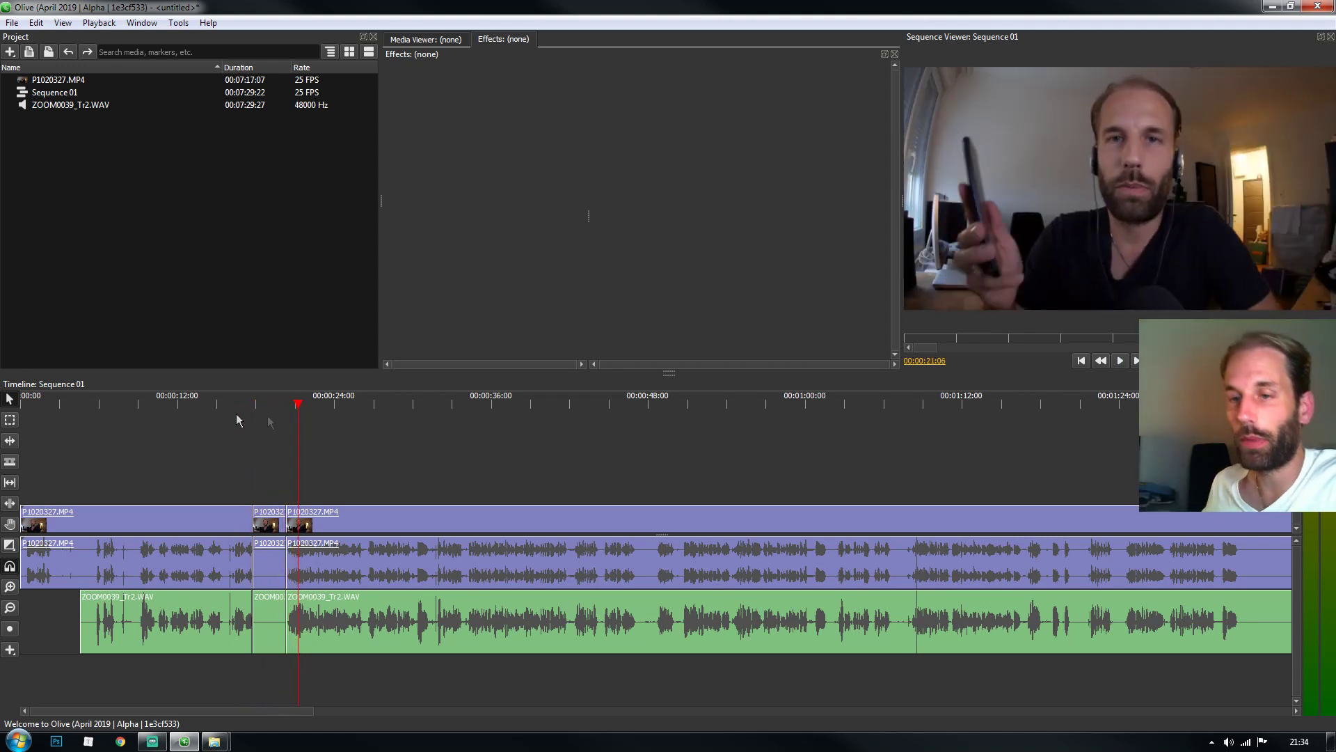
Step: Select the short clip starting at 00:00:17:19 and set its position to 962, 573 and its scale to 113
click(263, 403)
click(271, 532)
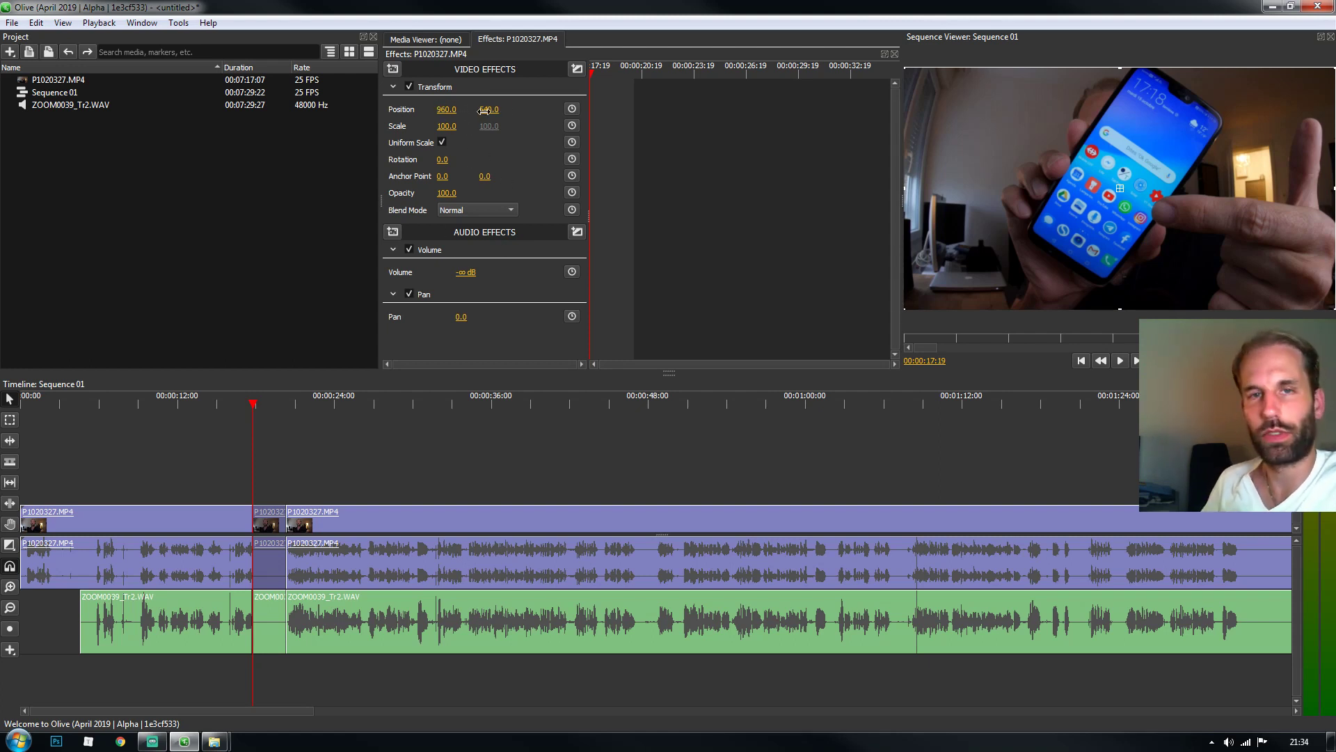
drag(446, 109, 467, 126)
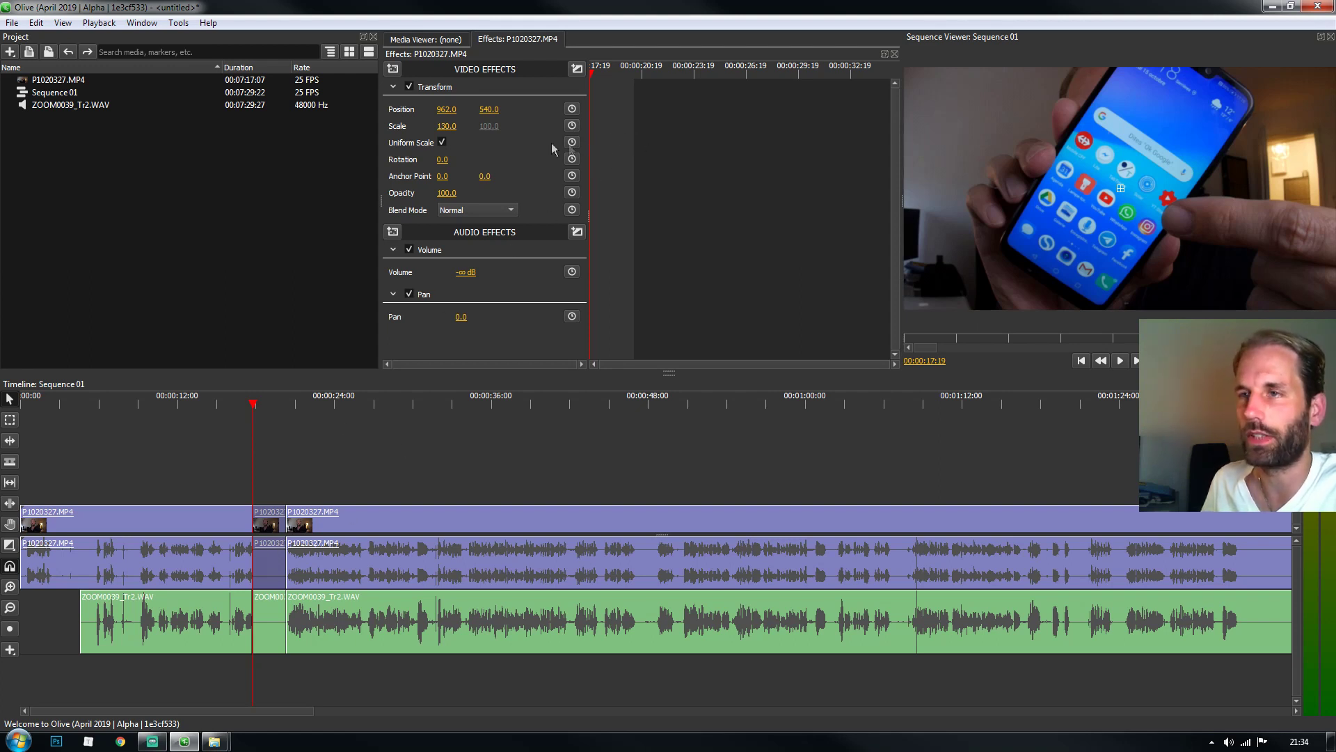
drag(447, 126, 517, 109)
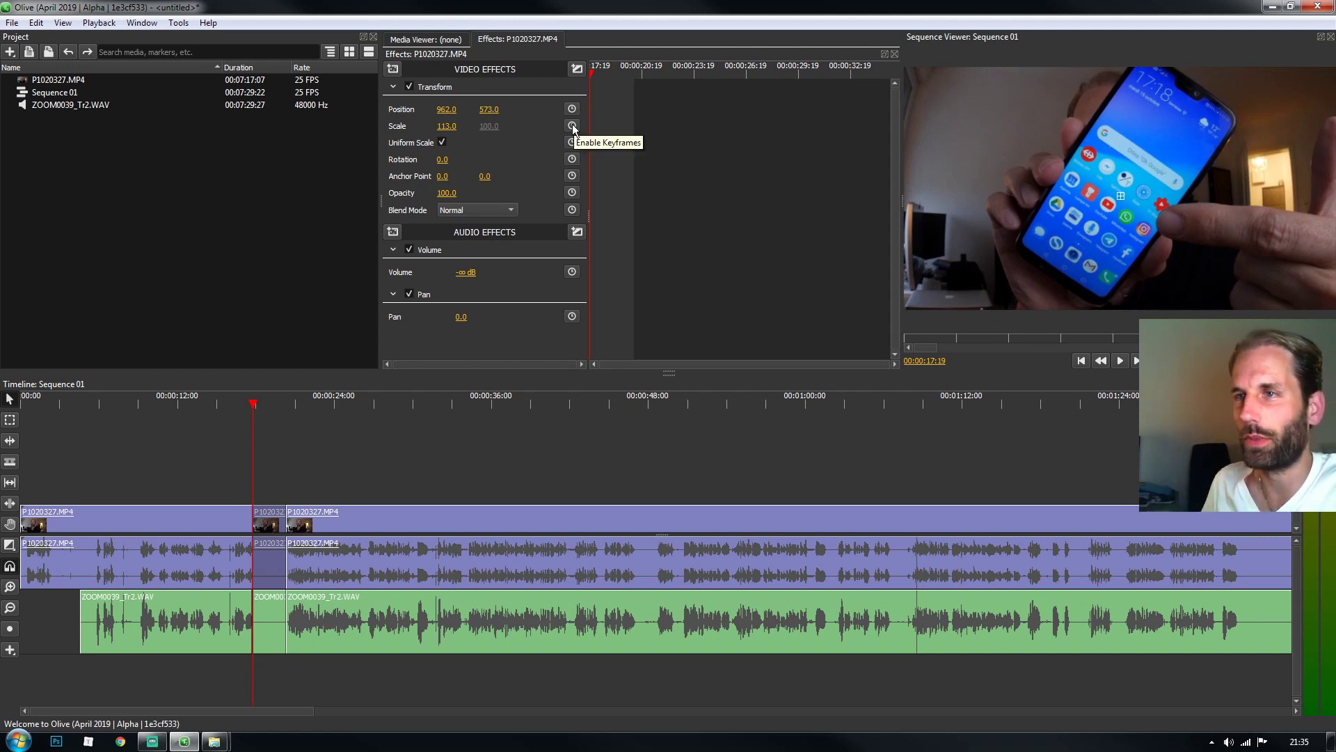
Step: Keyframe the short clip's scale from 113 at 00:00:17:19 to 127 at 00:00:20:08 and play the zoom
click(572, 126)
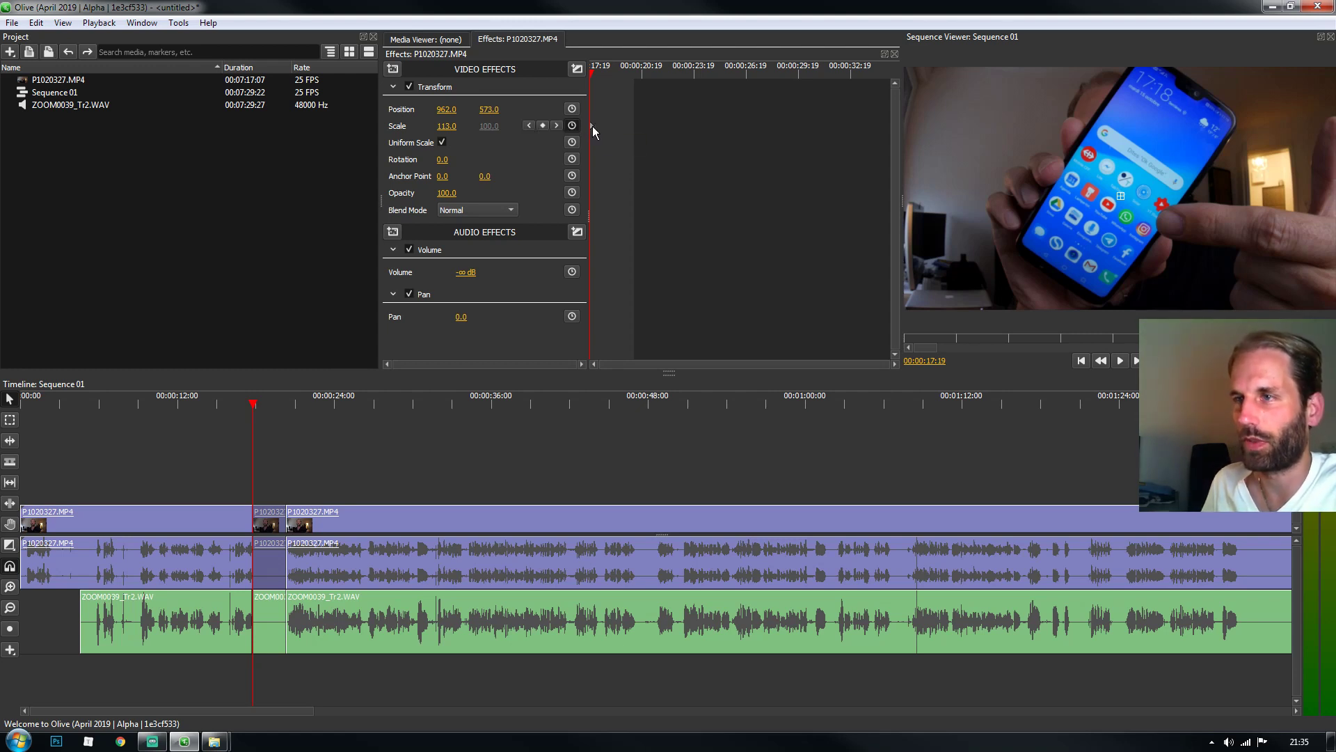
drag(257, 409, 286, 409)
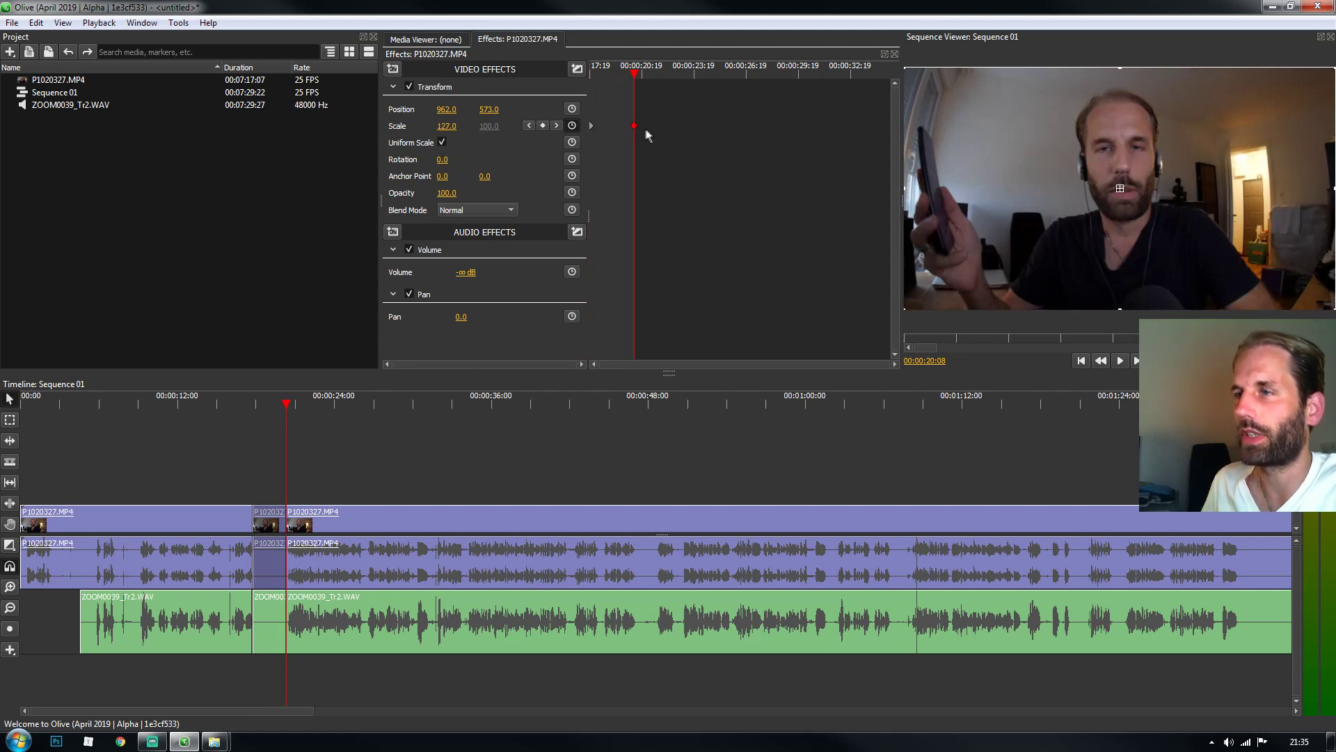
drag(294, 397, 256, 411)
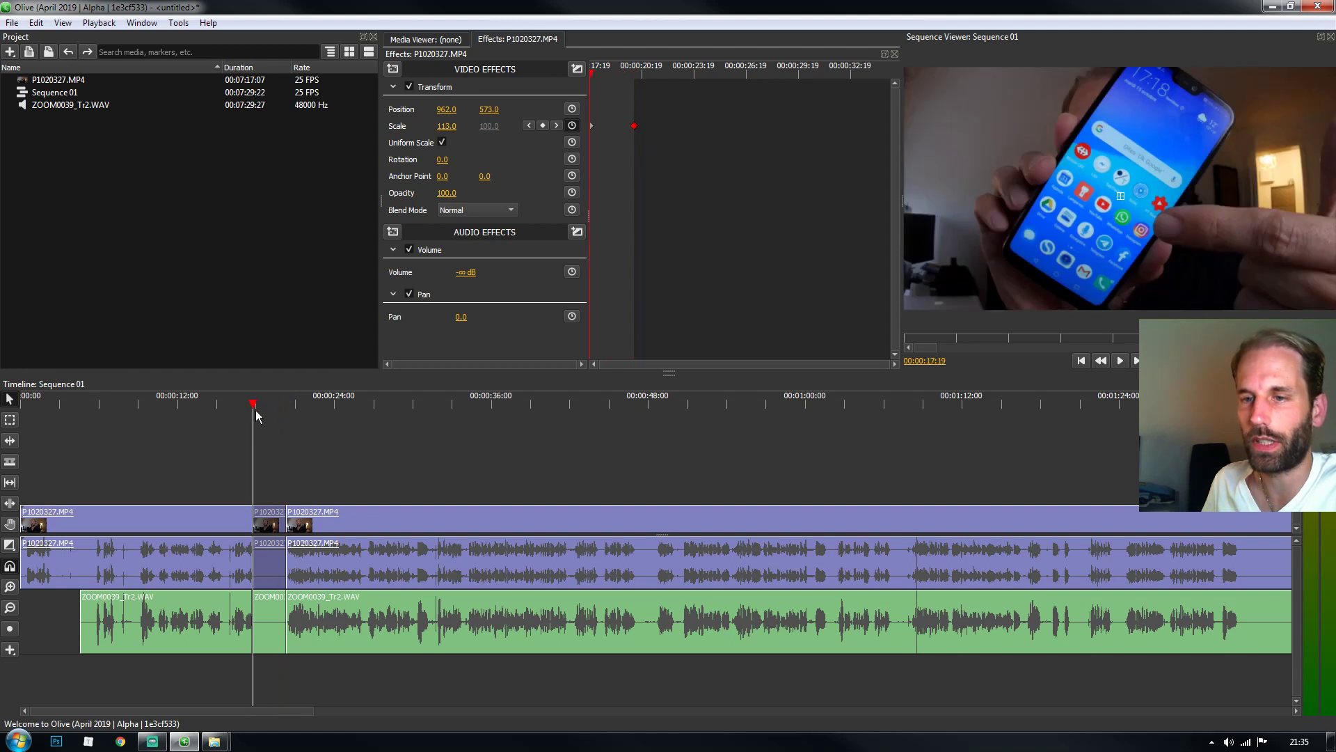
key(space)
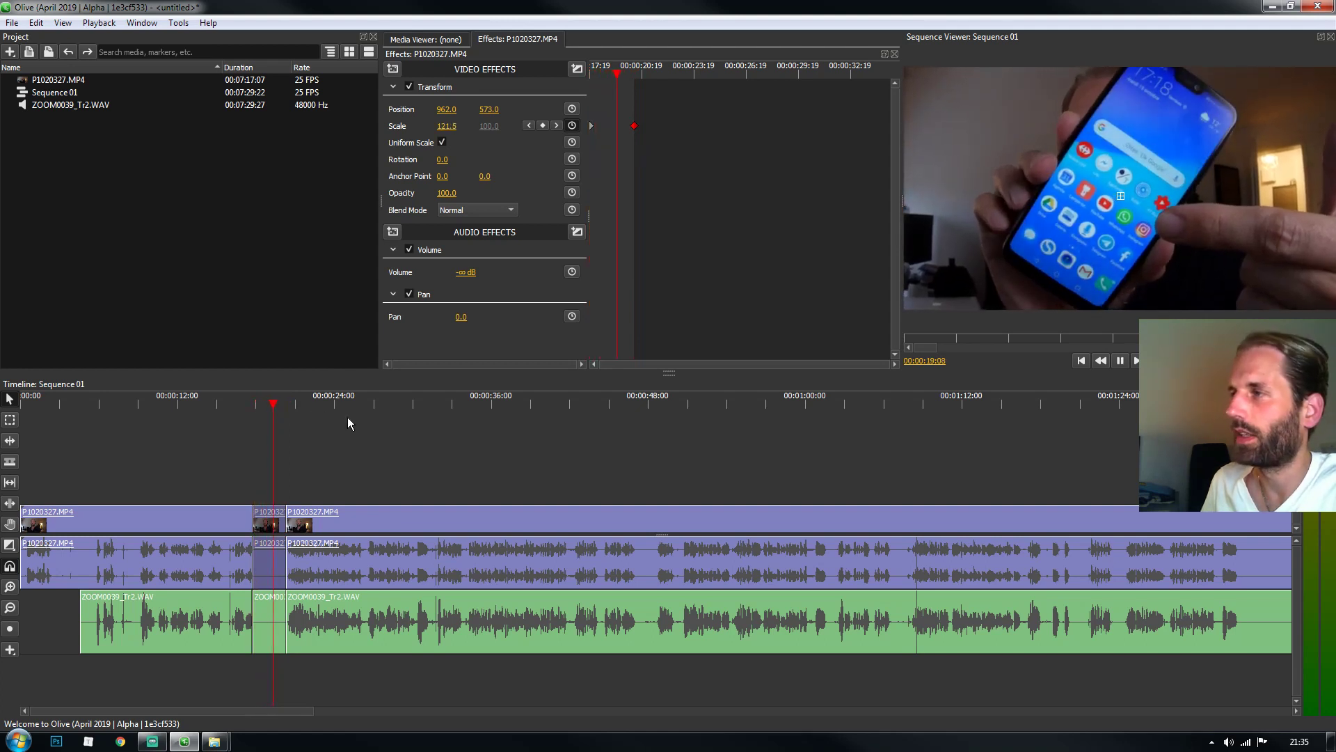
key(space)
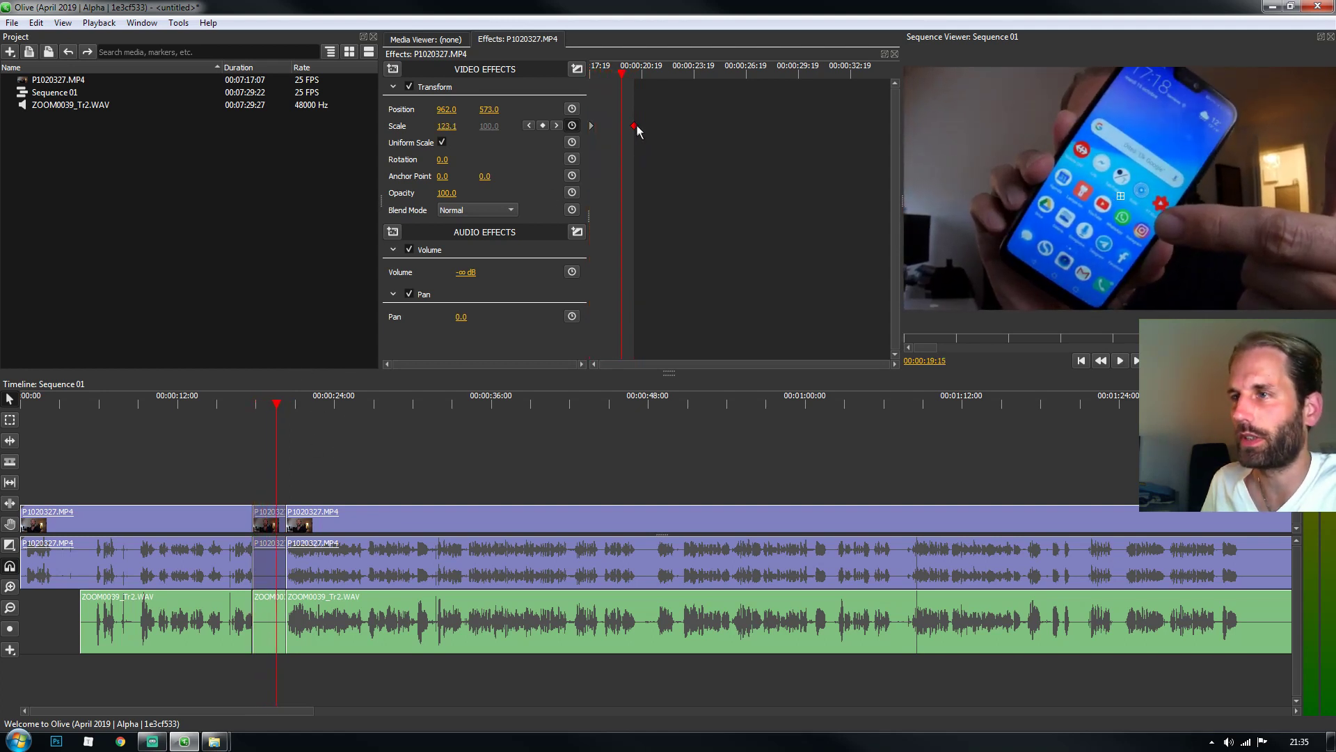
Step: Try the end scale keyframe at 00:00:19:15, return it to 00:00:20:08 and set its scale to 146
drag(634, 128, 622, 127)
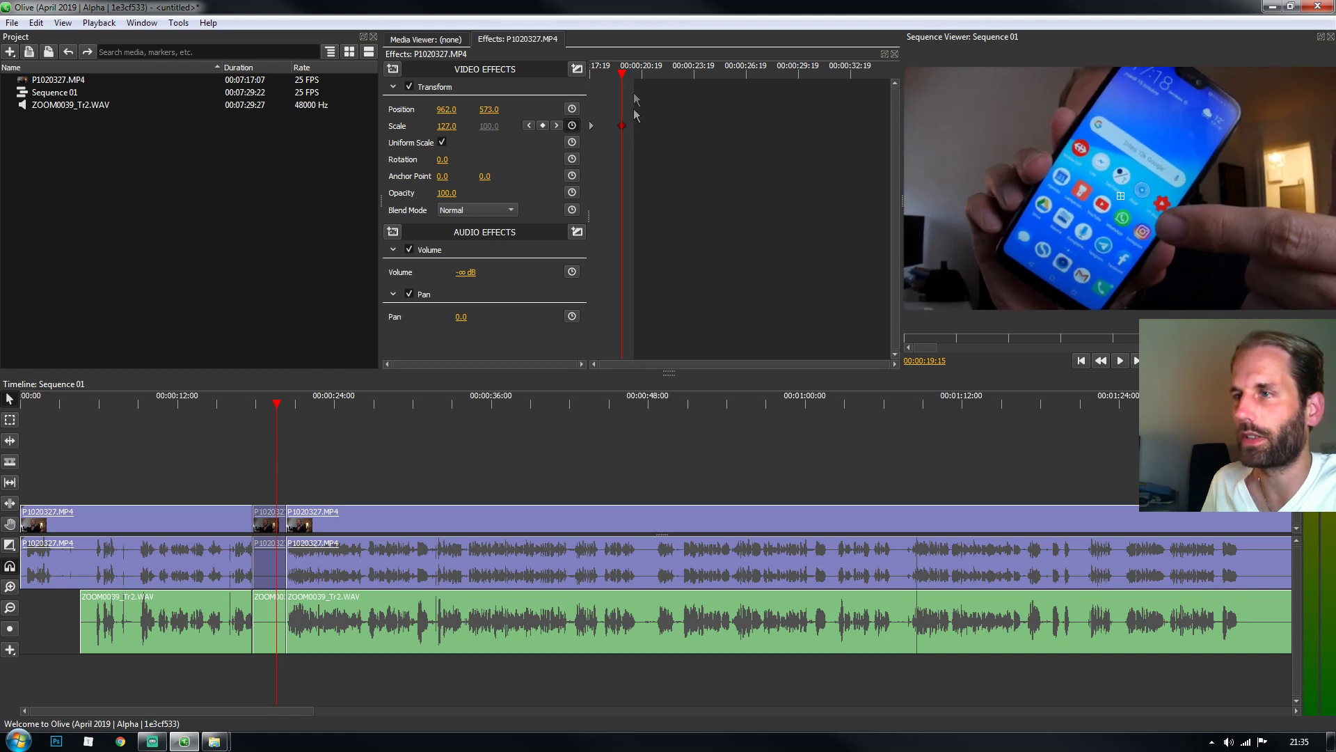
click(633, 73)
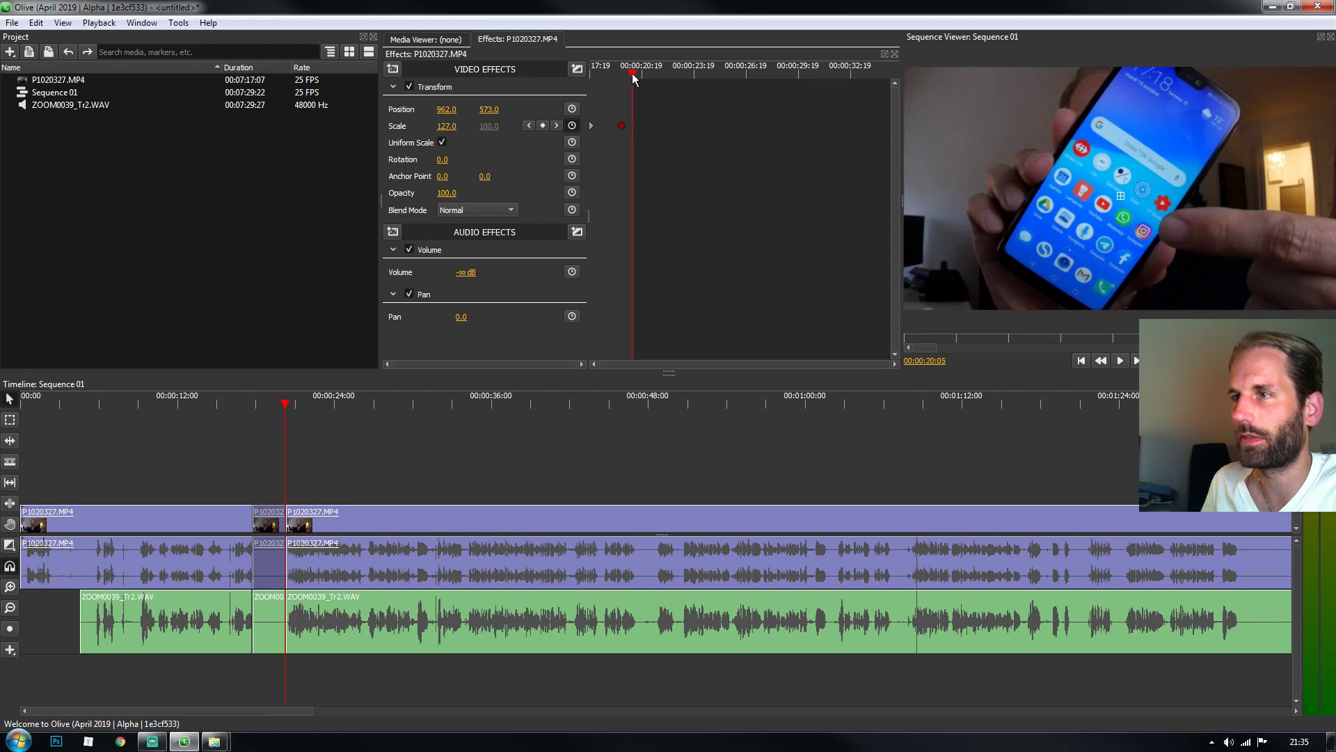
click(287, 405)
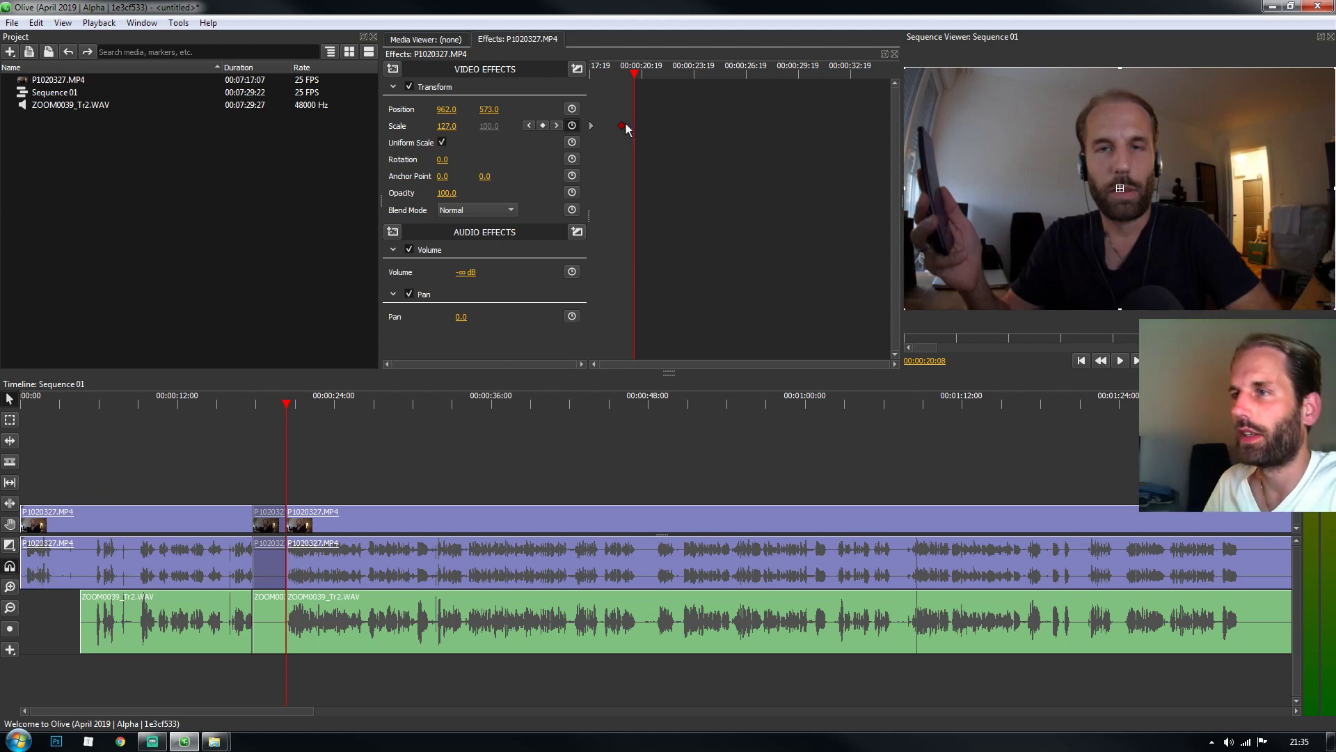
drag(630, 128, 636, 131)
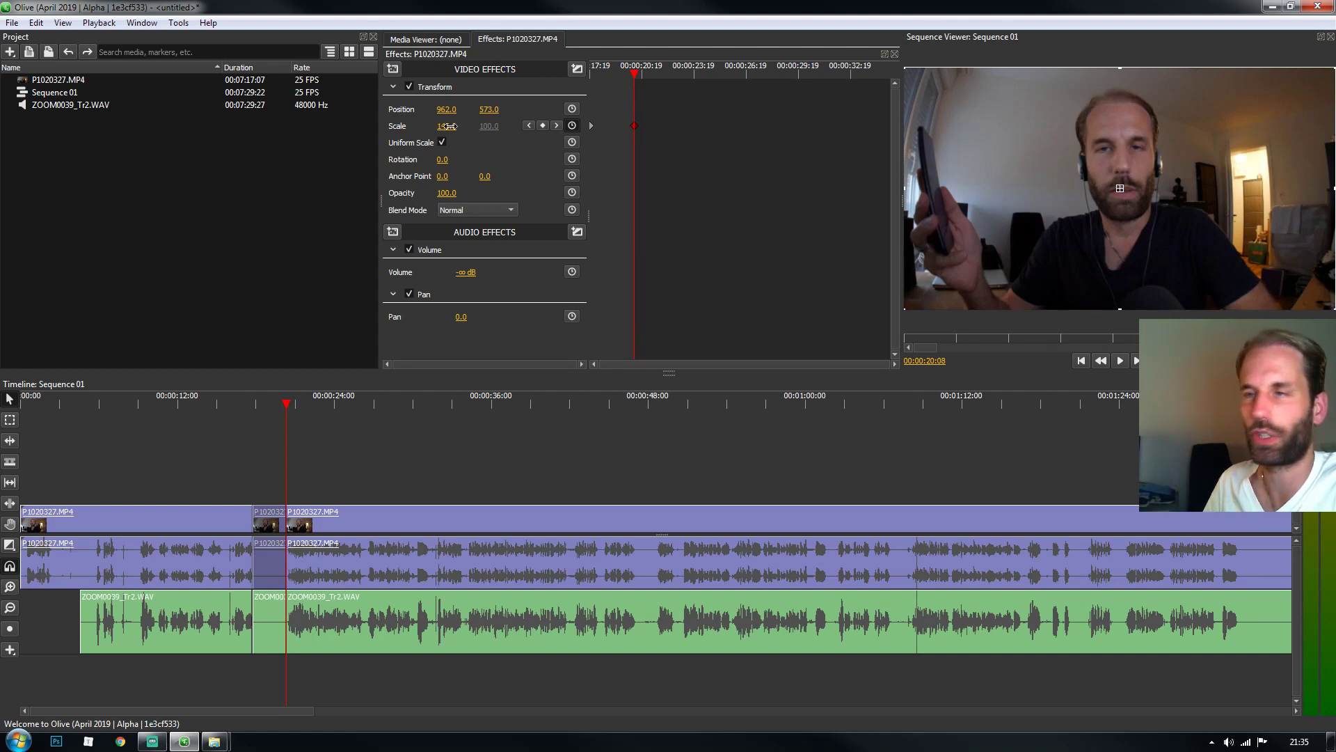
Step: Play the zoomed clip from its start and again from 00:00:14:10 to check the zoom across the cuts
click(256, 404)
key(space)
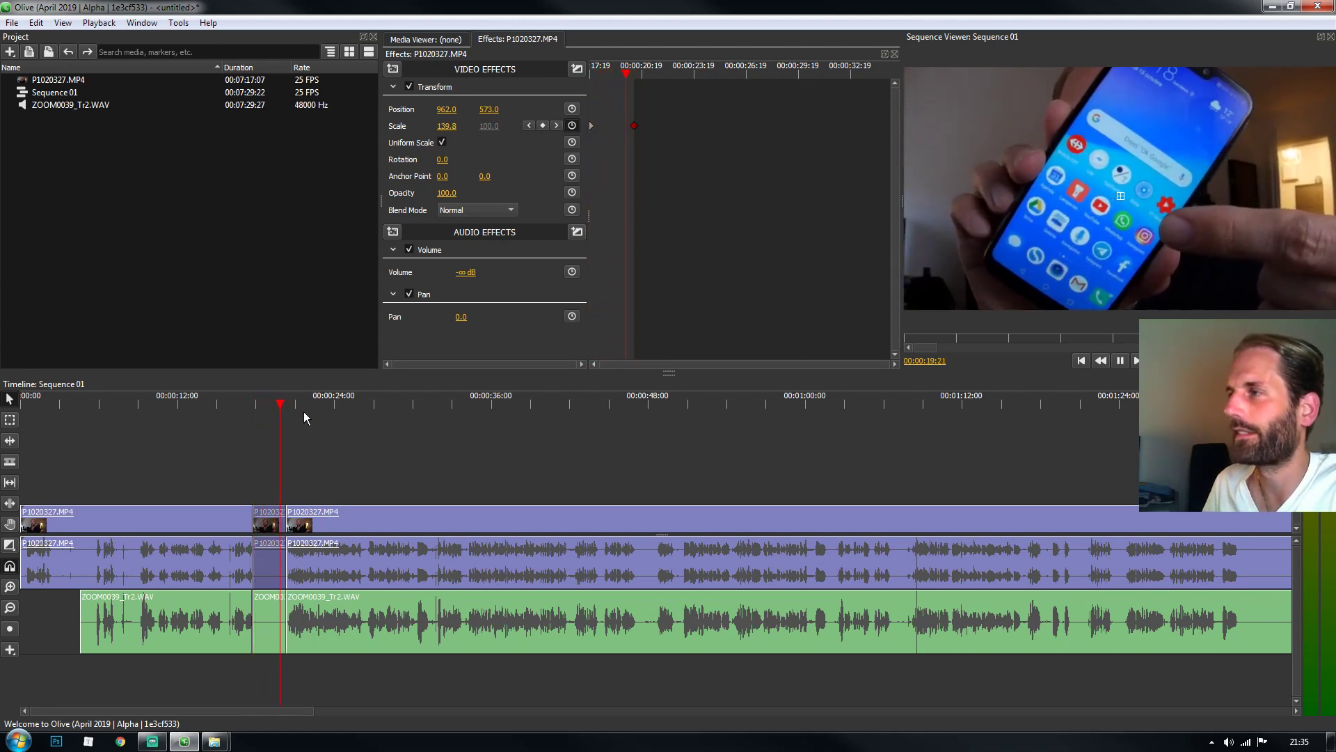
click(209, 404)
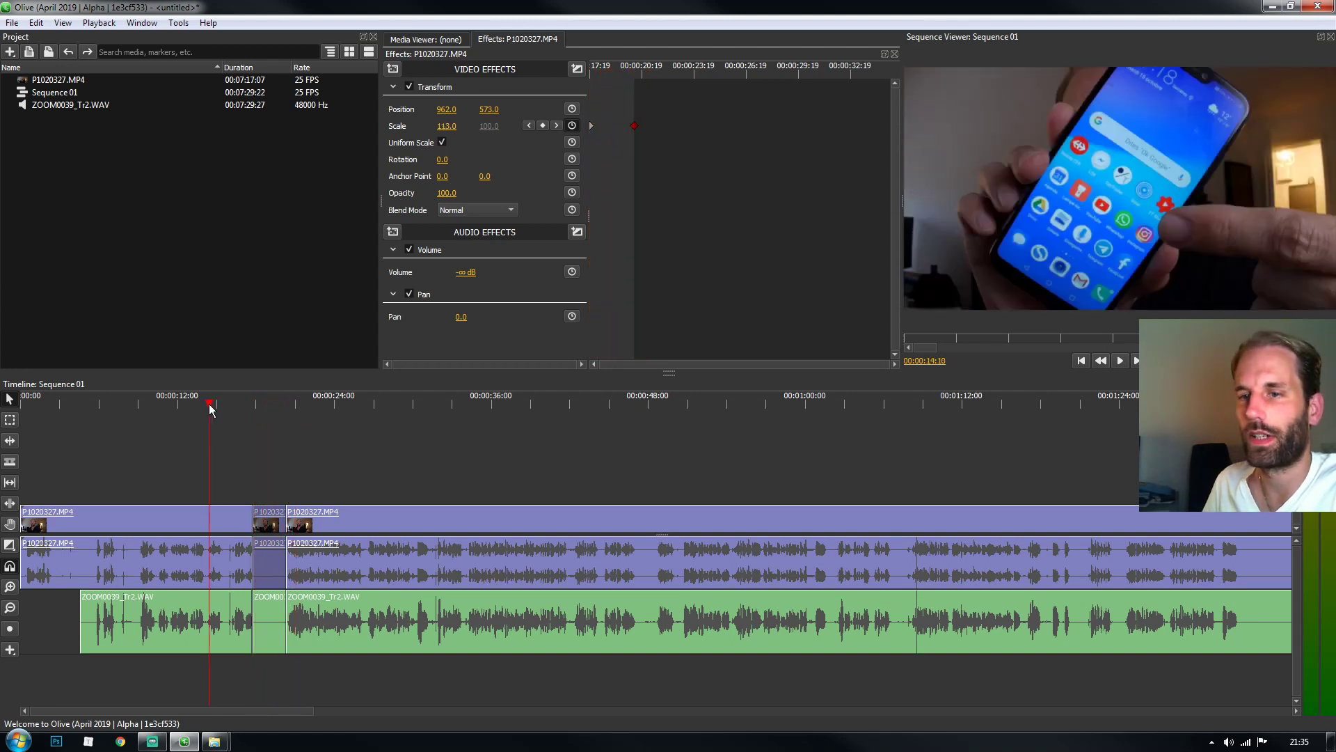
key(space)
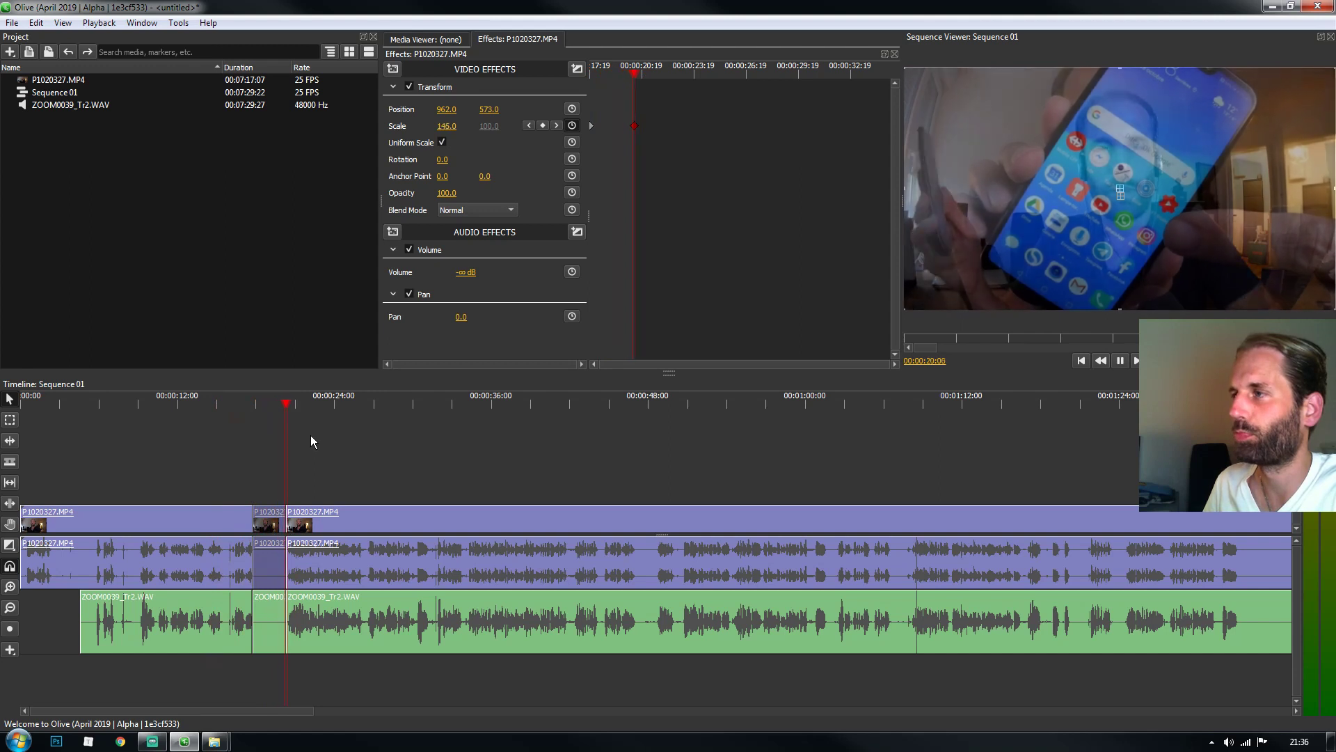
click(373, 452)
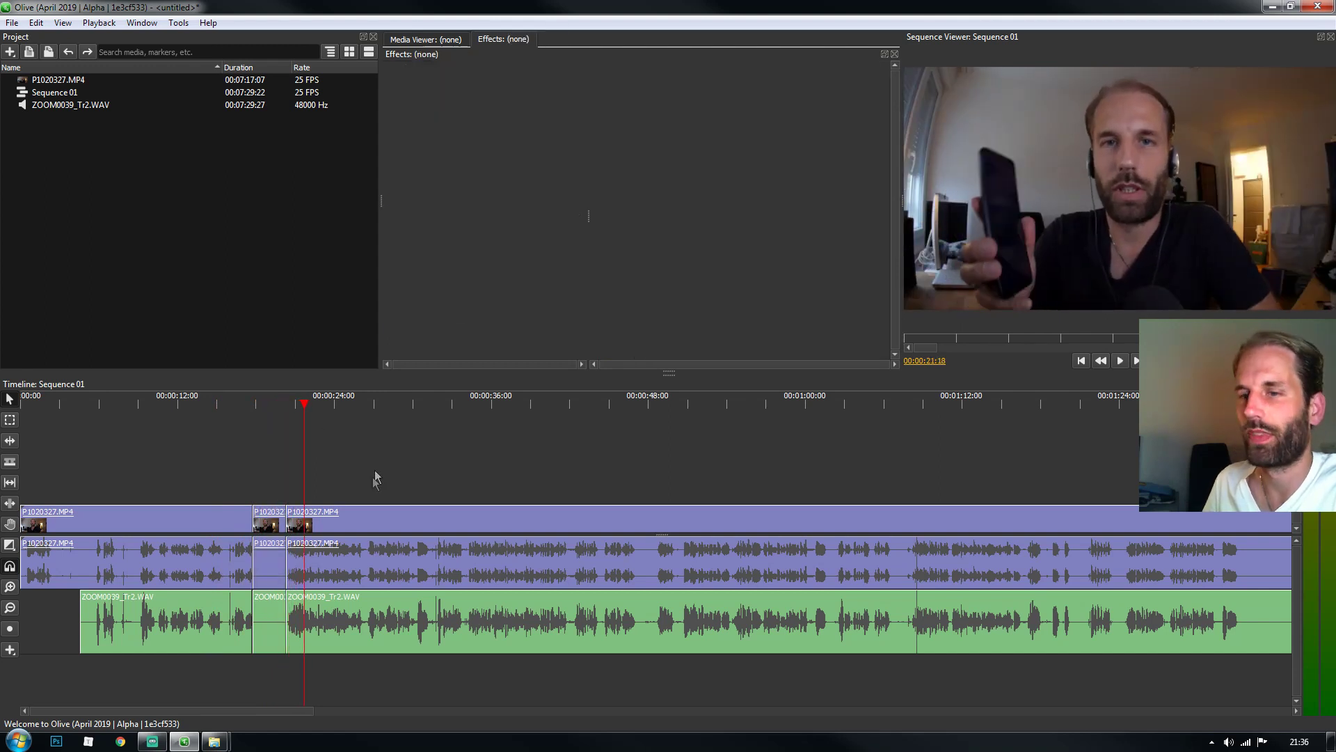
Step: Scrub from 00:00:16:10 to 00:00:18:17 and select the zoomed clip to review its scale animation
drag(226, 406, 236, 407)
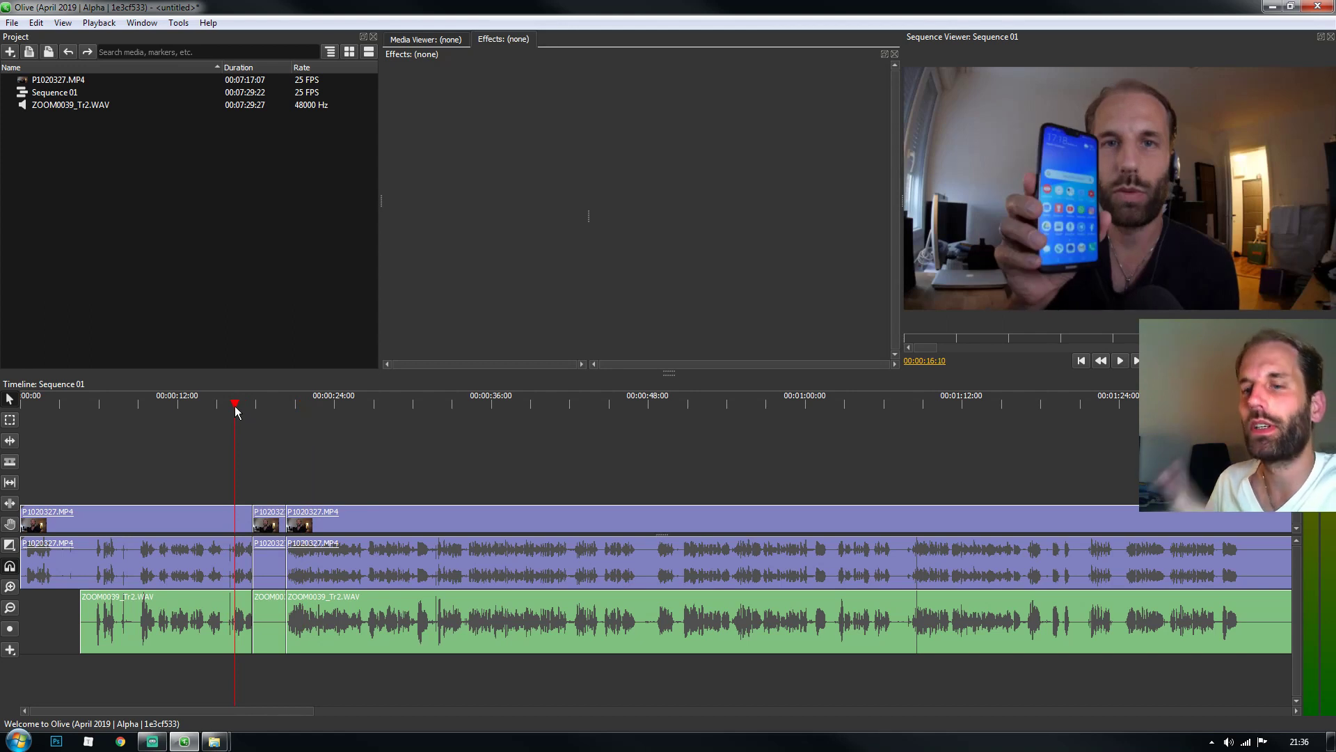
drag(235, 405, 265, 409)
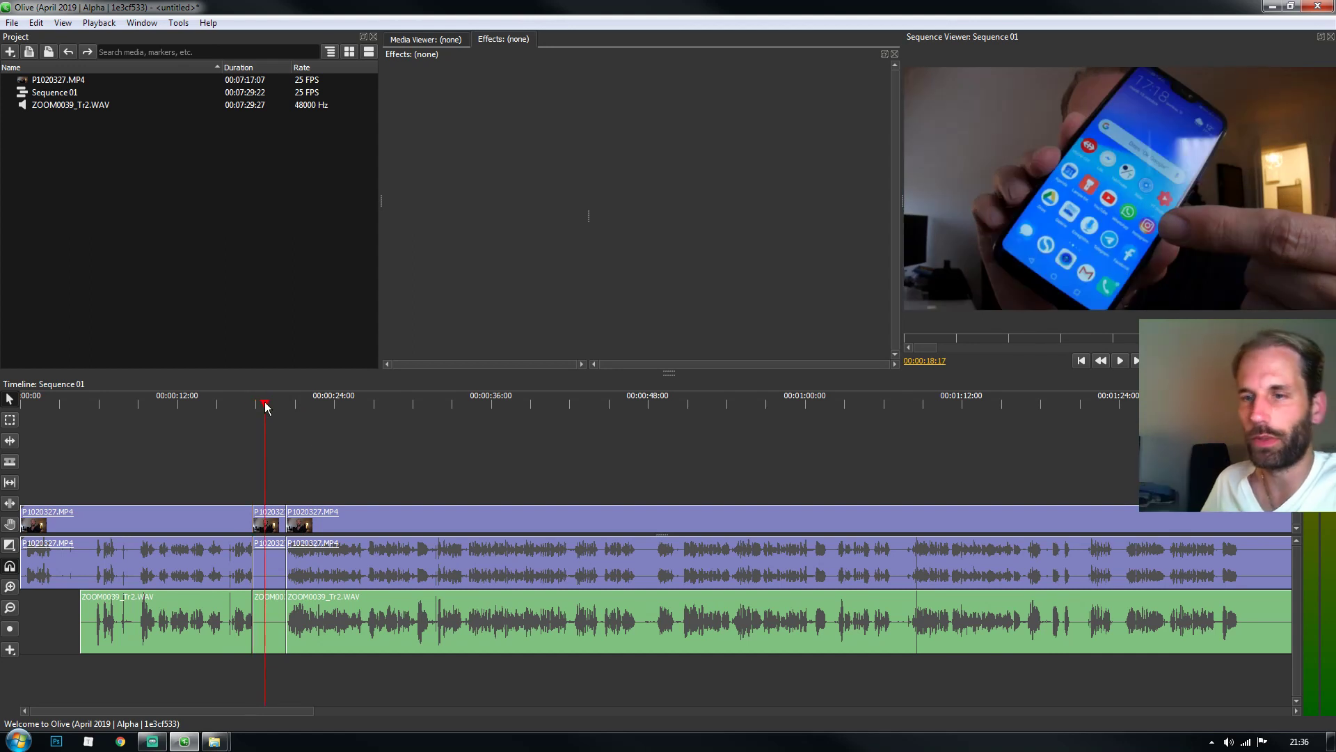
click(273, 532)
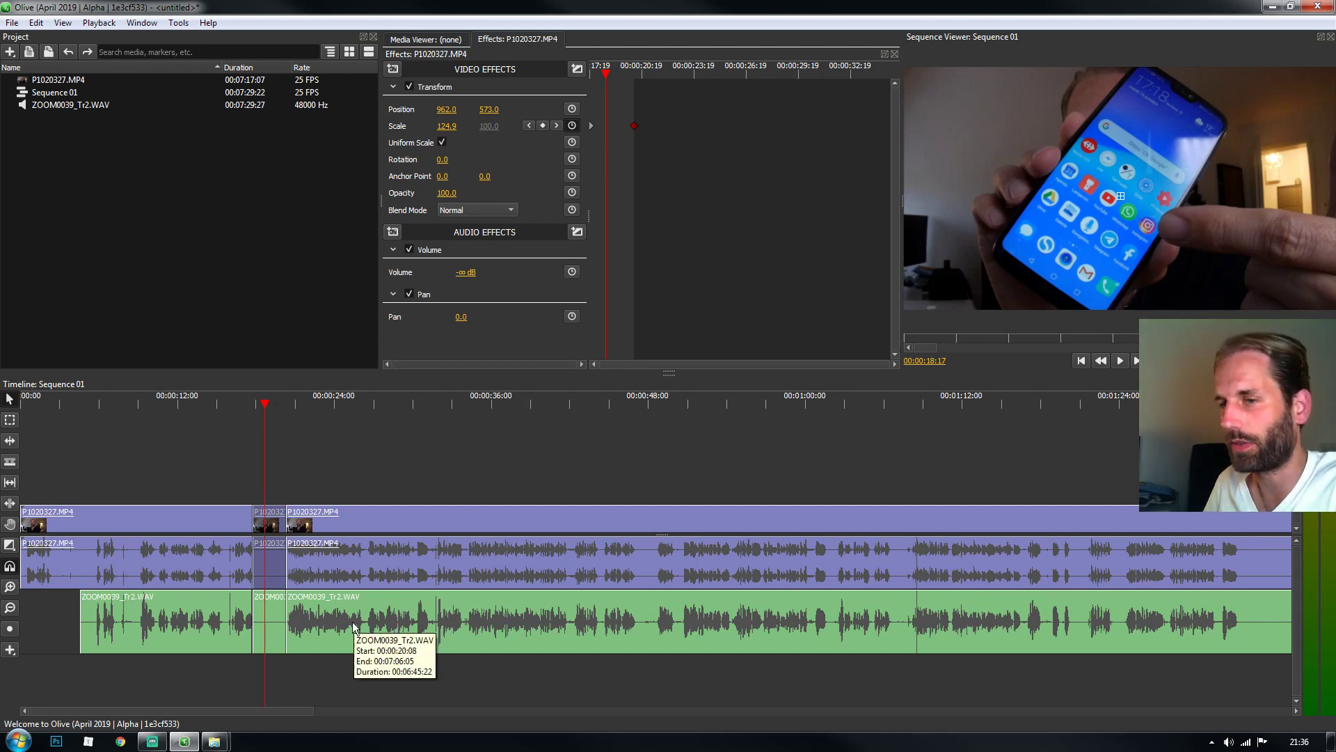
Step: Add a title clip about 8 seconds long above the video, starting at 00:00:20:08
click(295, 404)
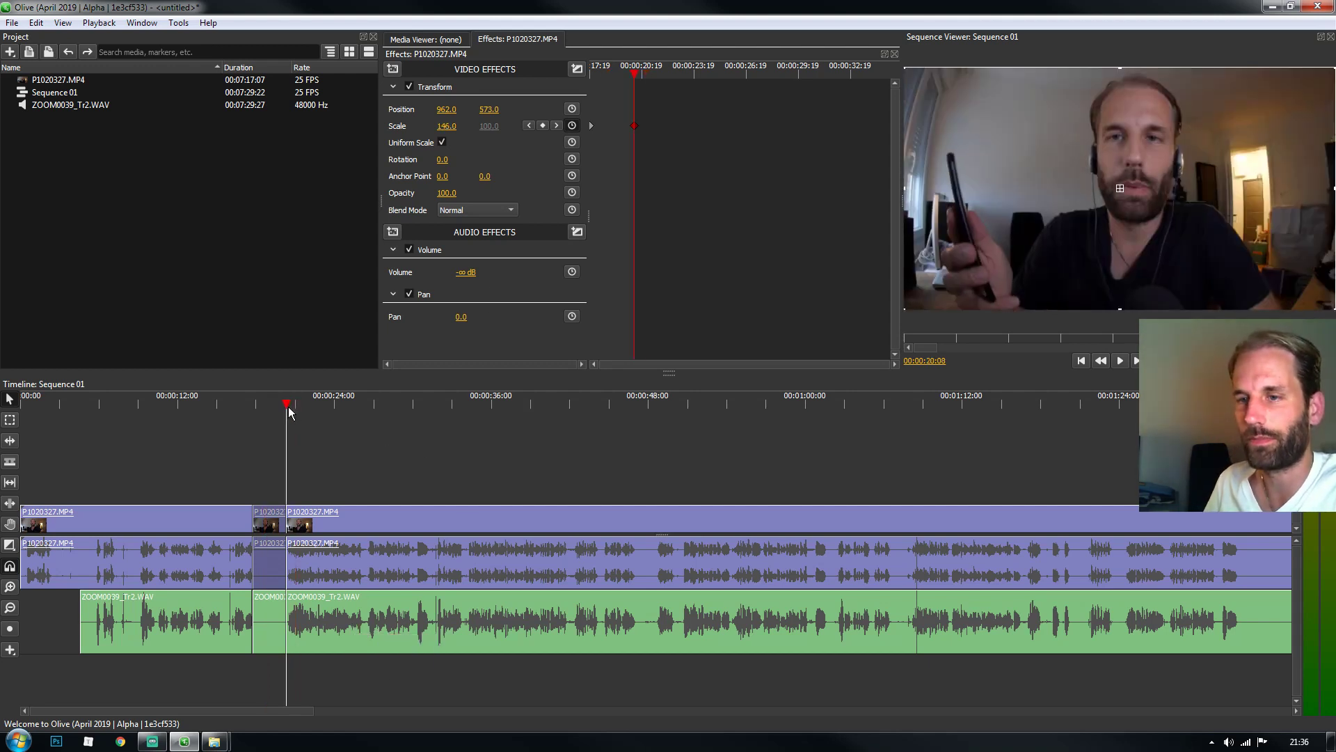
click(10, 650)
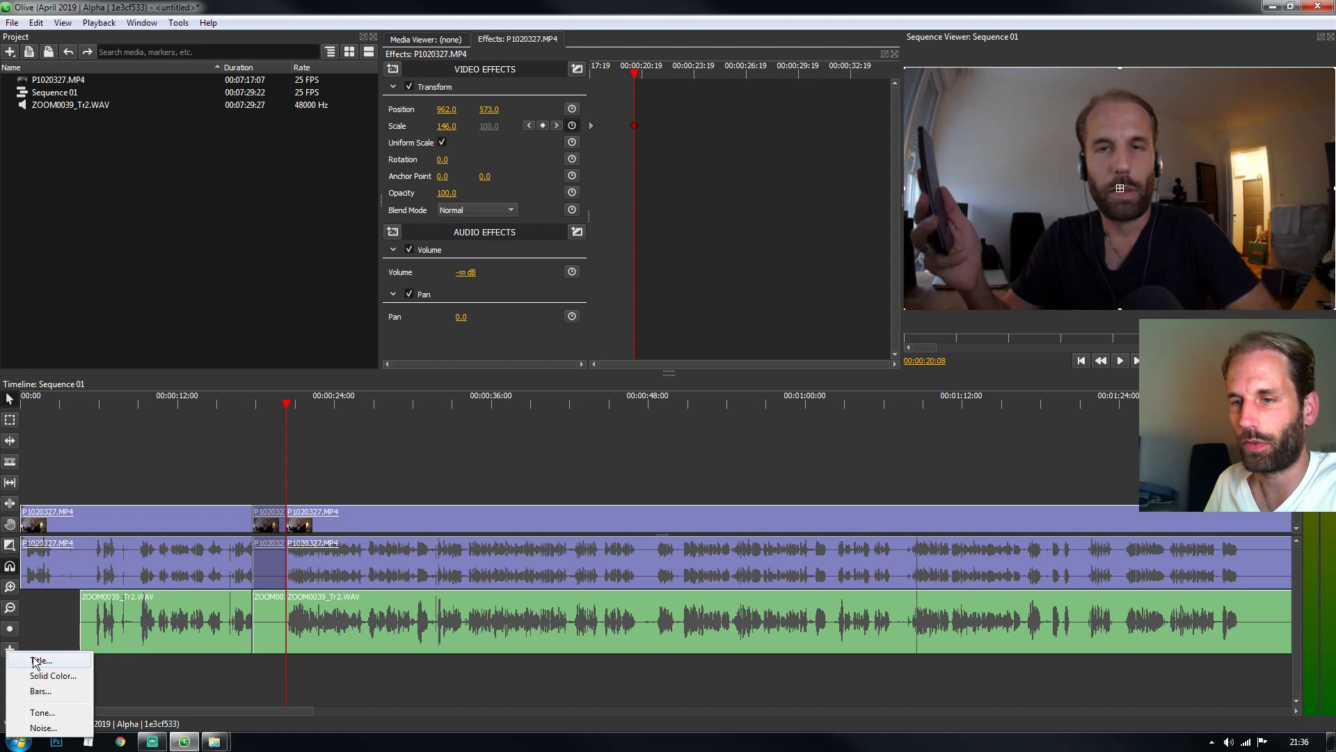
click(35, 662)
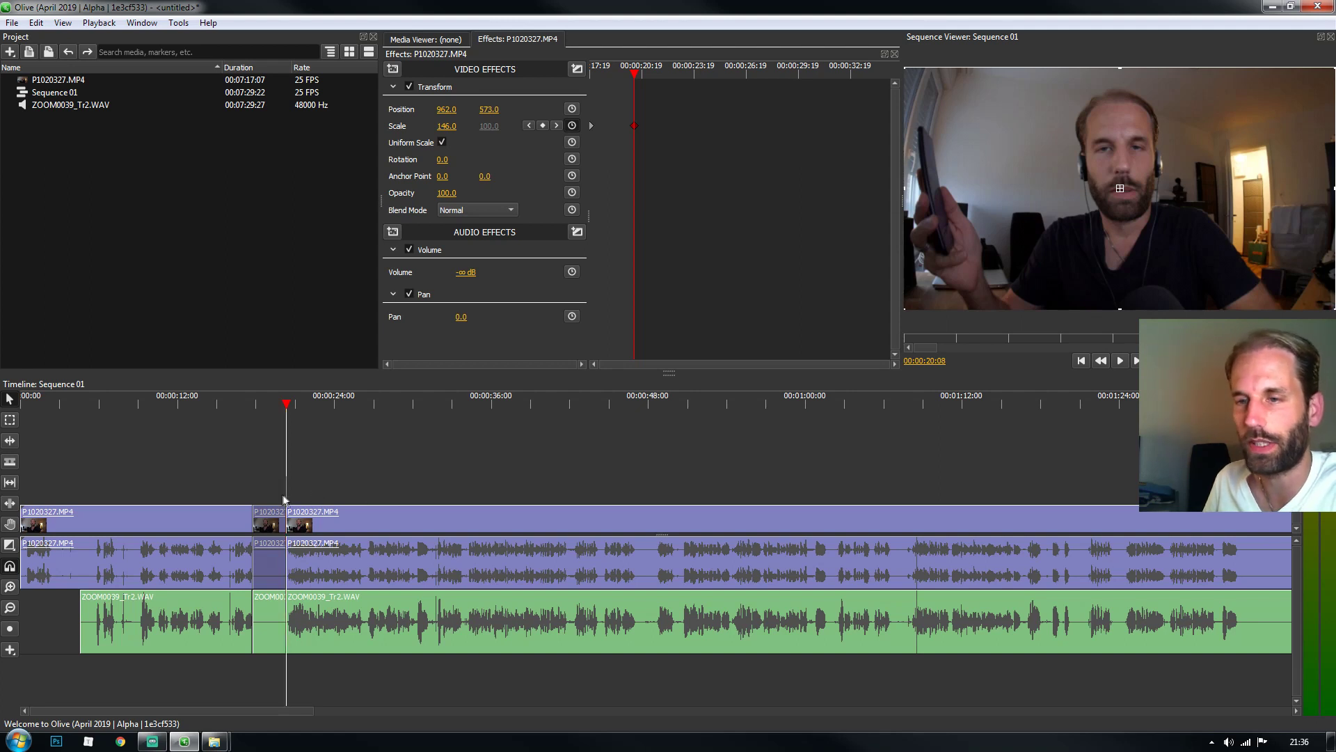
drag(292, 499, 393, 498)
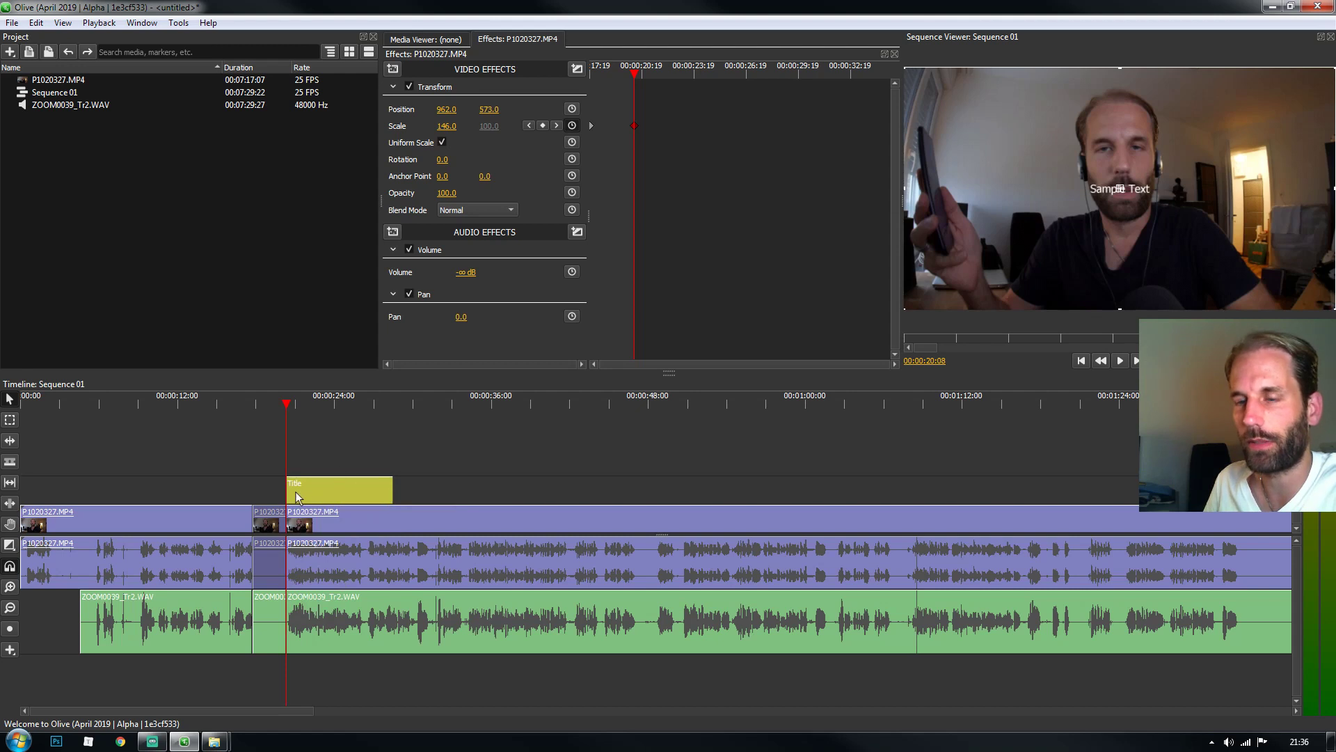
Step: Scrub through the first seconds of the title clip to preview its sample text over the footage
click(309, 404)
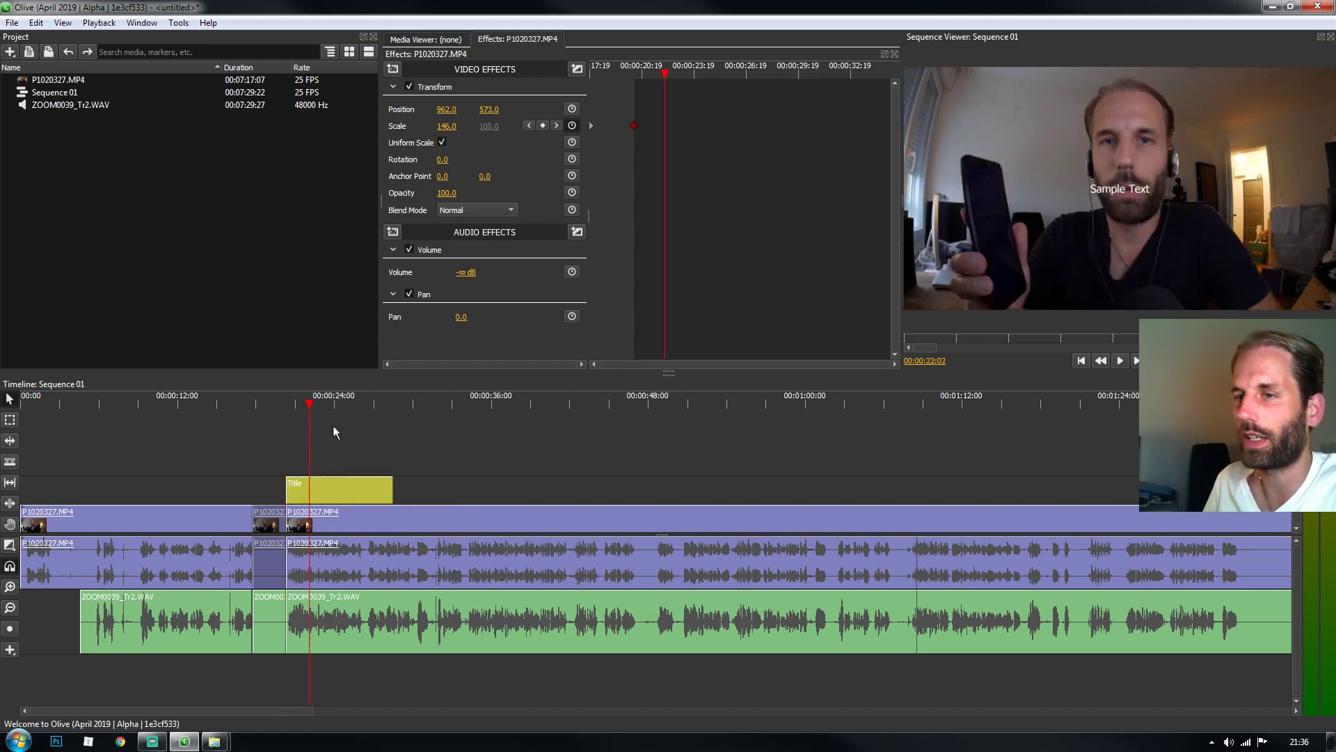
click(298, 408)
click(312, 411)
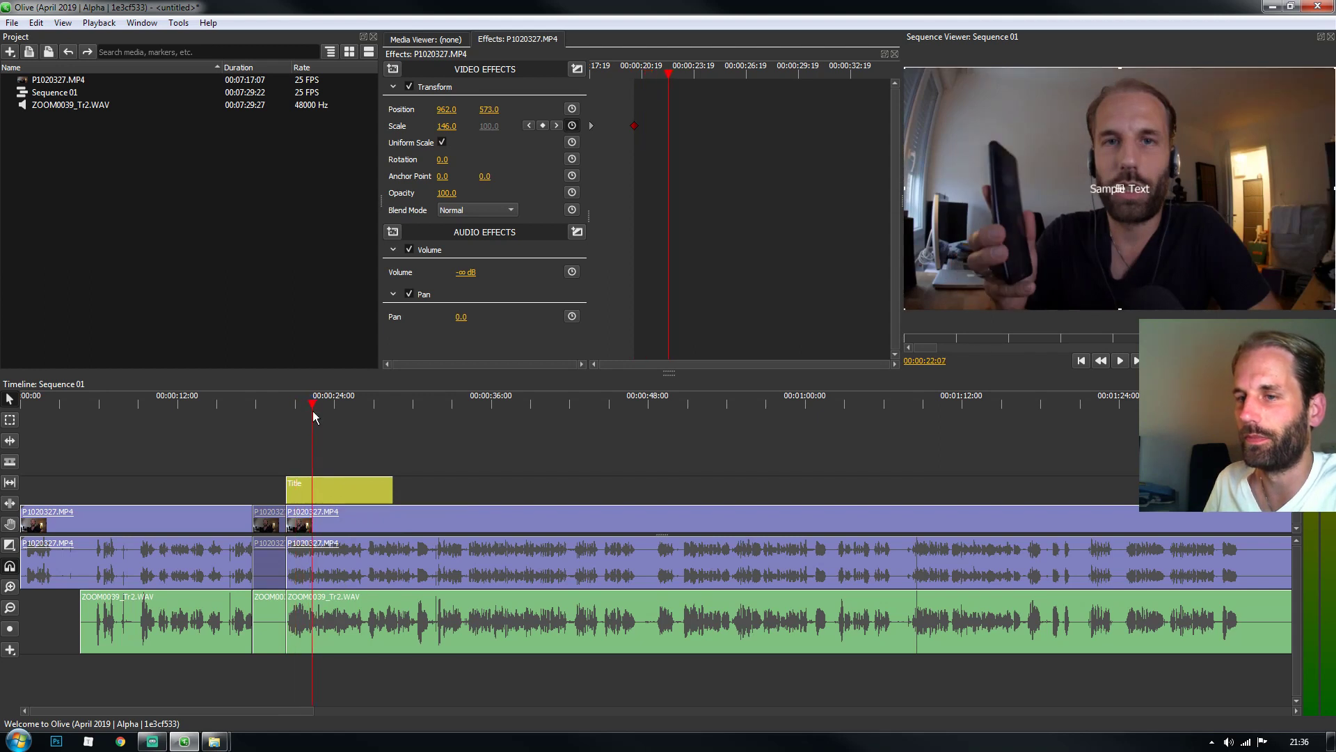
Step: Select the title clip, open its text for editing and set the font size of "Sample Text" to 93
click(336, 480)
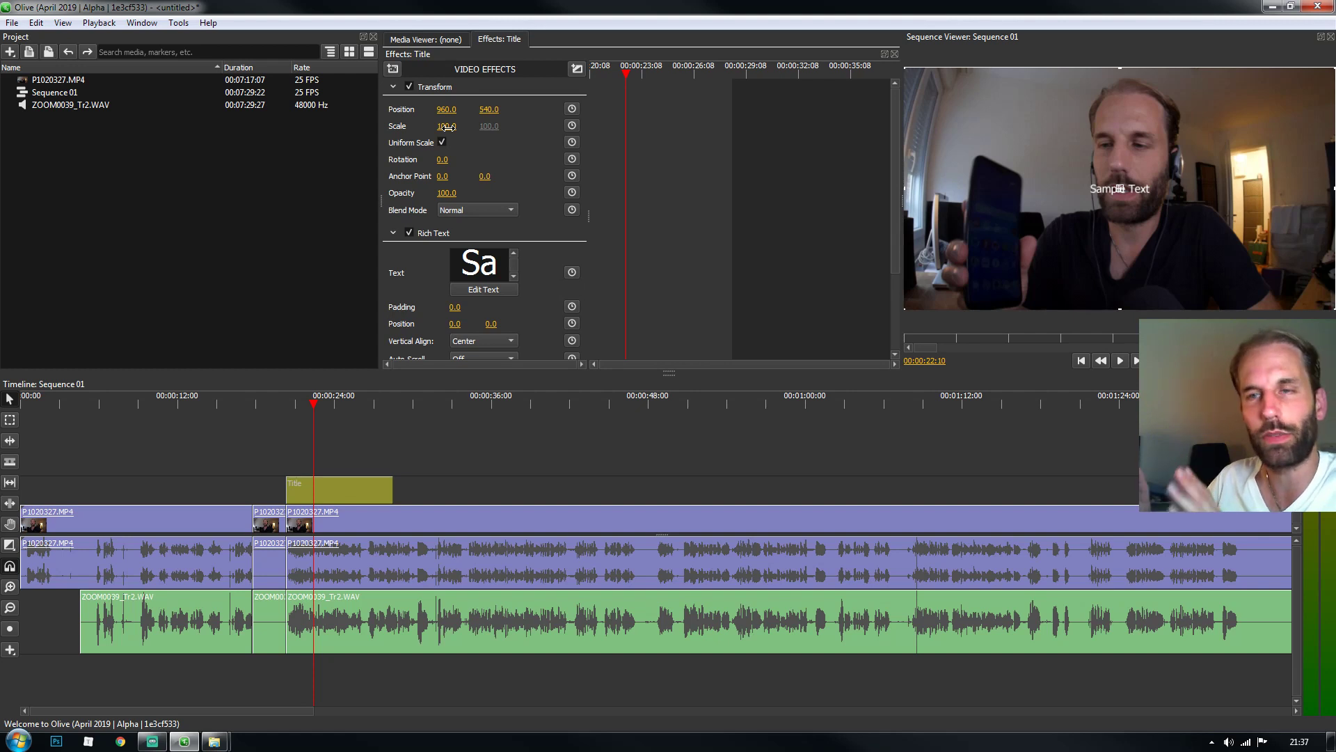
click(484, 290)
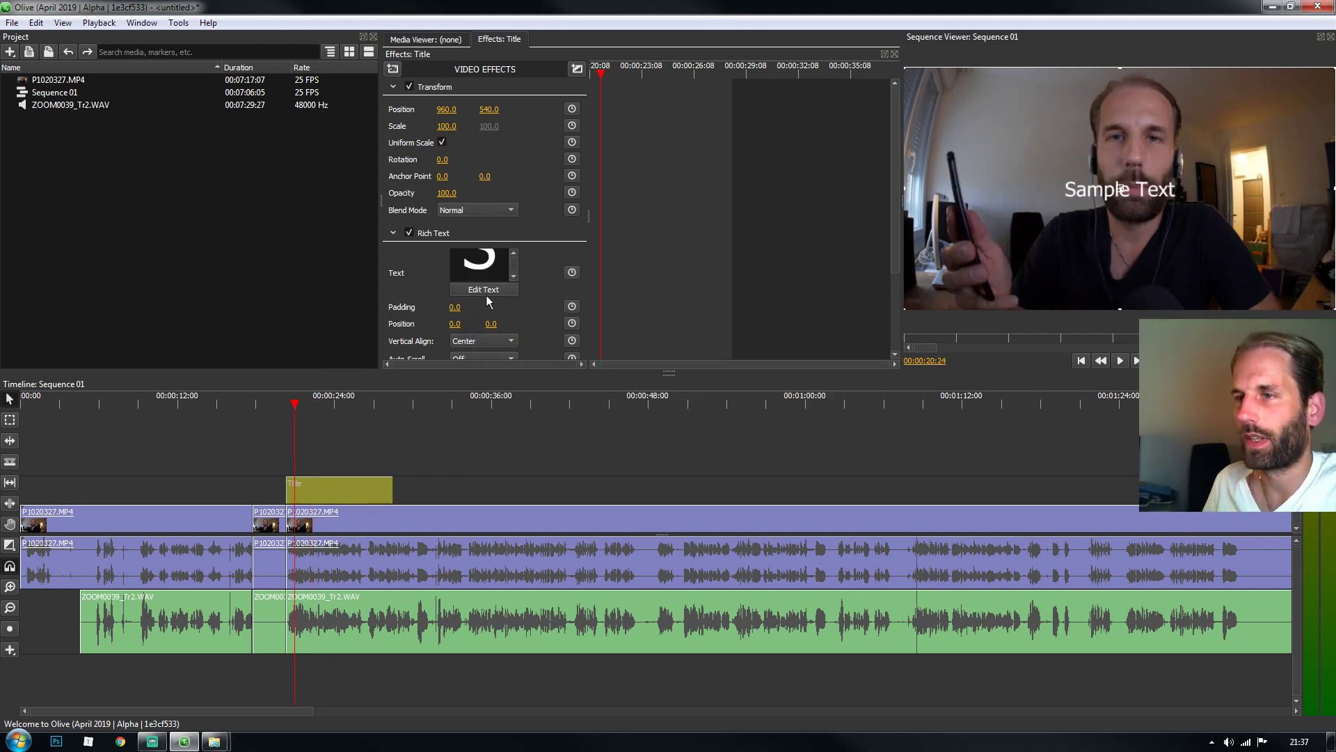
click(486, 295)
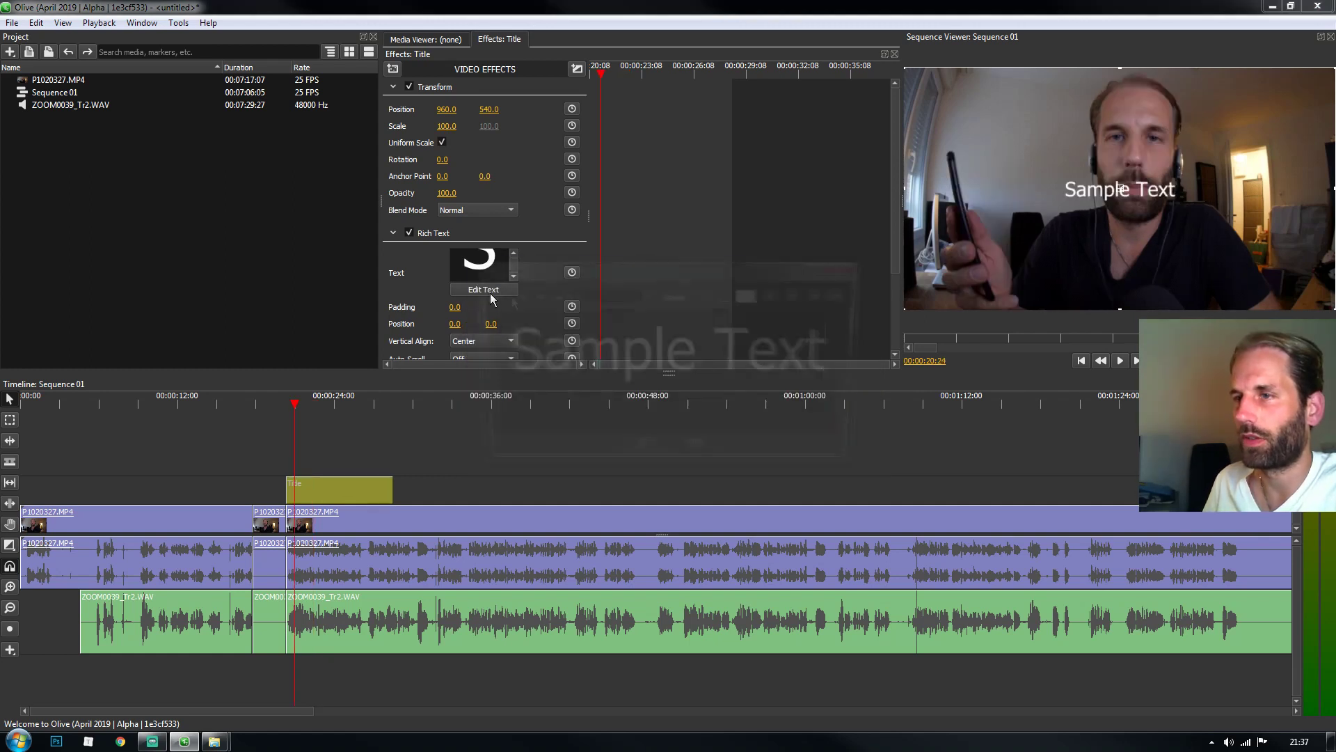
drag(837, 357, 449, 367)
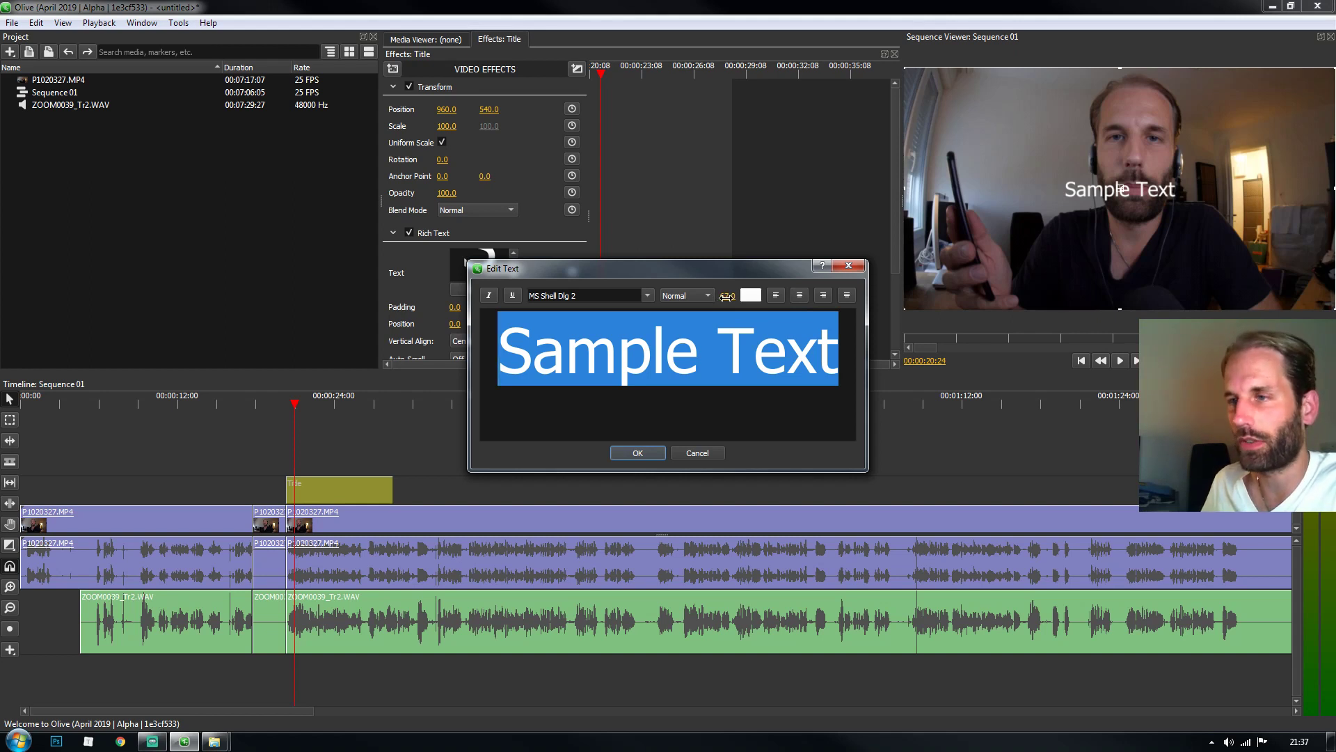
drag(727, 296, 745, 296)
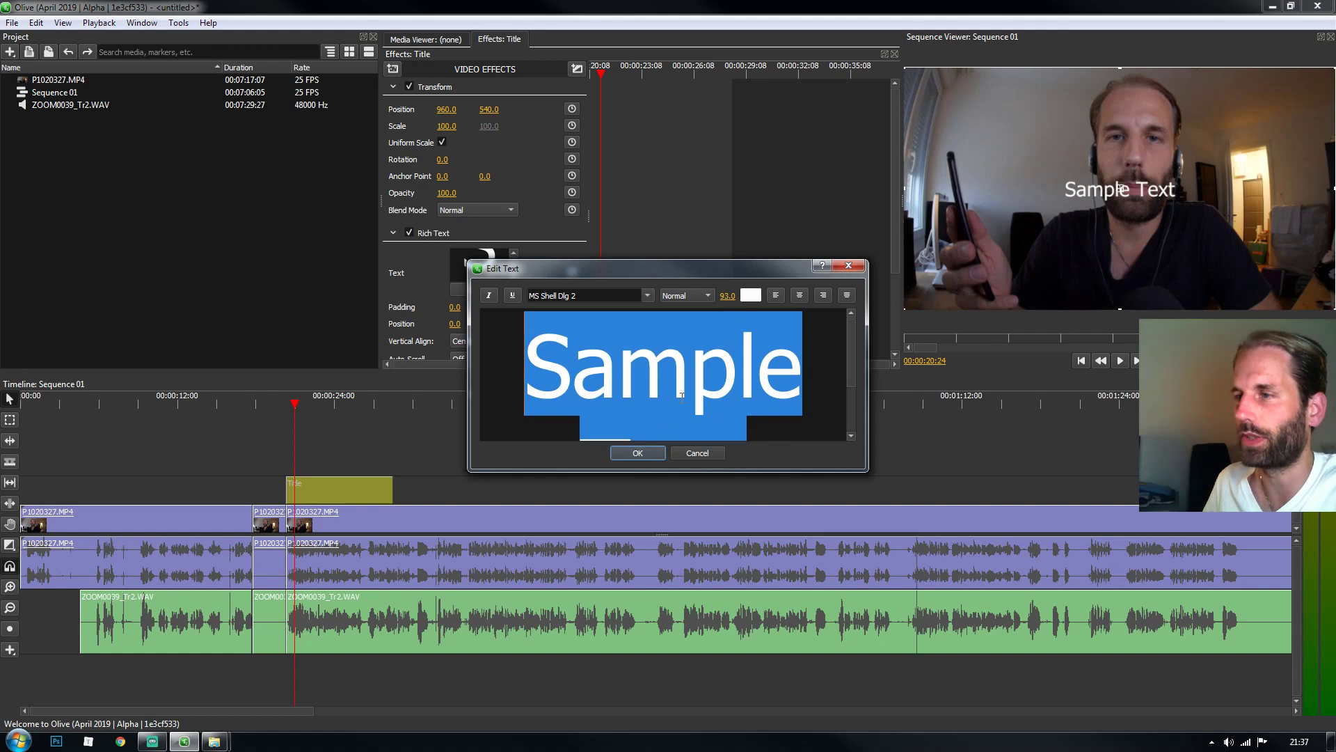
Step: Change the title text's color to light cyan and apply the text edits
click(751, 296)
drag(709, 246, 733, 238)
click(754, 490)
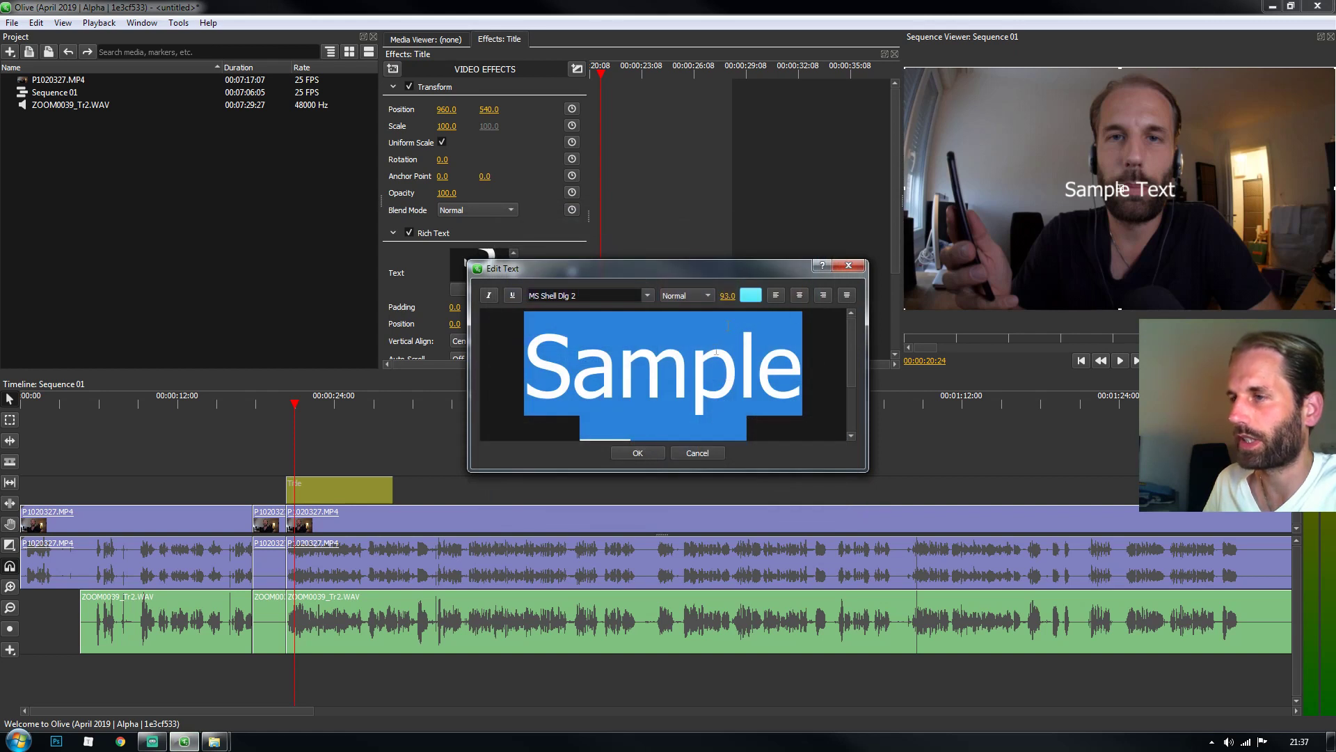
click(637, 453)
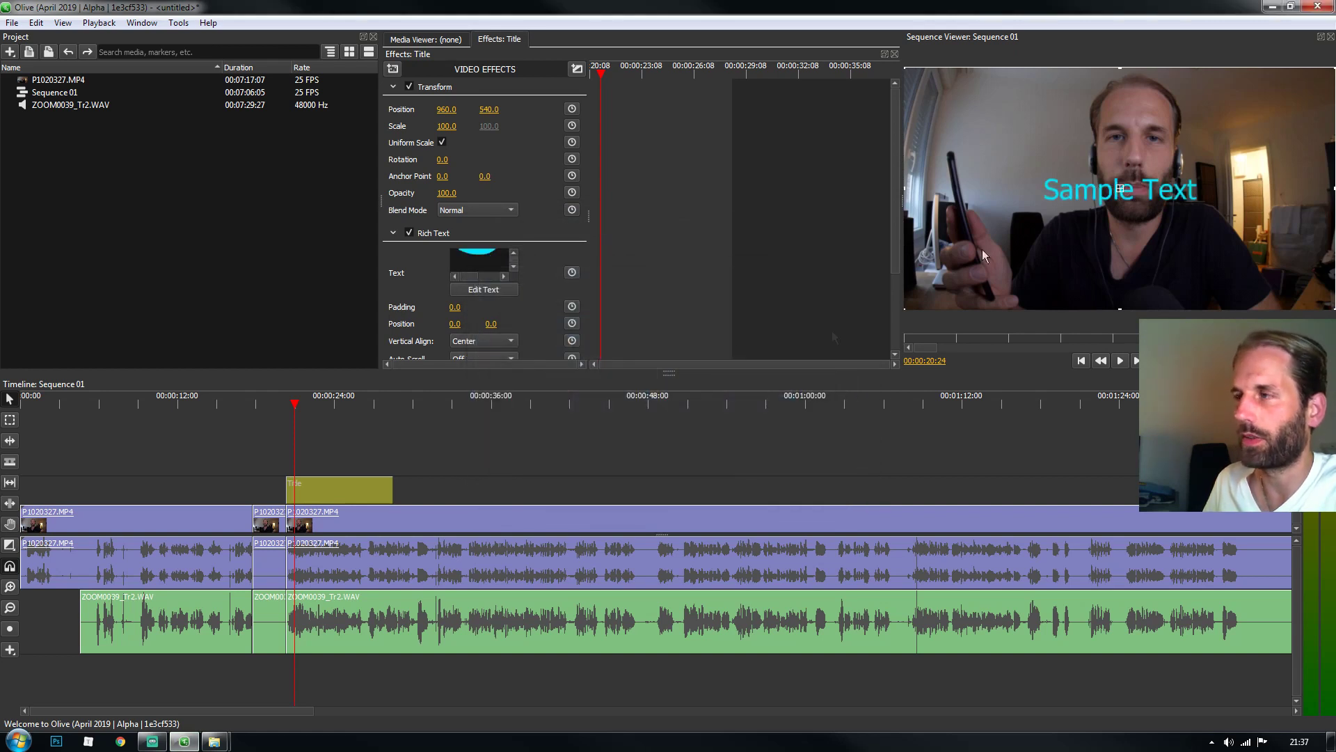
Step: Reposition the title in the lower part of the frame at 988, 942 and return the playhead to 00:00:20:08
drag(1098, 200, 1103, 291)
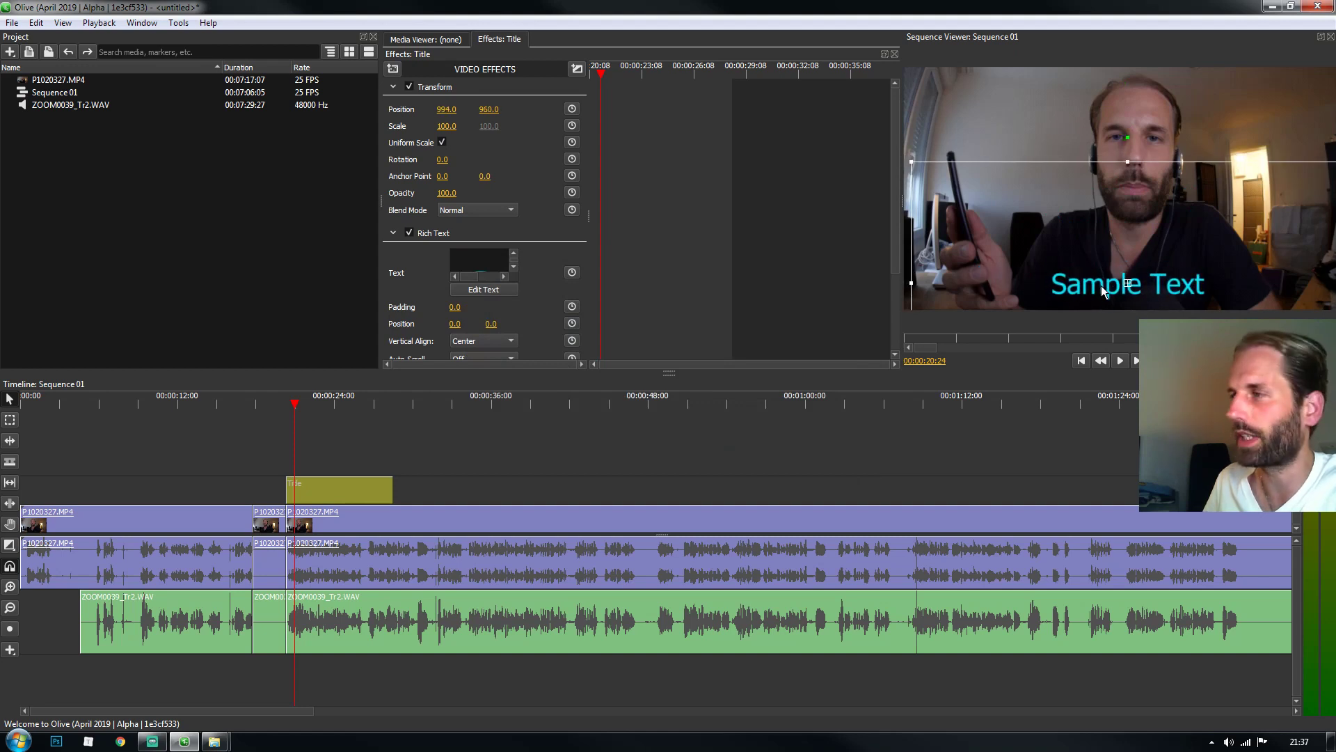
drag(1102, 290, 1102, 286)
click(287, 410)
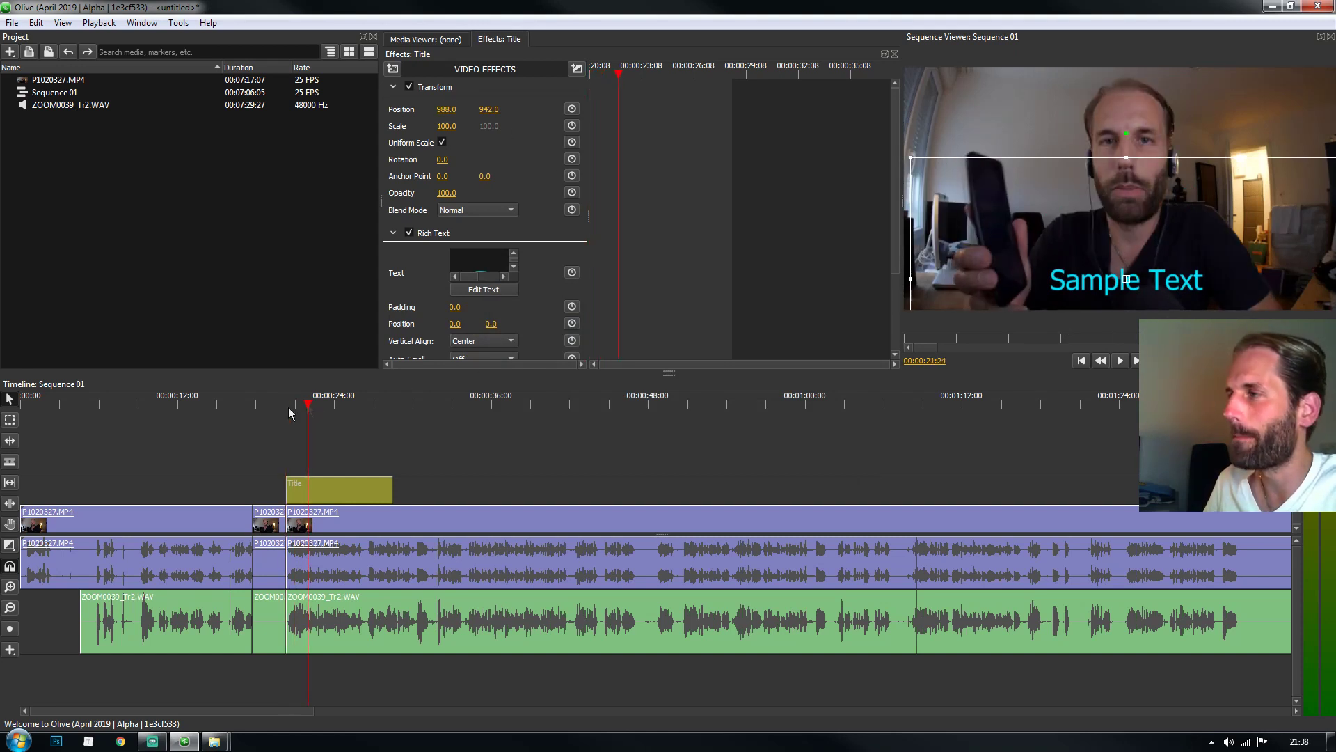
click(288, 409)
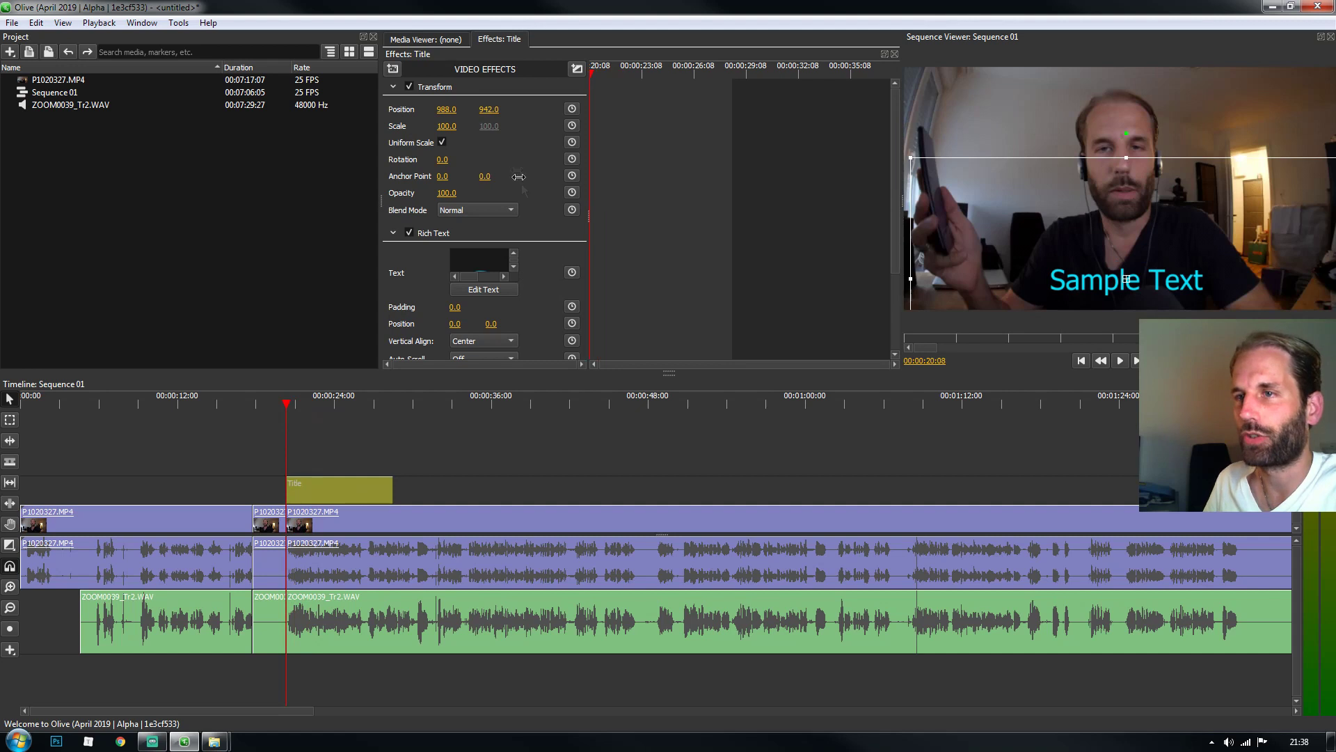
Step: Keyframe the title's scale from 100 at the clip's start to 124 at its end, and play back the growing text
click(572, 125)
drag(311, 416, 394, 412)
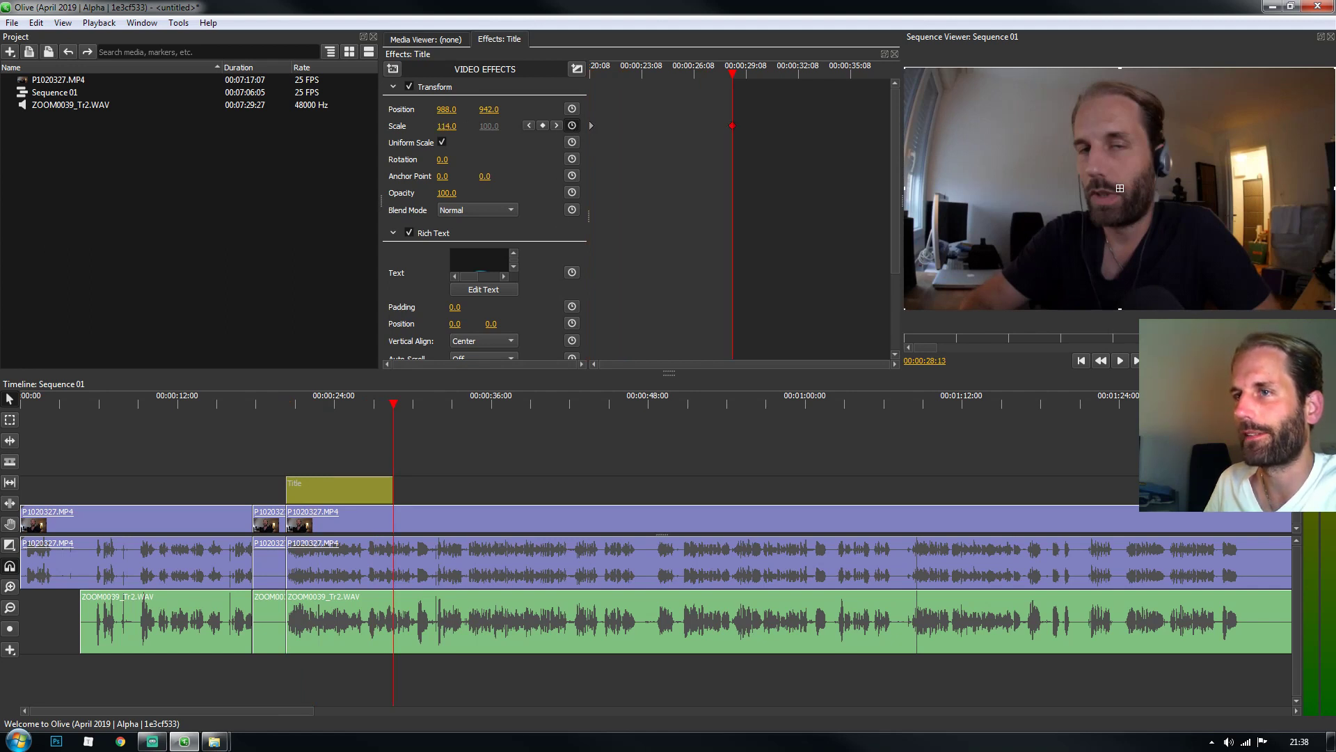
click(296, 408)
key(space)
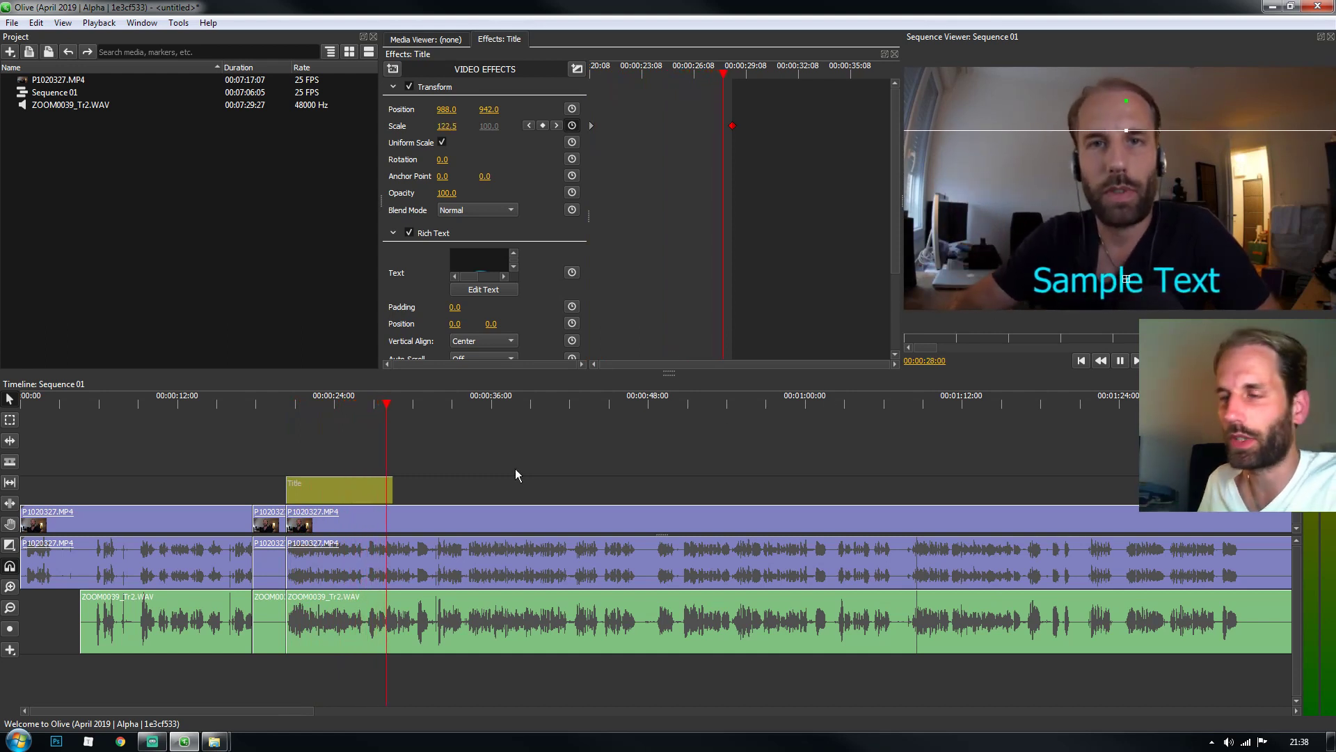
key(space)
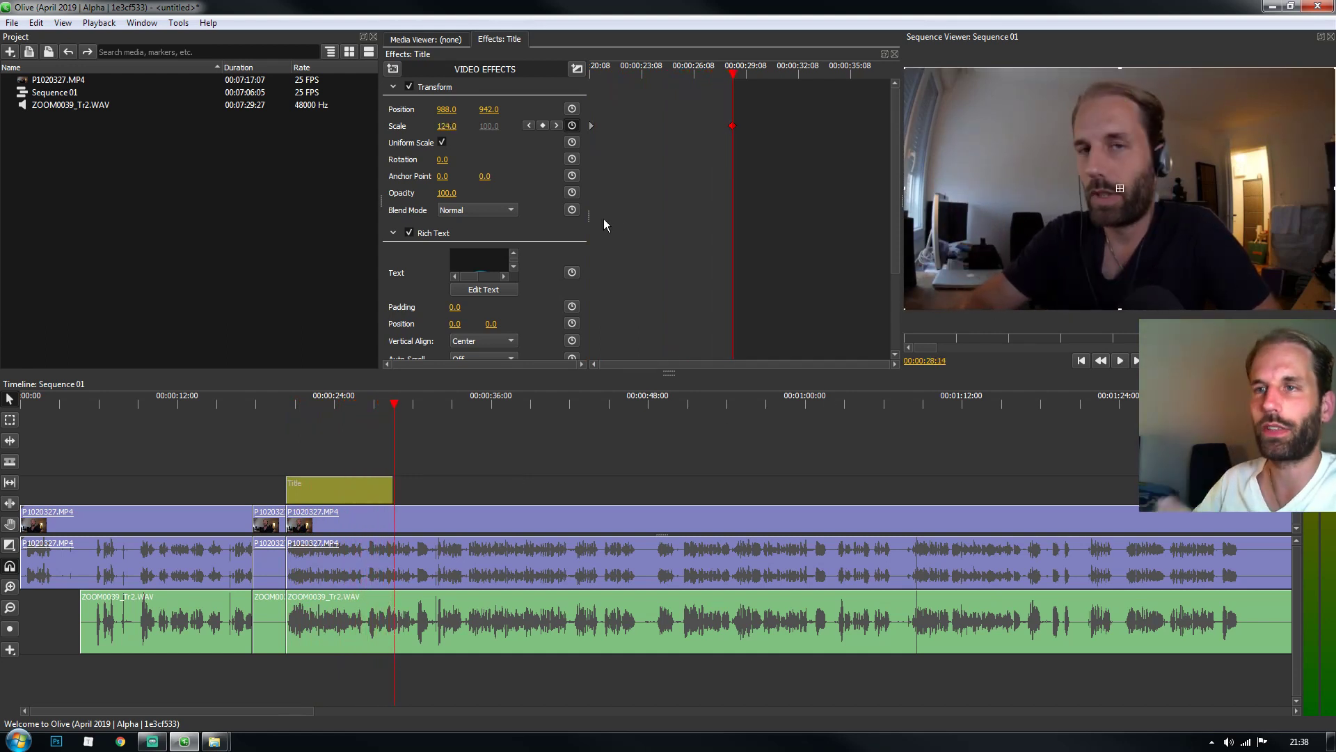
Step: Keyframe the title's rotation from 0 at 00:00:20:08 to 10 at the clip's end, and play back the animation
drag(348, 402, 284, 405)
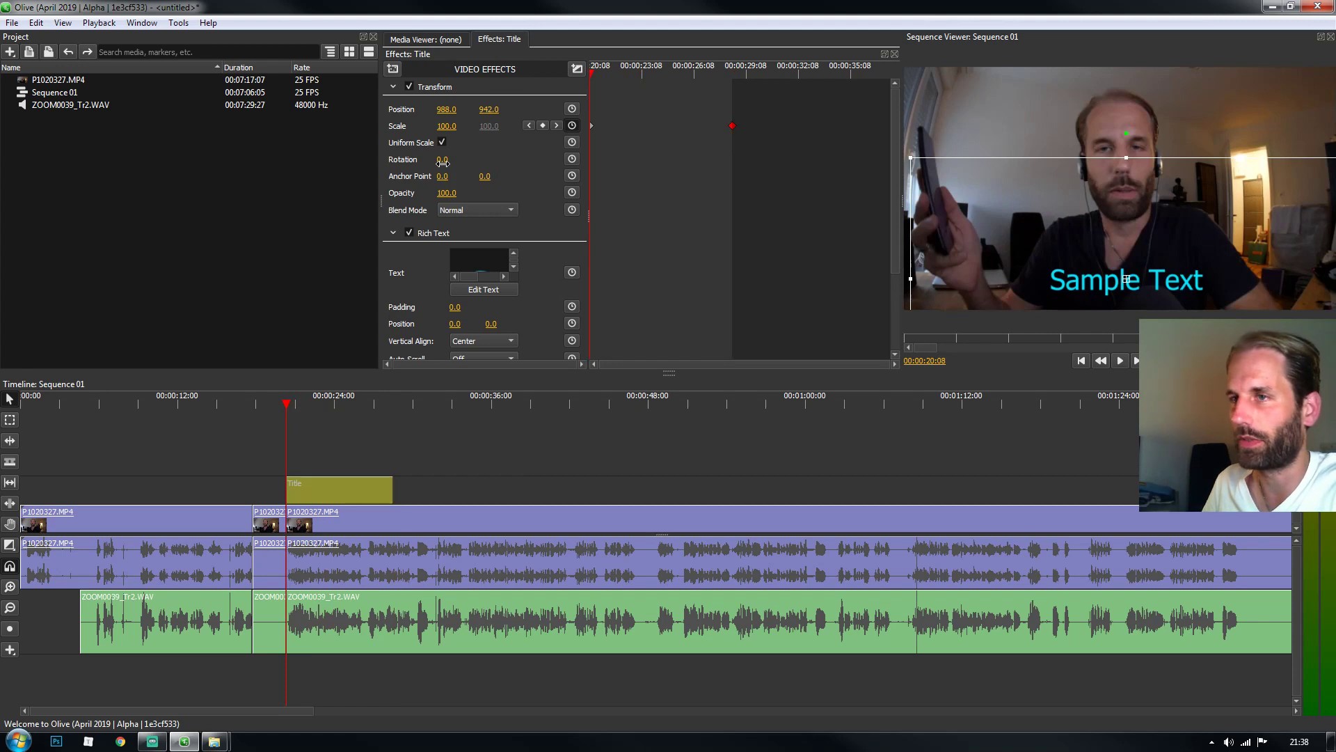
click(573, 159)
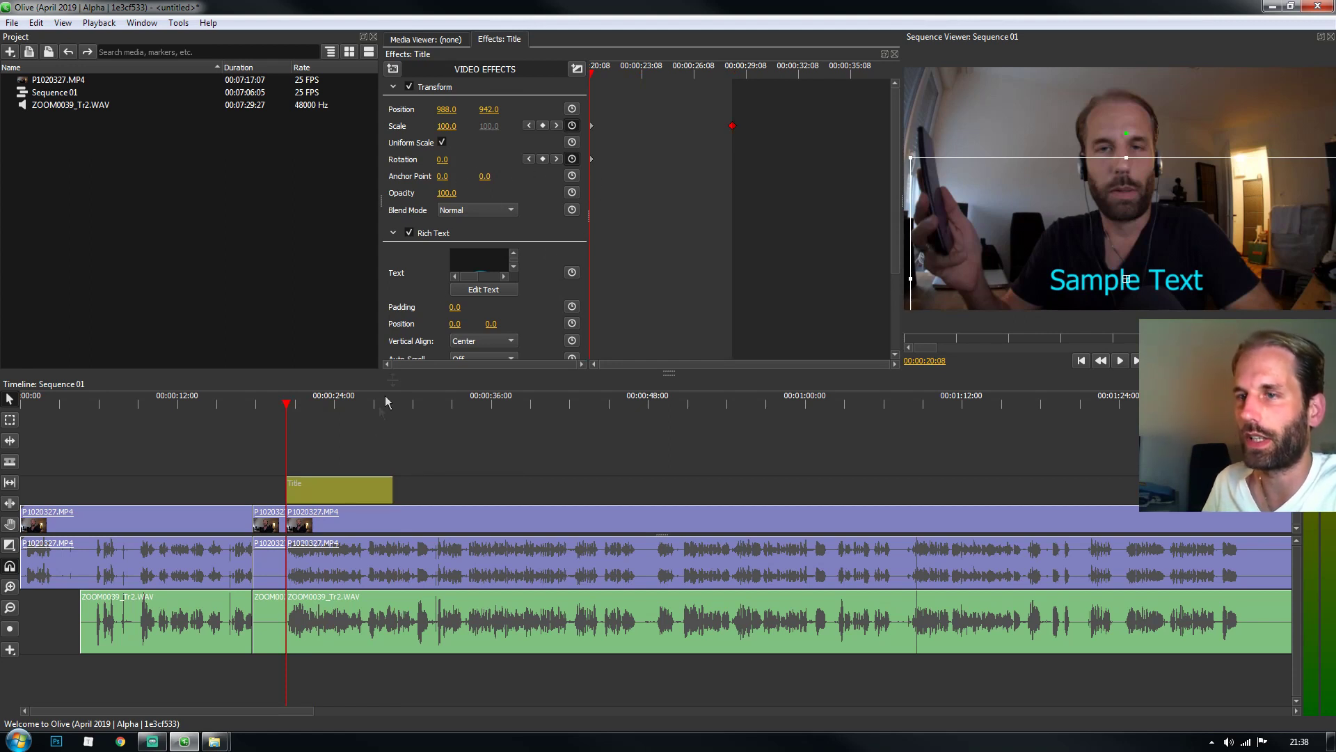
drag(349, 408, 393, 405)
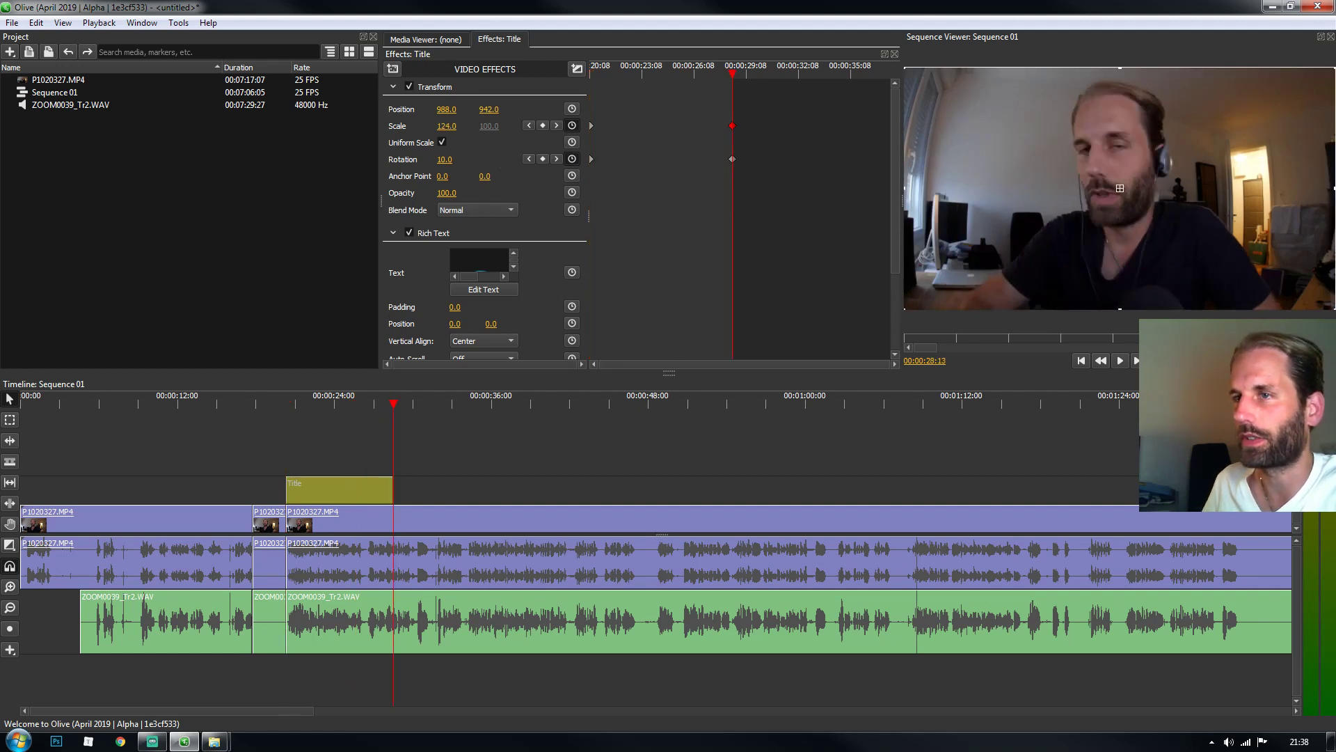
click(286, 410)
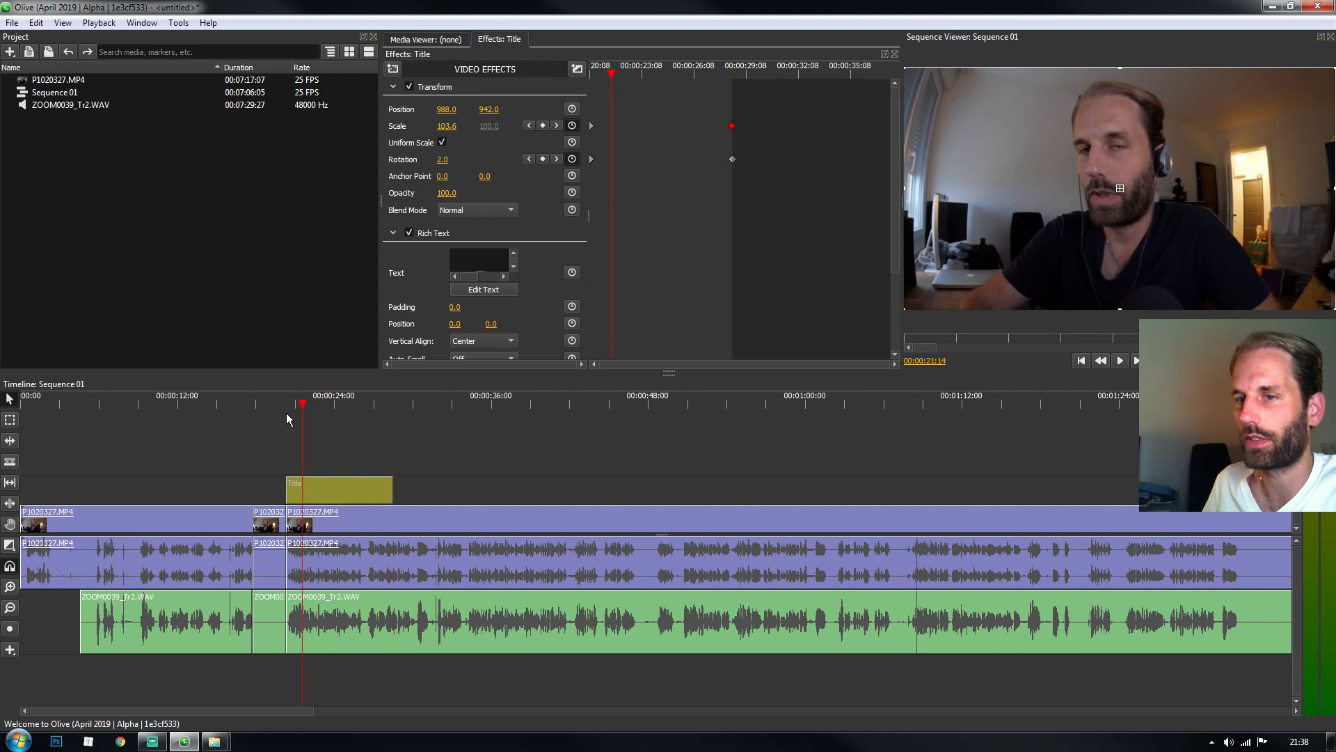
key(space)
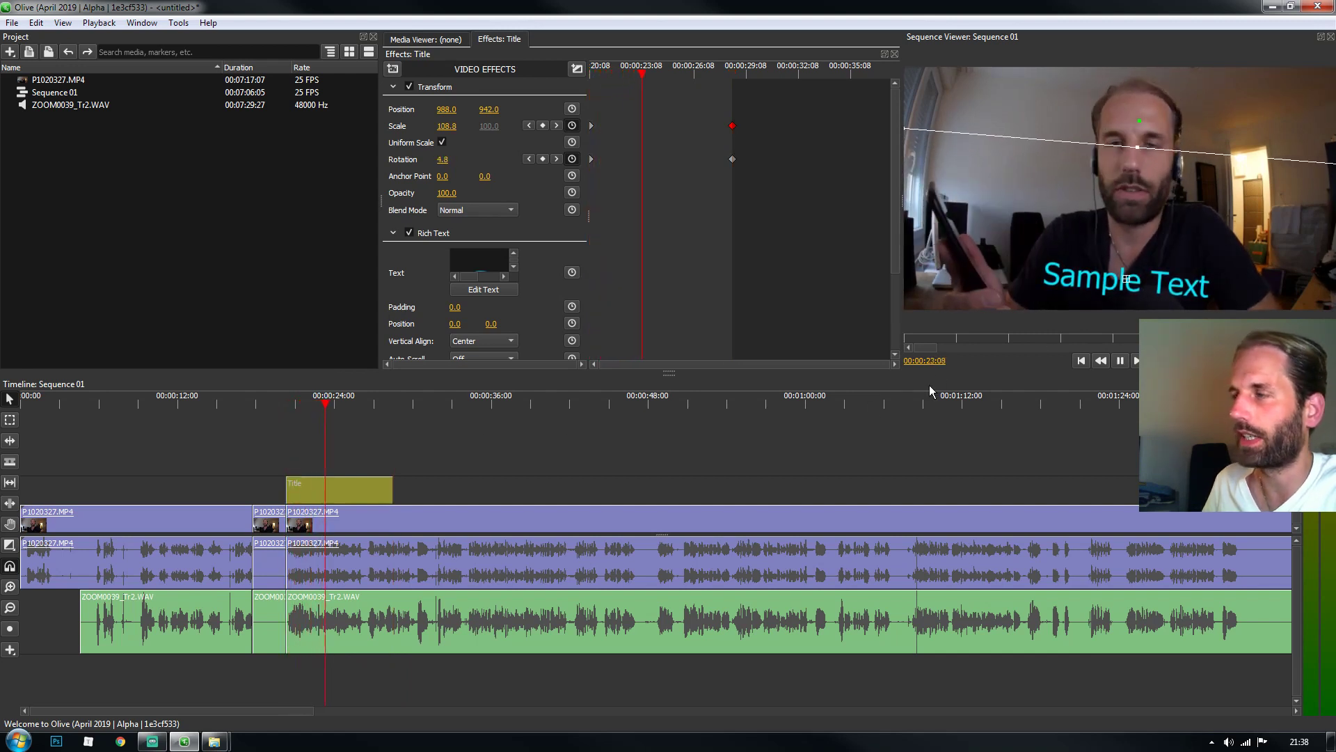
key(space)
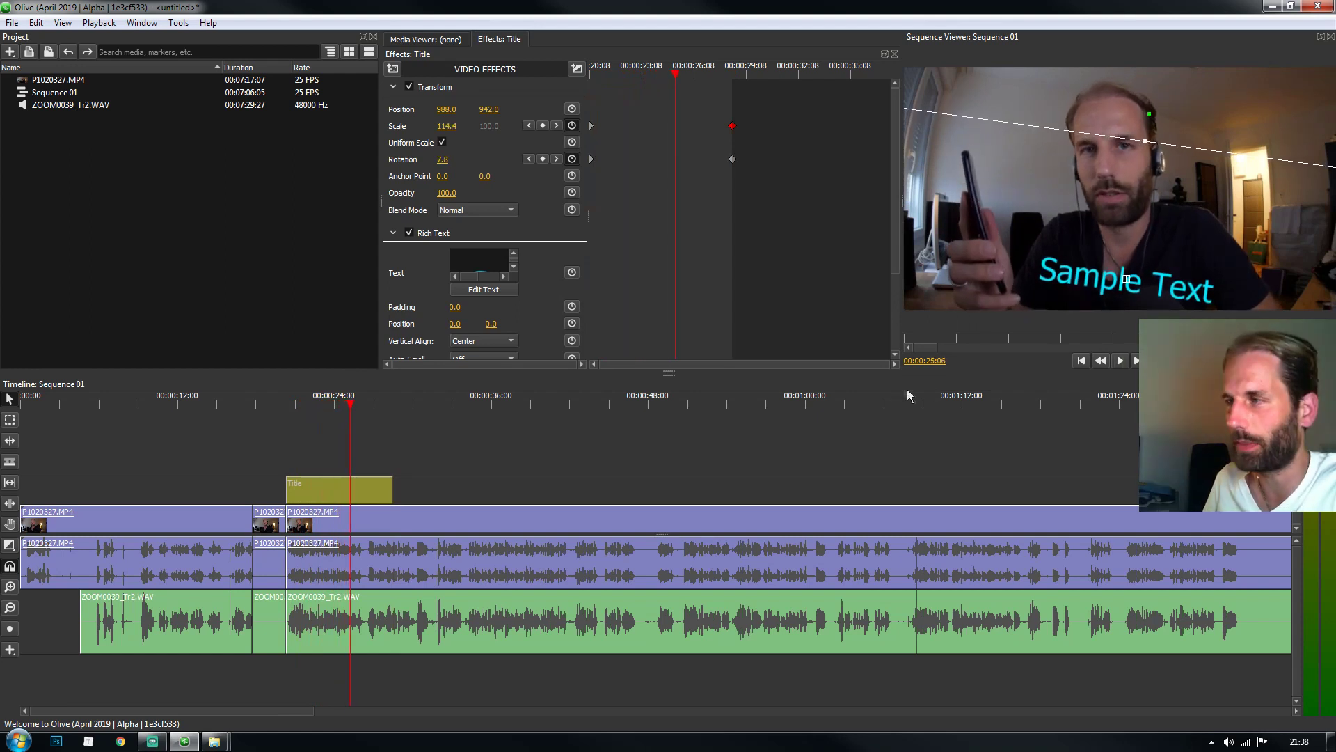
click(335, 426)
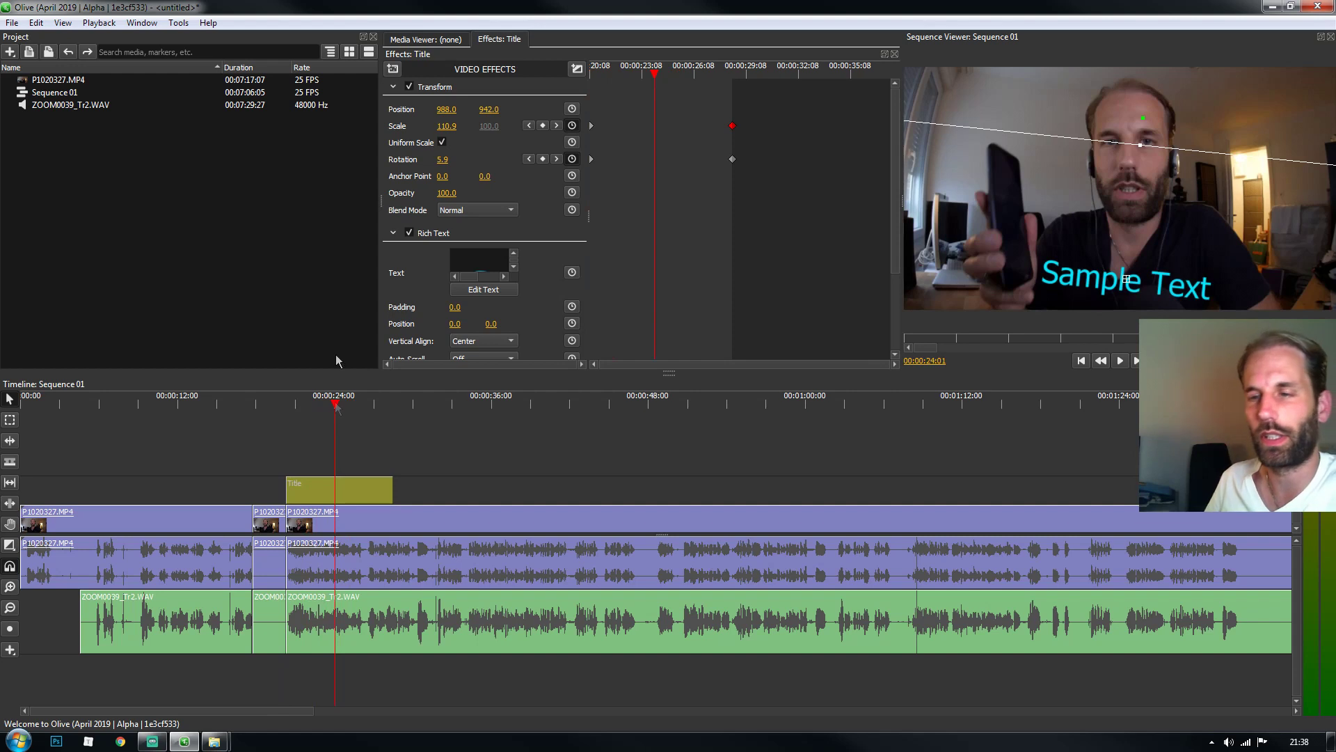
drag(456, 408, 541, 408)
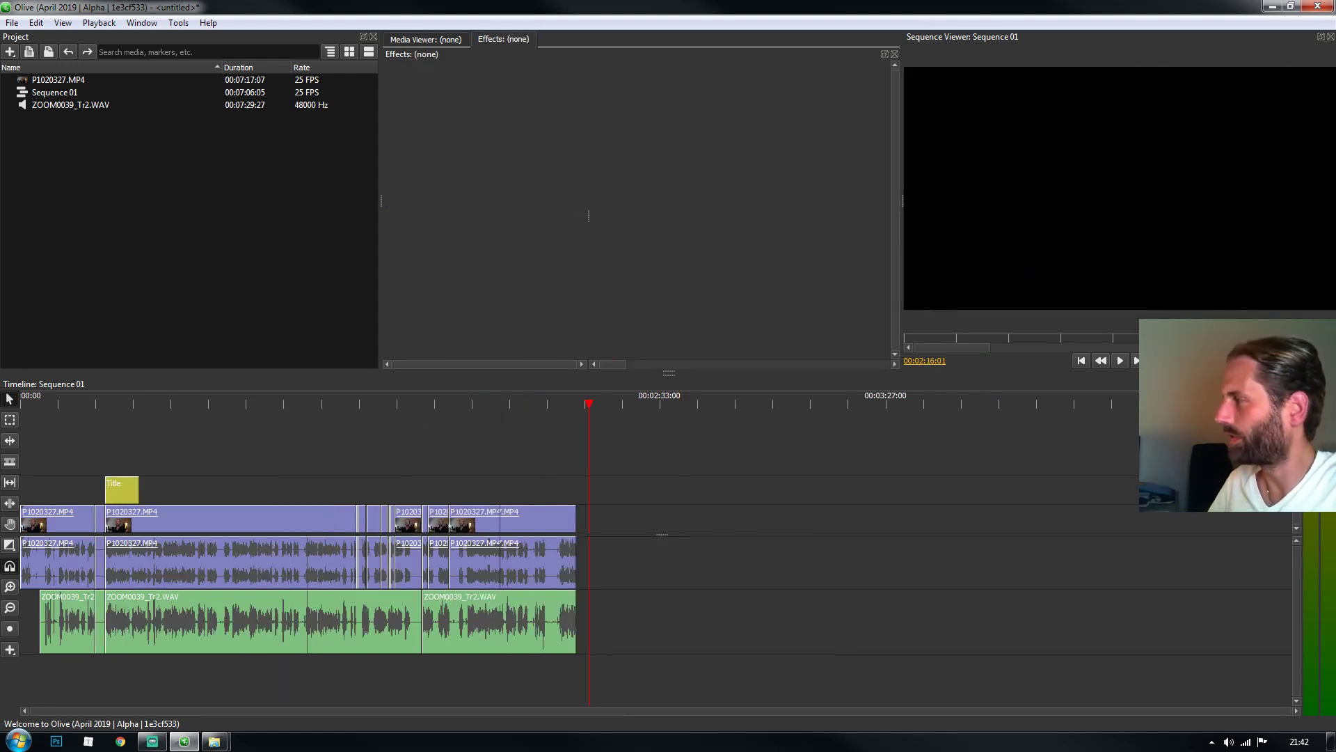
Step: Add ES_Wonderful (Instrumental Version) - Cacti.mp3 from the economie de batterie portable folder beneath the voice audio from the sequence start, with volume -15.0 dB
mouse_move(214, 741)
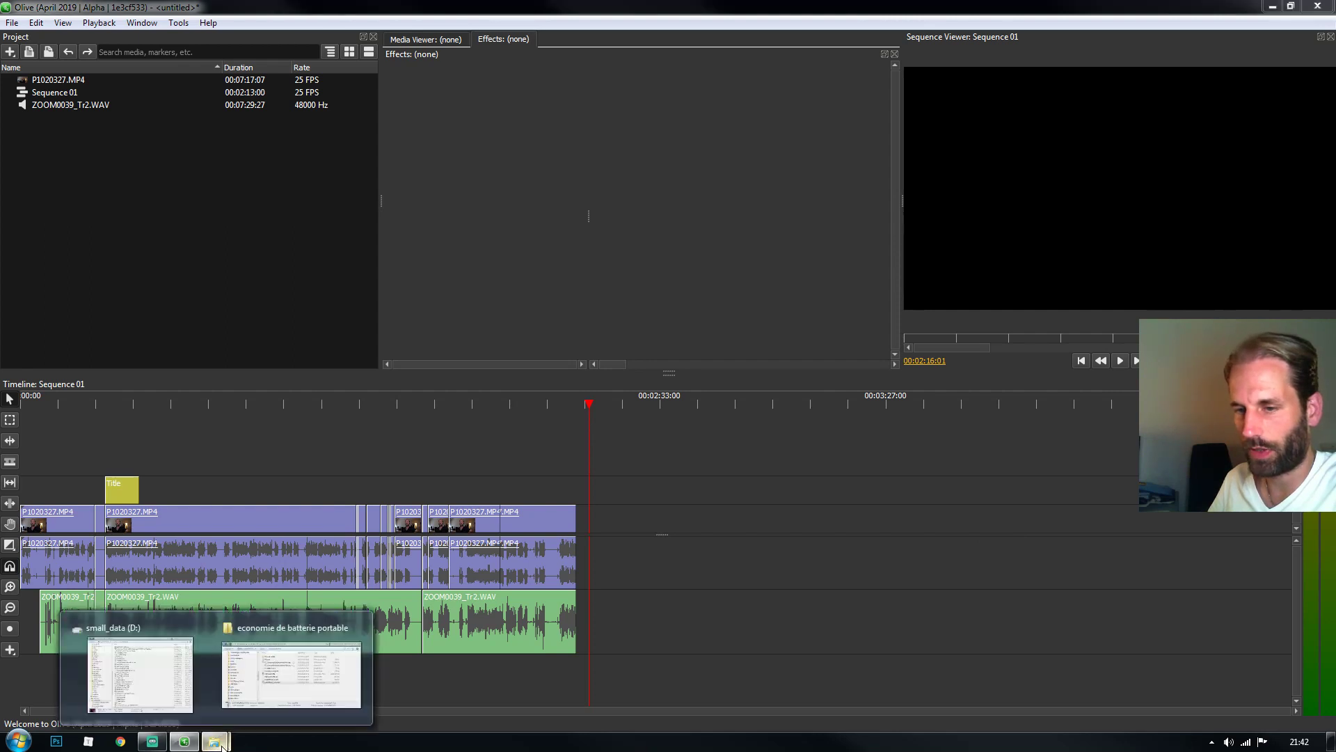
click(292, 691)
drag(959, 266, 959, 229)
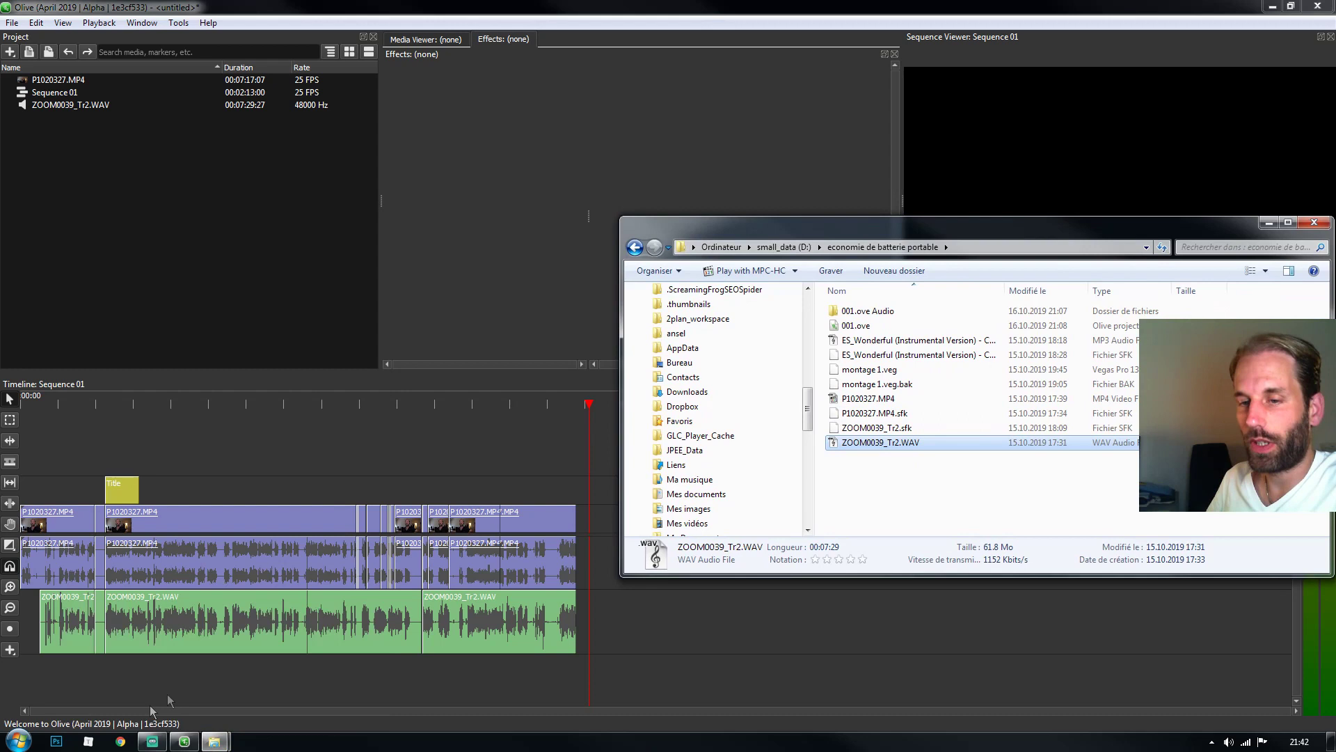
click(907, 495)
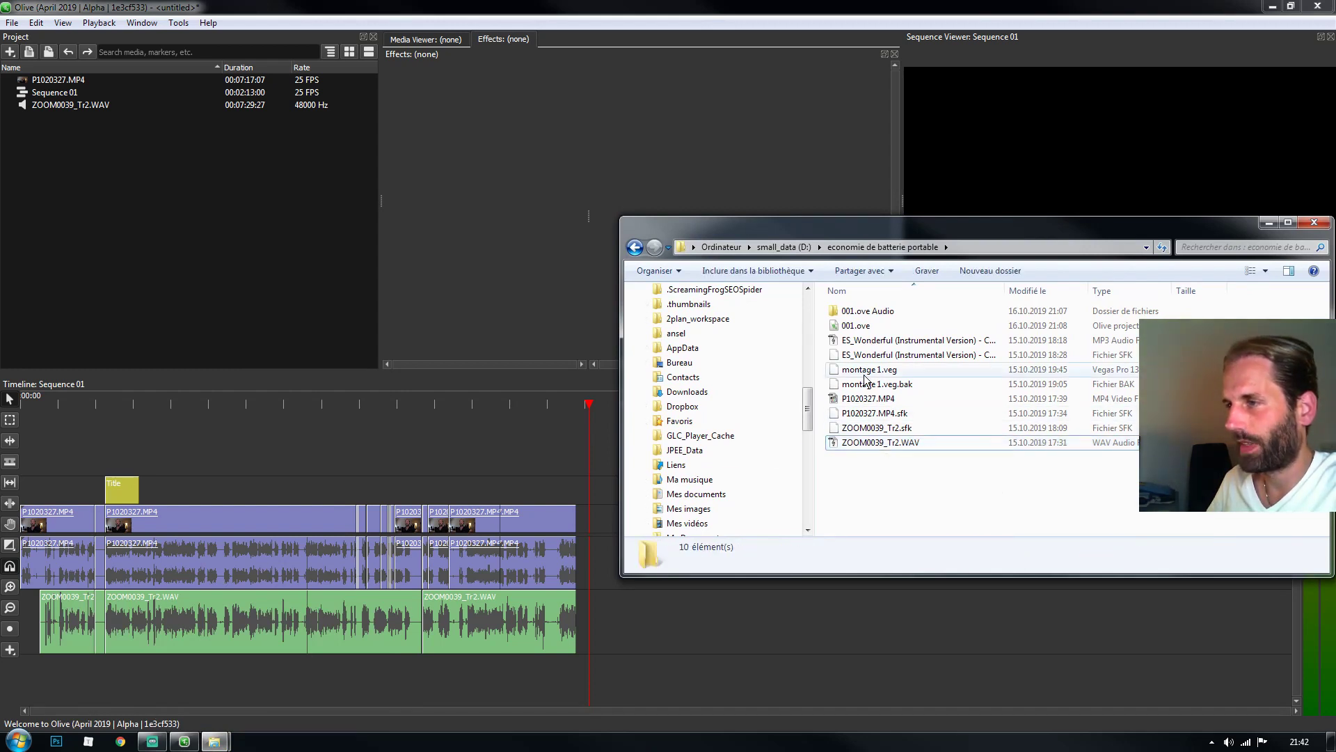
drag(870, 341, 31, 691)
click(215, 673)
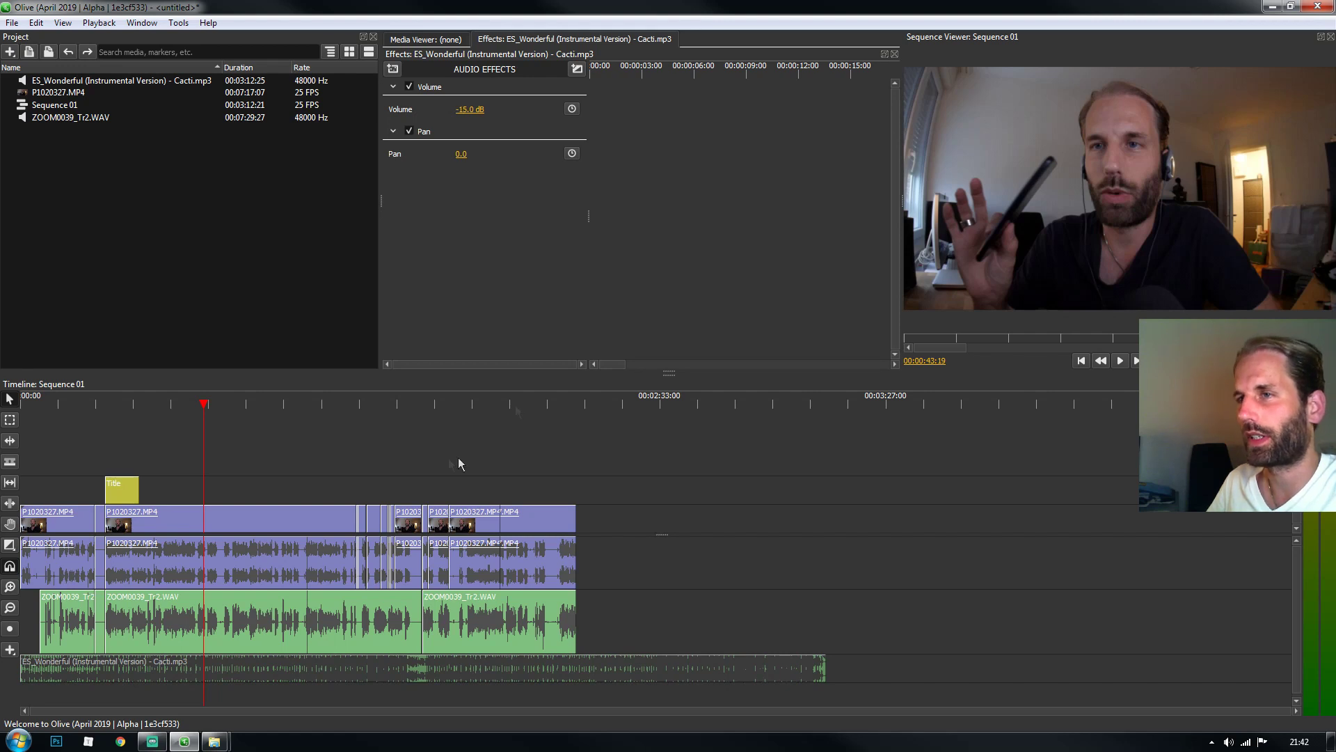
Step: Play the sequence from the title clip and from the beginning to check the music level against the voice
click(108, 407)
key(space)
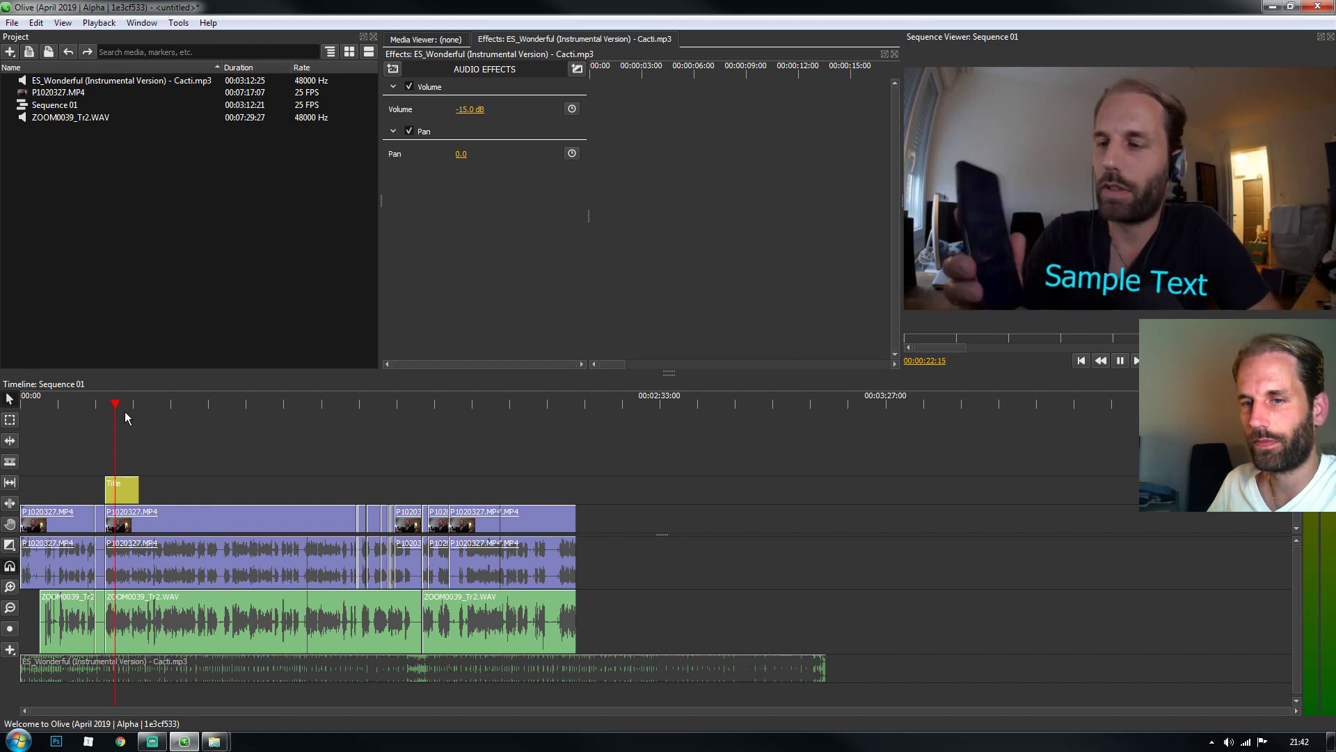
key(space)
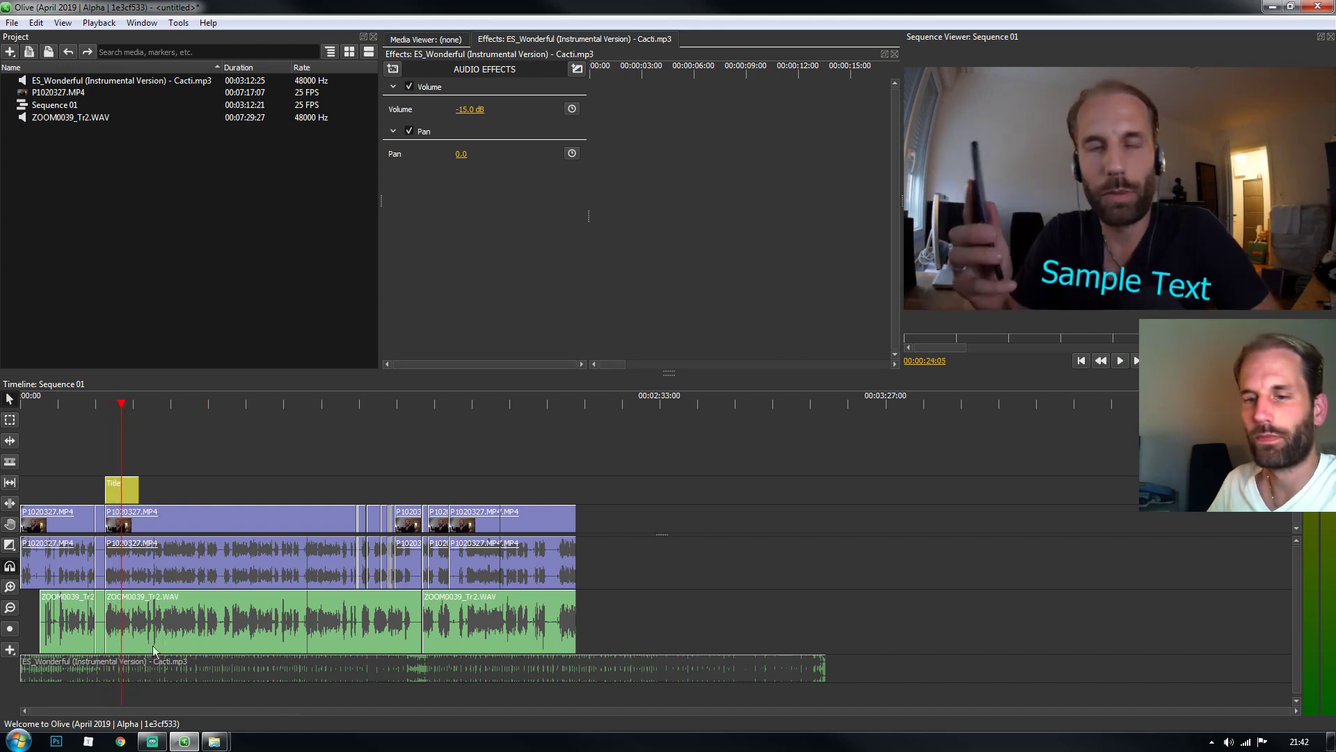
click(31, 406)
key(space)
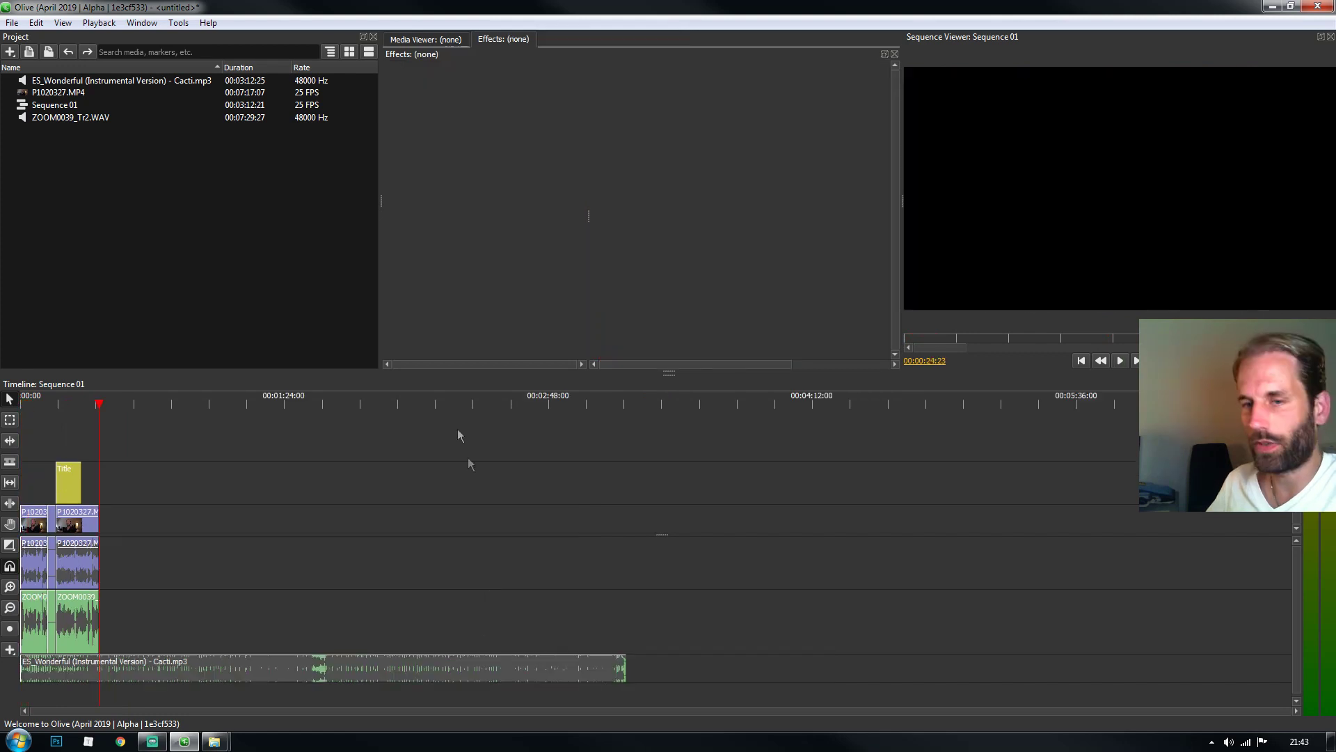
Step: Place OUTRO PYTAGUS TV MASTER.mp4 from the file explorer directly after the last talking clip, and review the transition into it
click(214, 741)
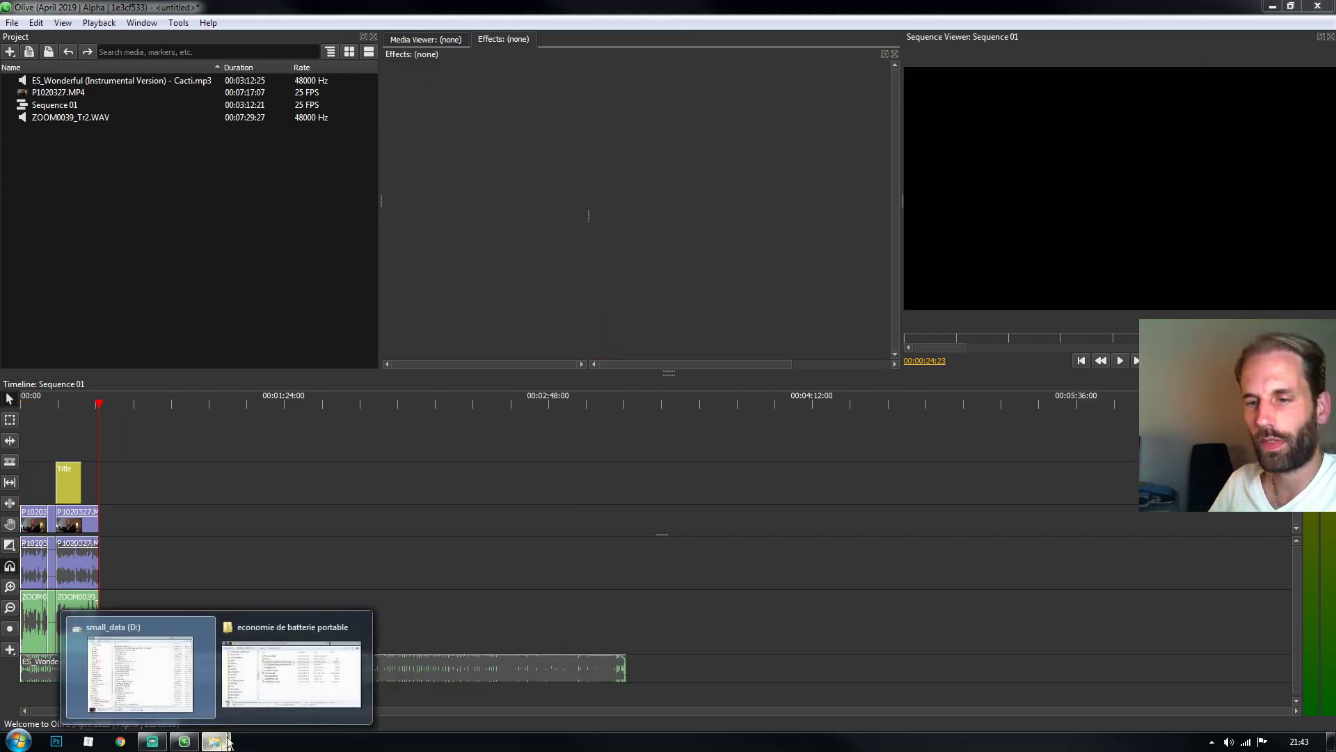
click(283, 670)
drag(850, 452, 136, 517)
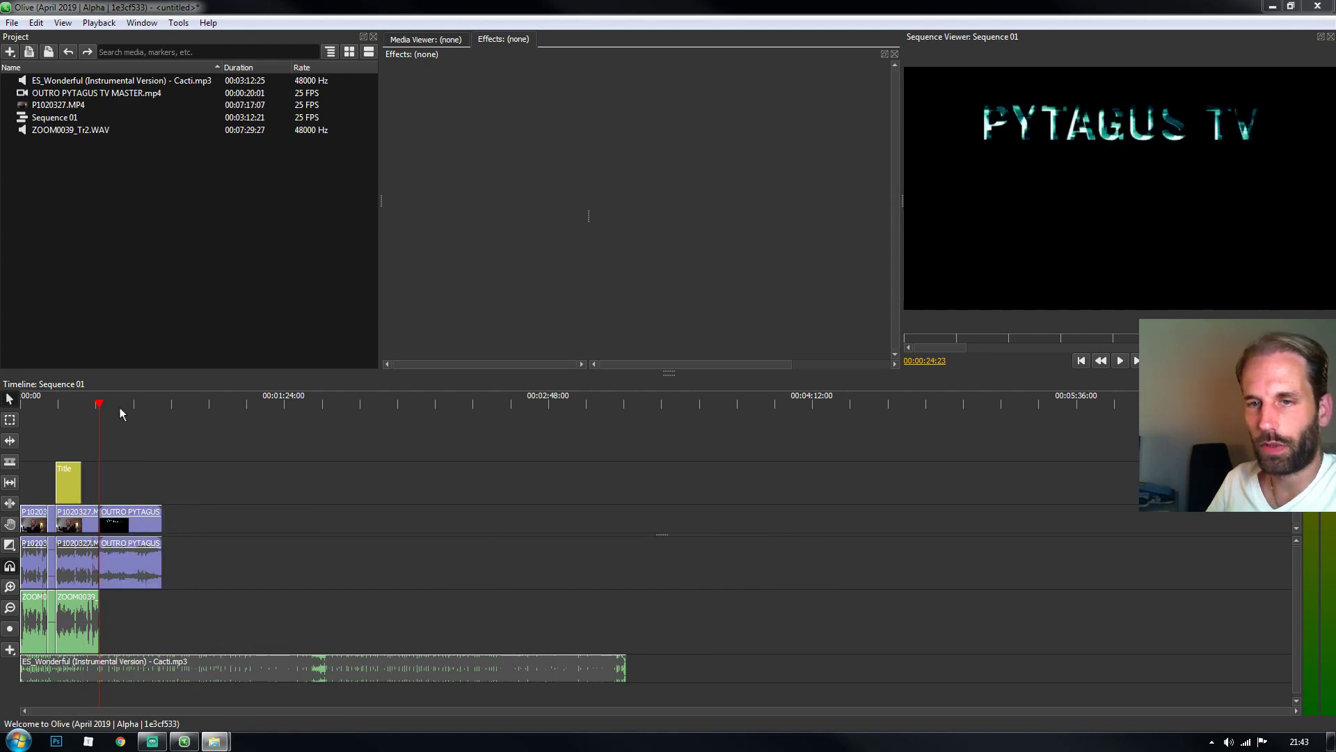
click(112, 412)
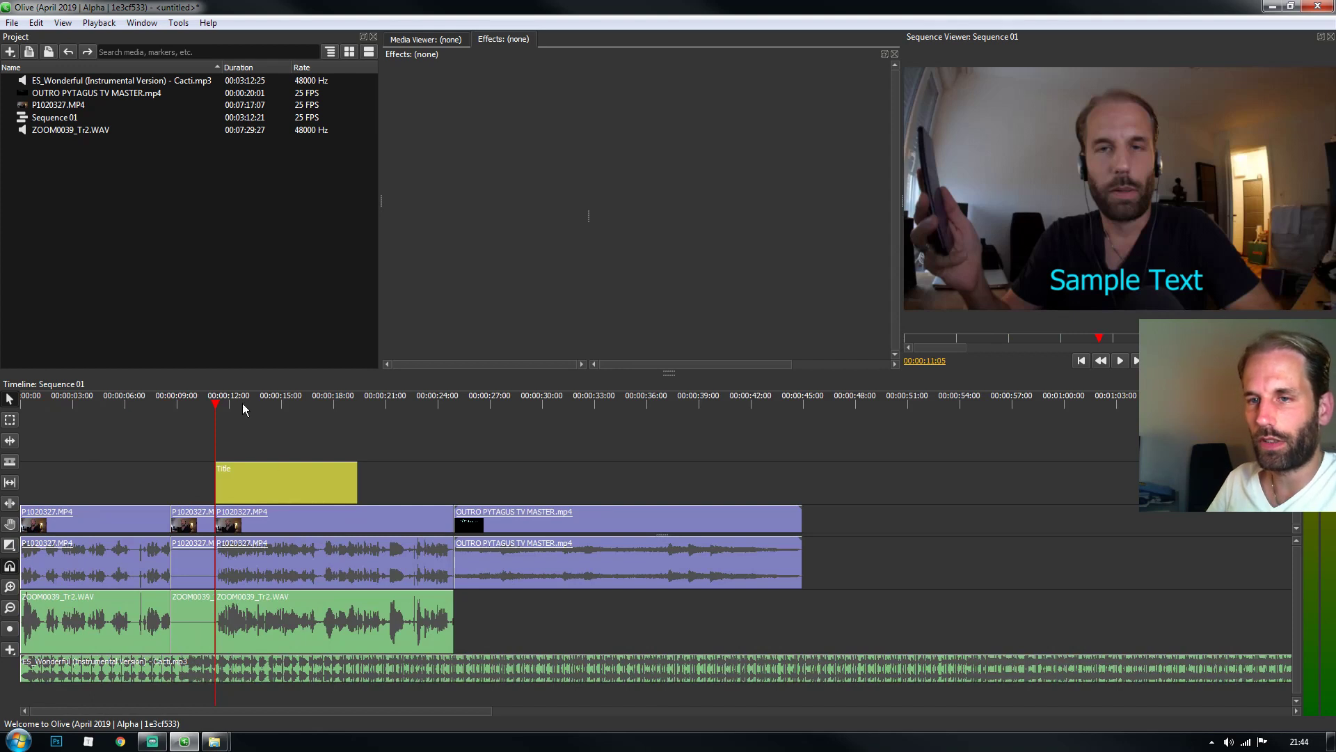
drag(244, 409, 806, 413)
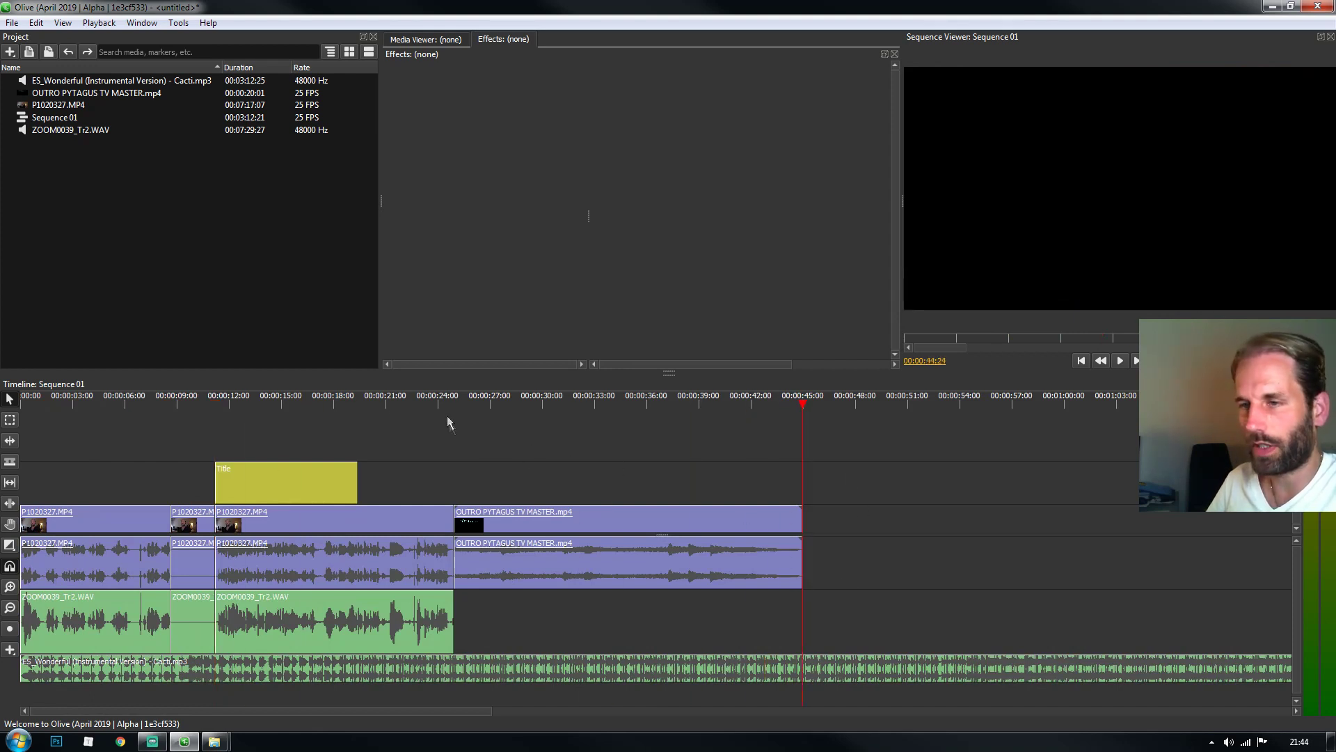
drag(433, 404, 402, 409)
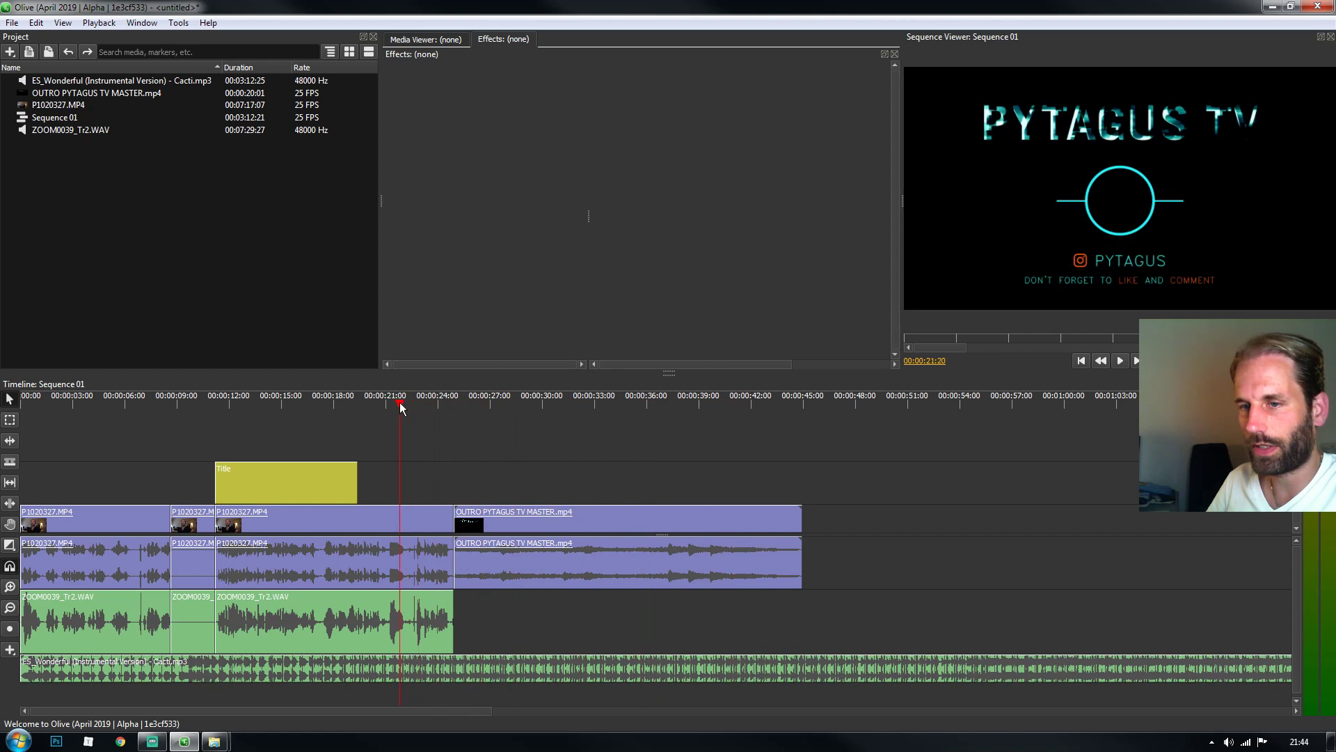
key(space)
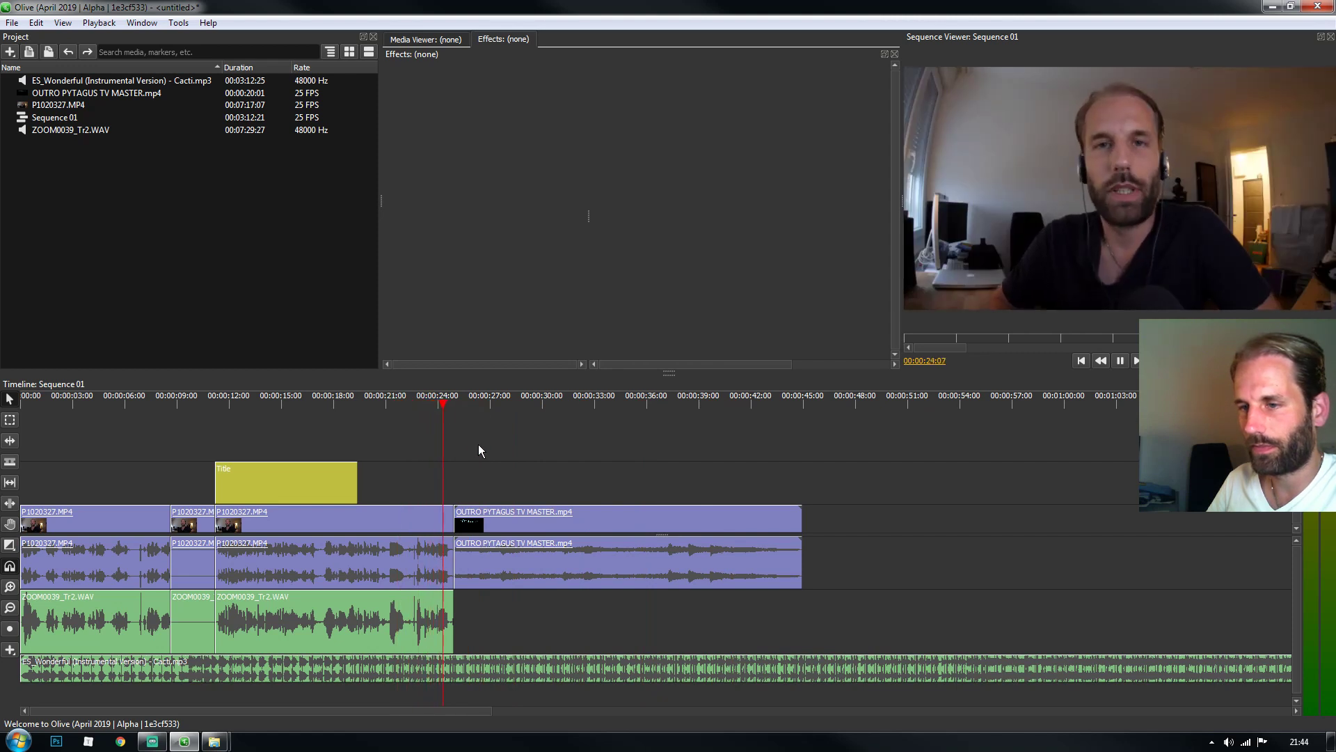
Step: Add the default transition to the last P1020327.MP4 clip, and play through its closing fade into the outro
click(430, 406)
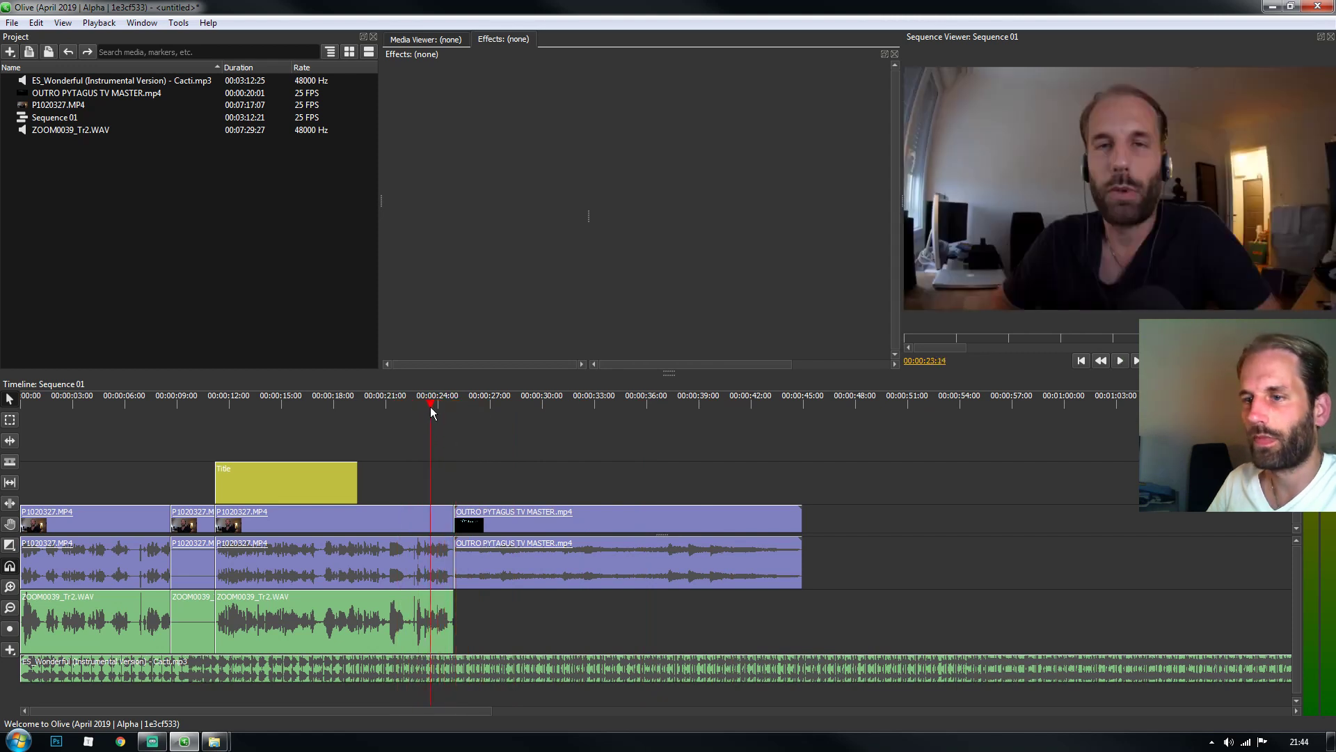
right_click(415, 516)
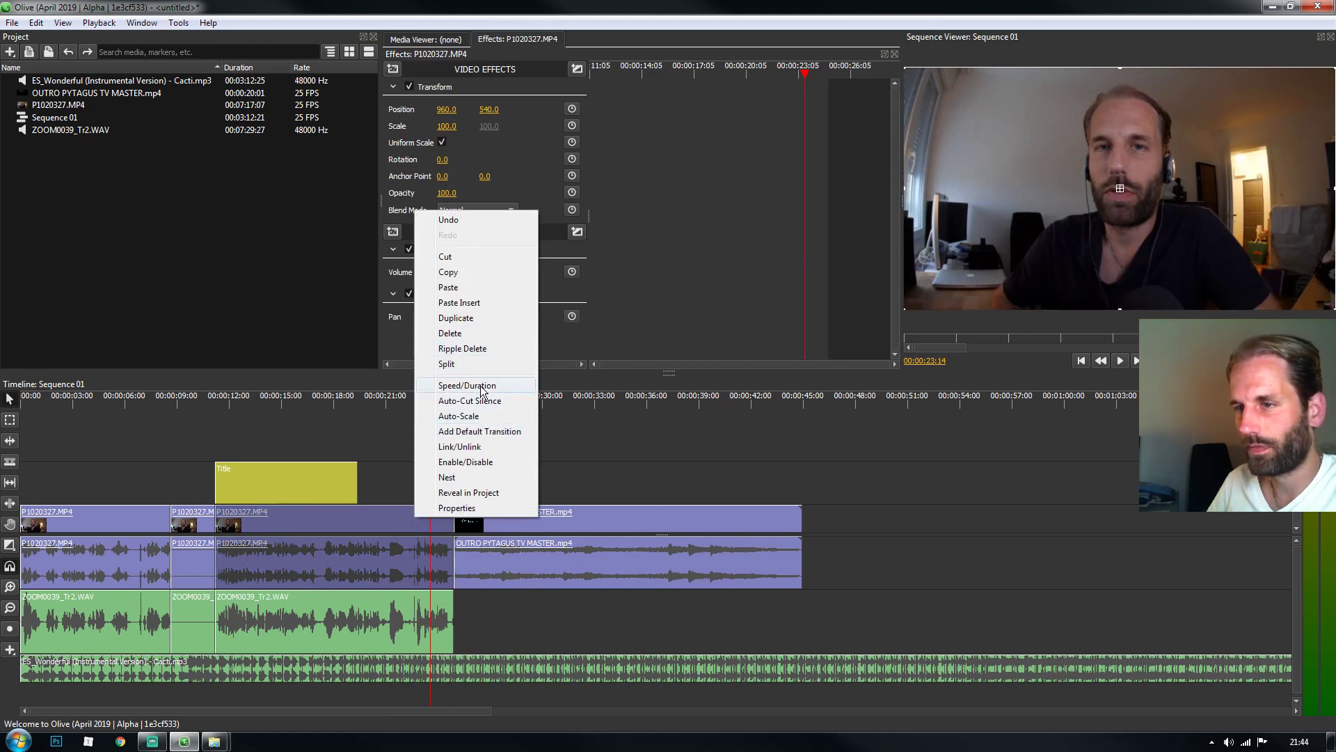
click(480, 431)
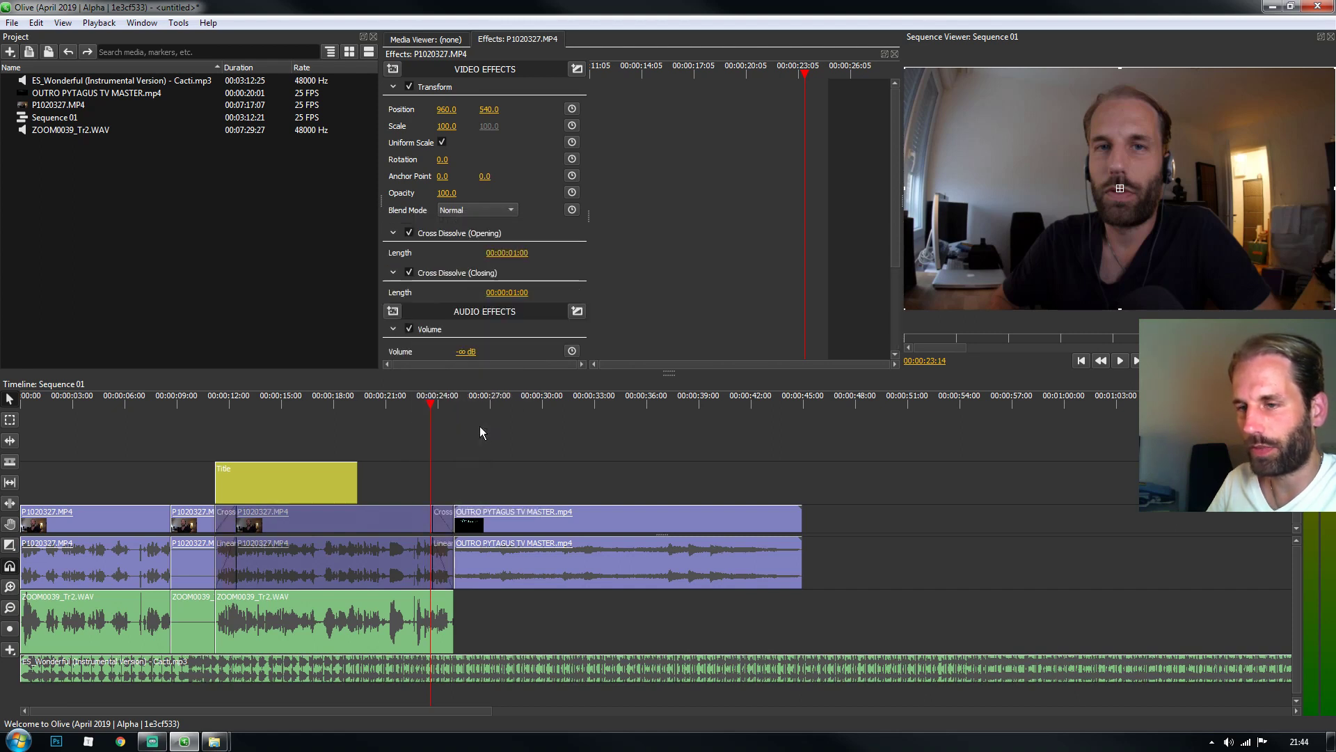
key(equal)
key(equal)
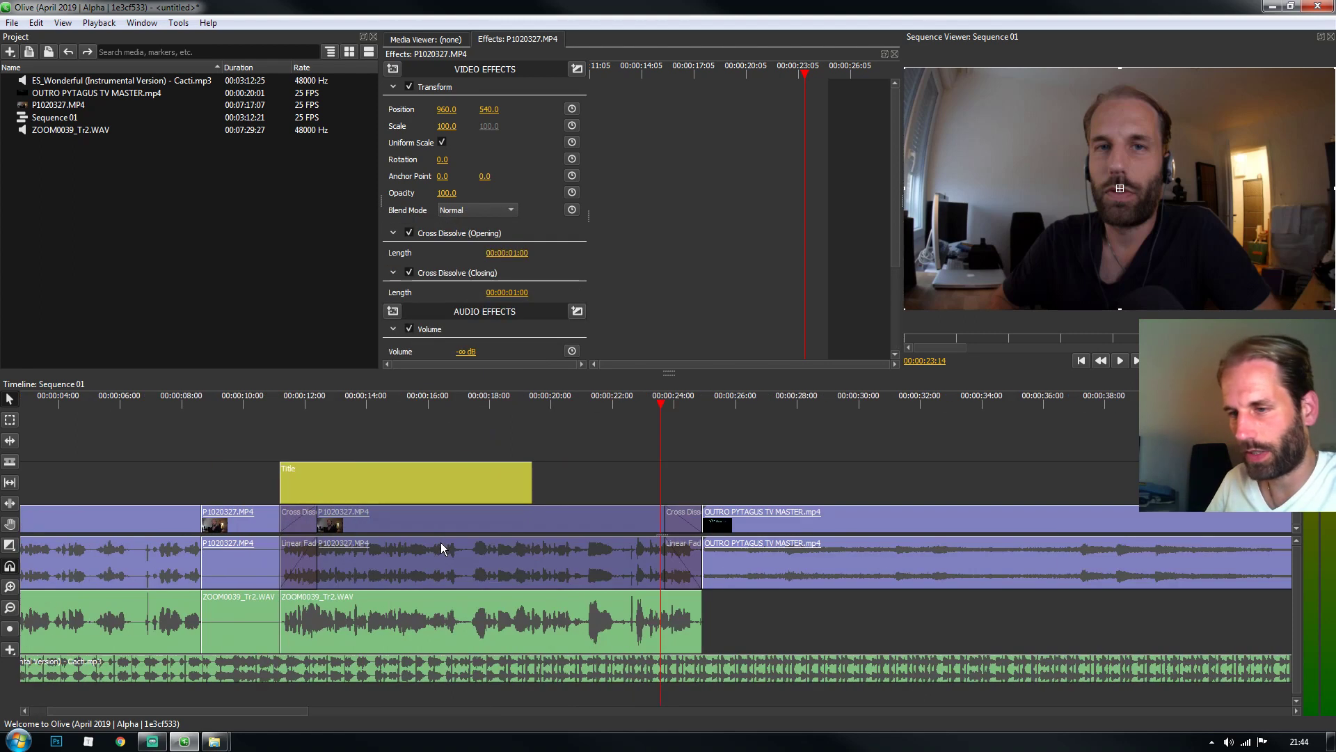
click(692, 529)
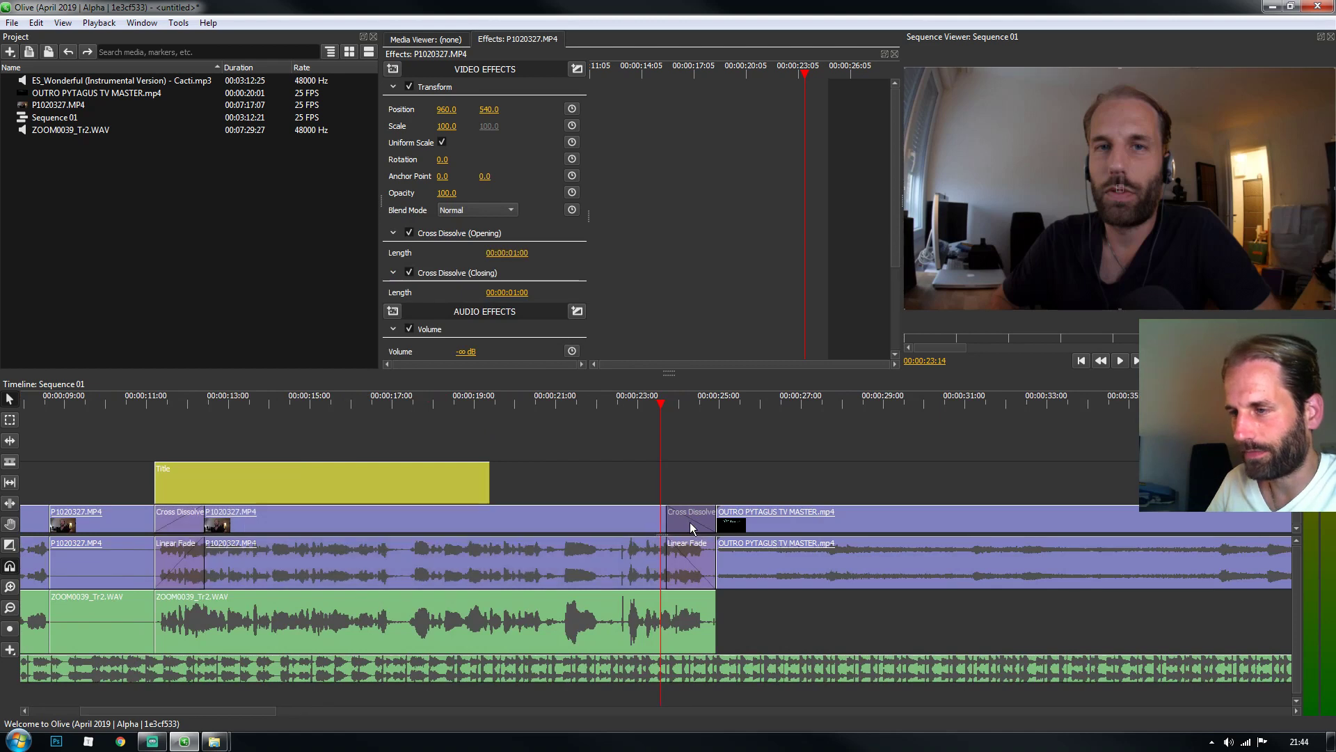
click(694, 559)
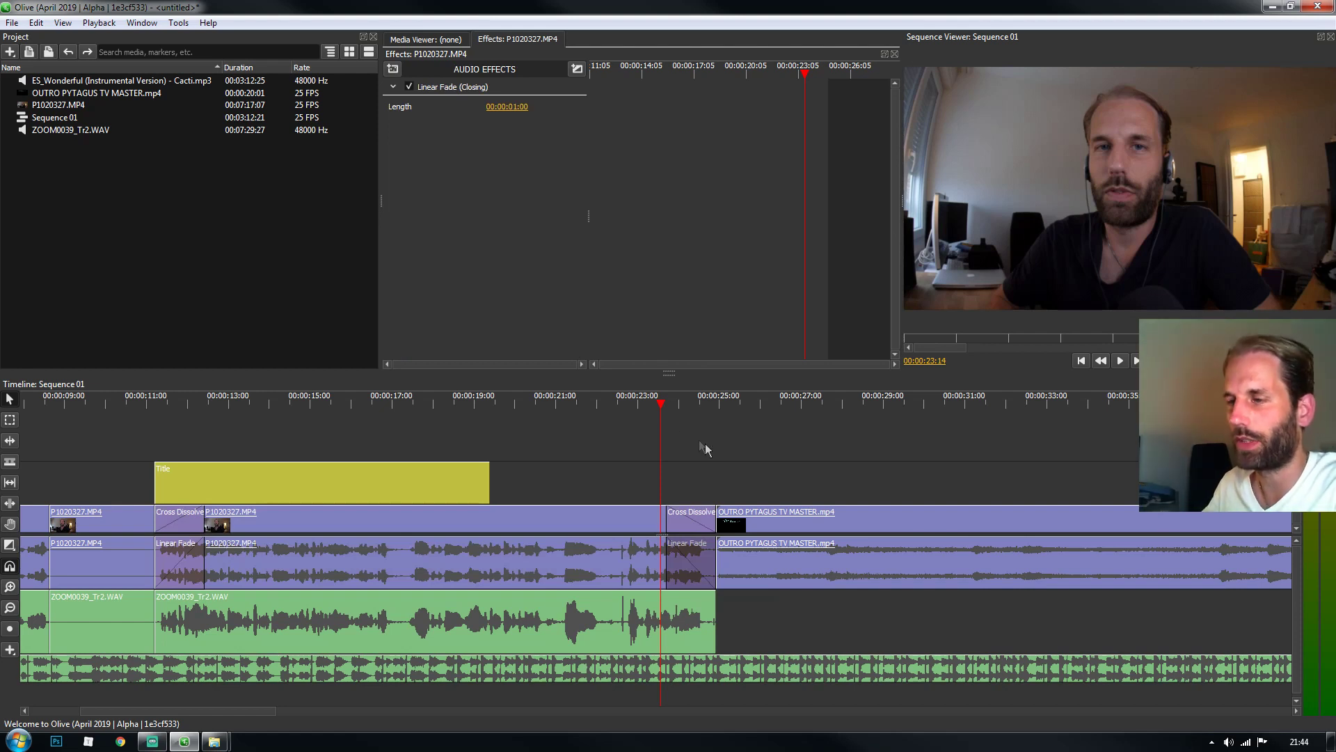
key(space)
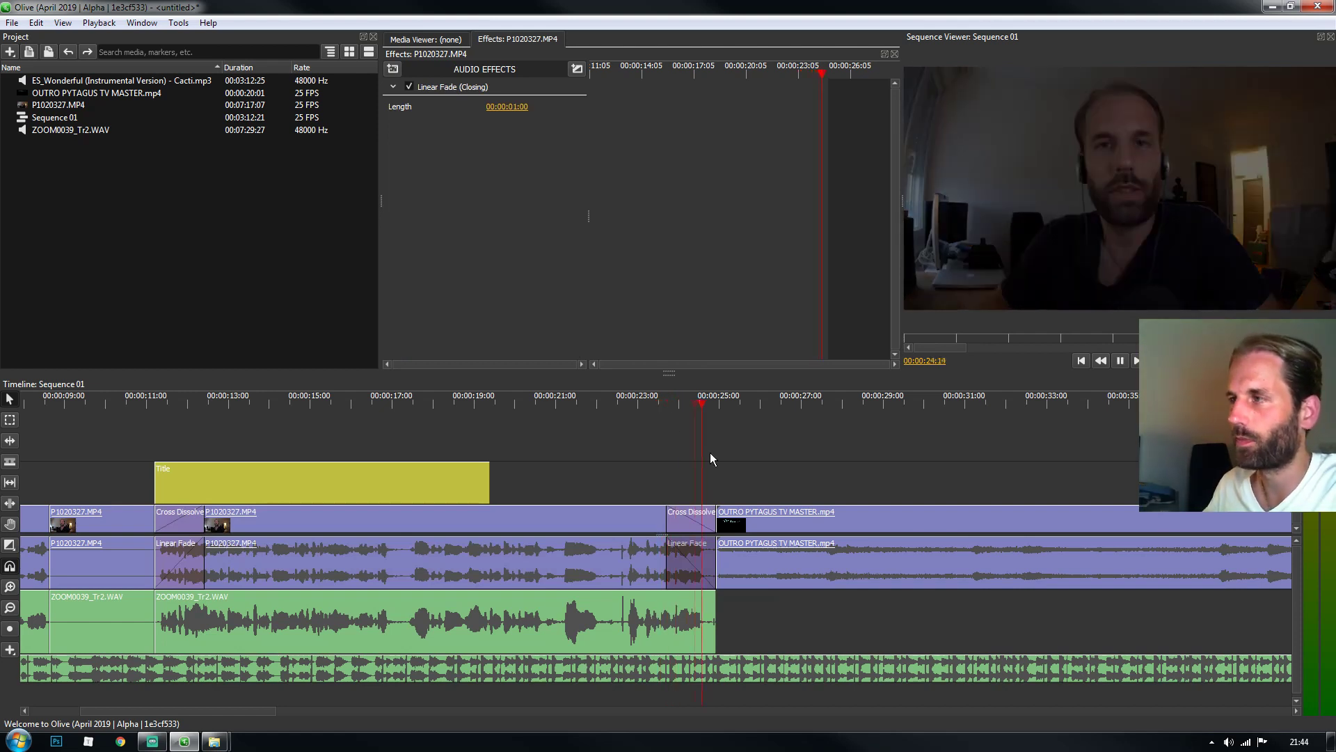
click(657, 402)
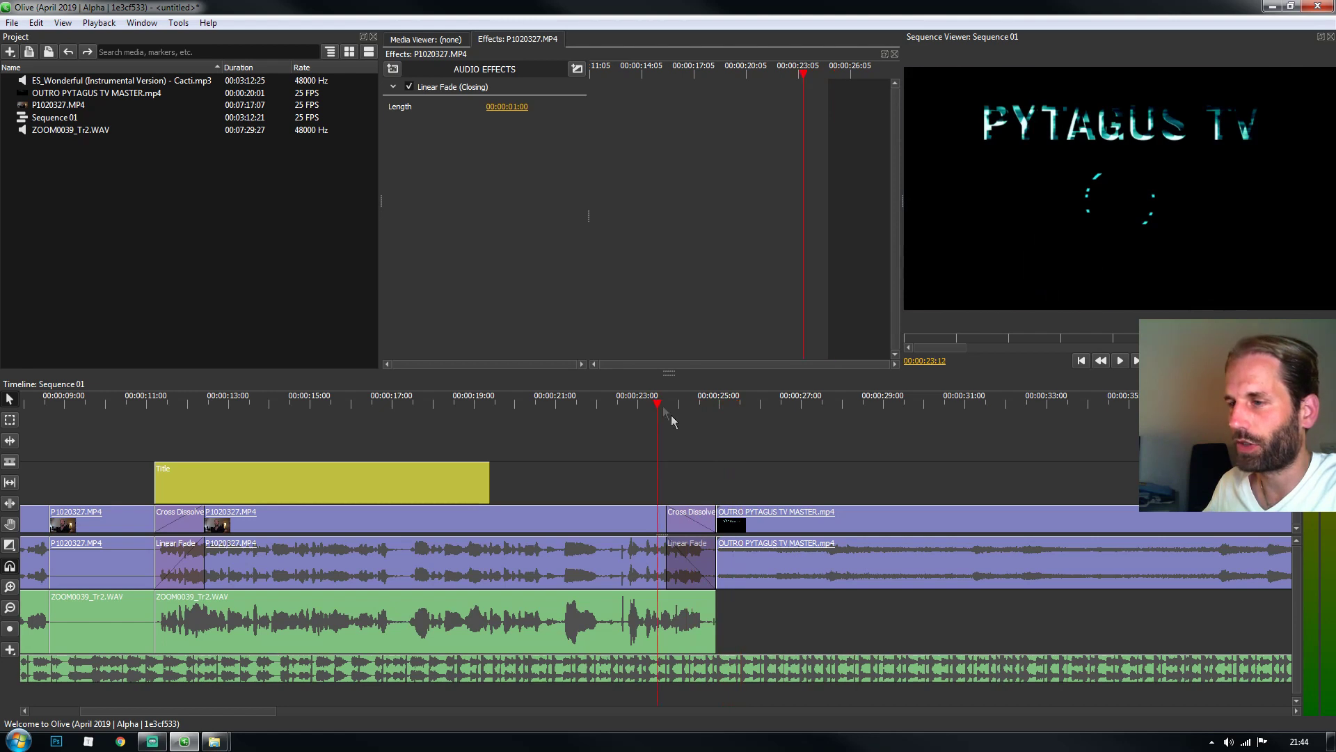
Step: Delete the closing Linear Fade from the last P1020327.MP4 clip's audio and extend its closing Cross Dissolve to 00:00:02:05
drag(666, 565, 629, 566)
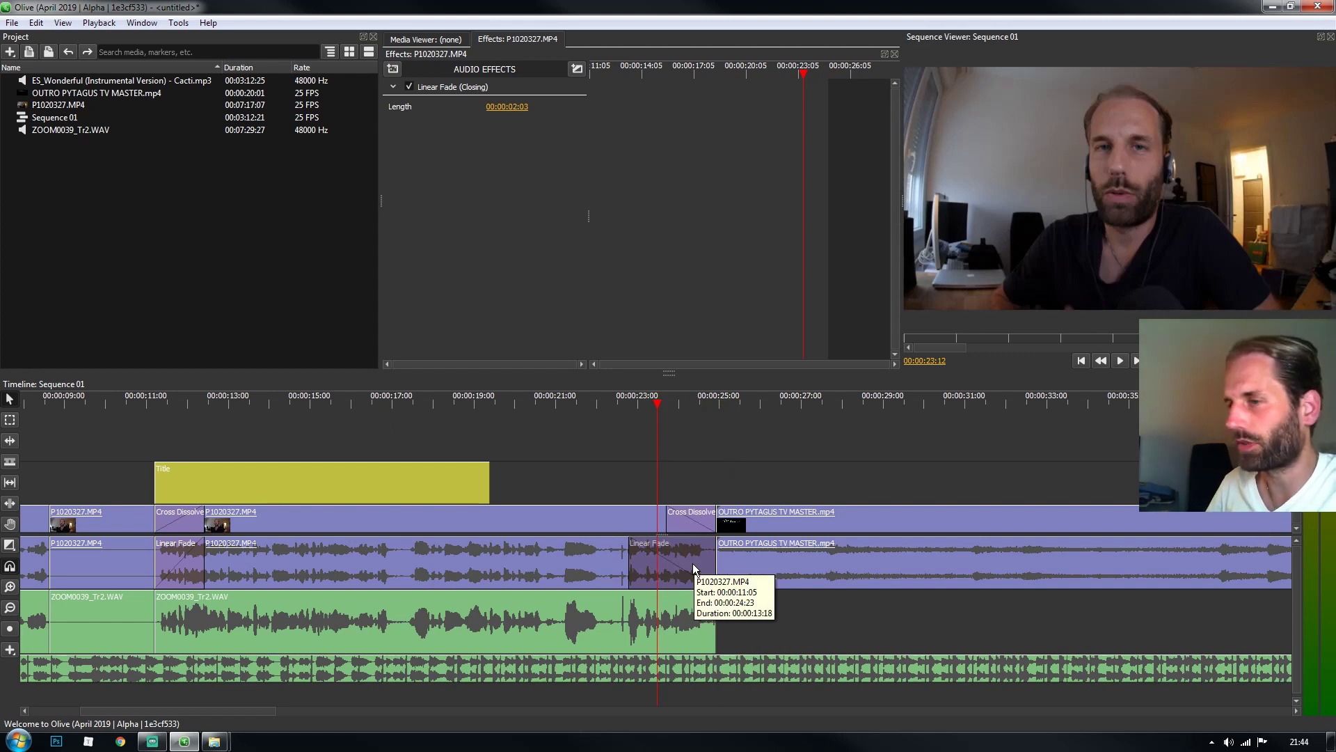
key(Delete)
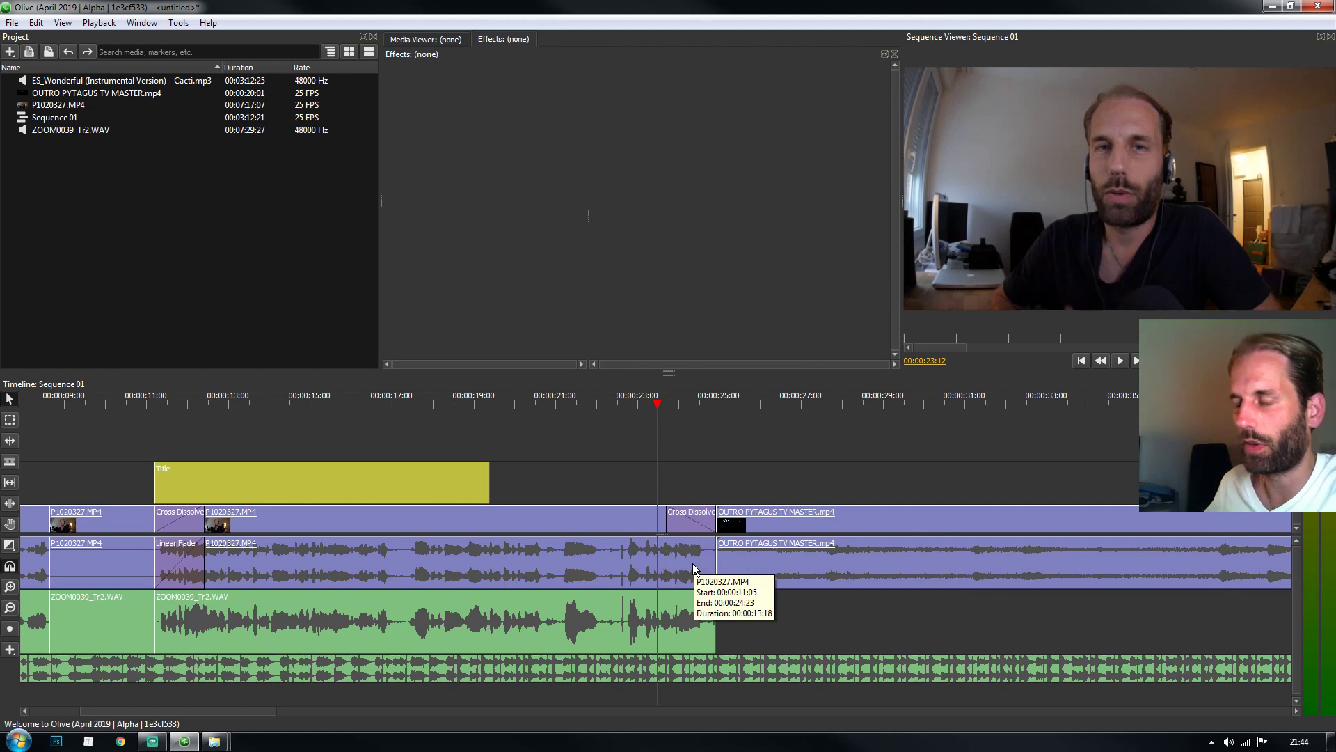
drag(667, 522, 627, 524)
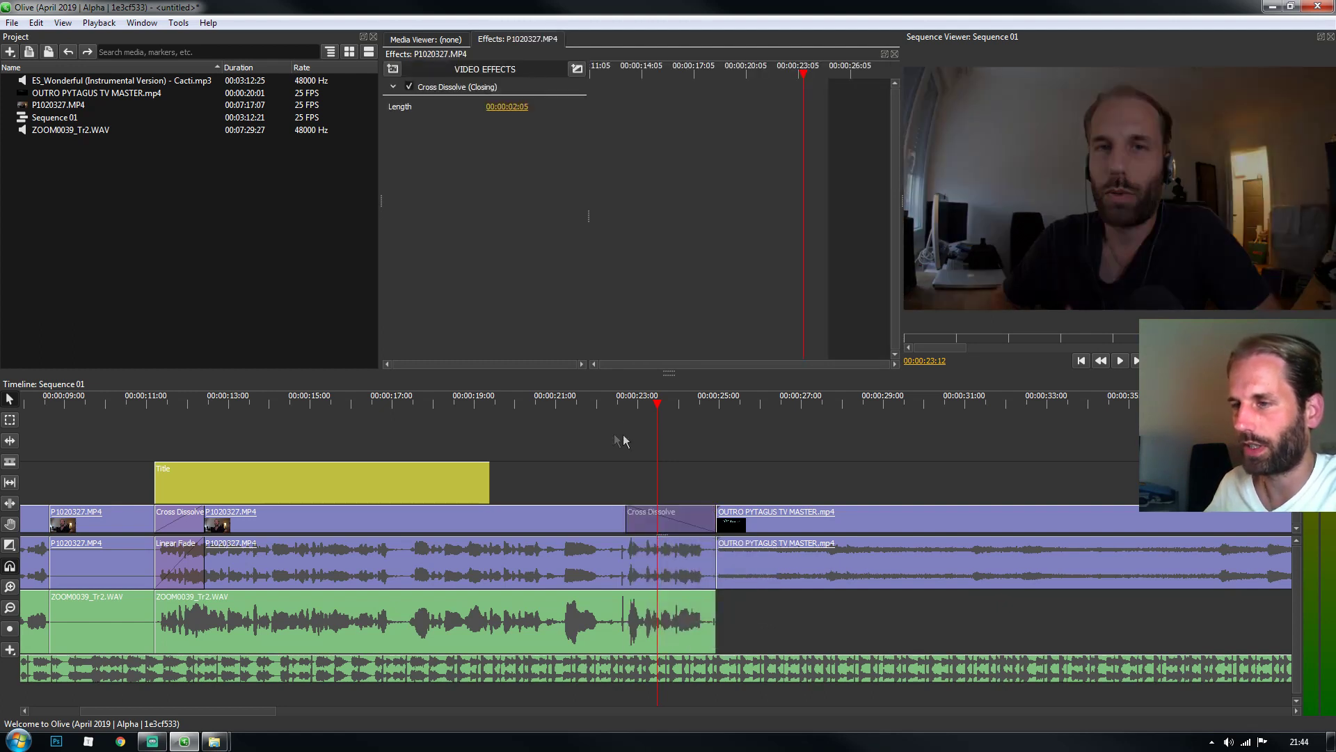
Step: Play through the lengthened closing Cross Dissolve into the outro to check the fade
key(space)
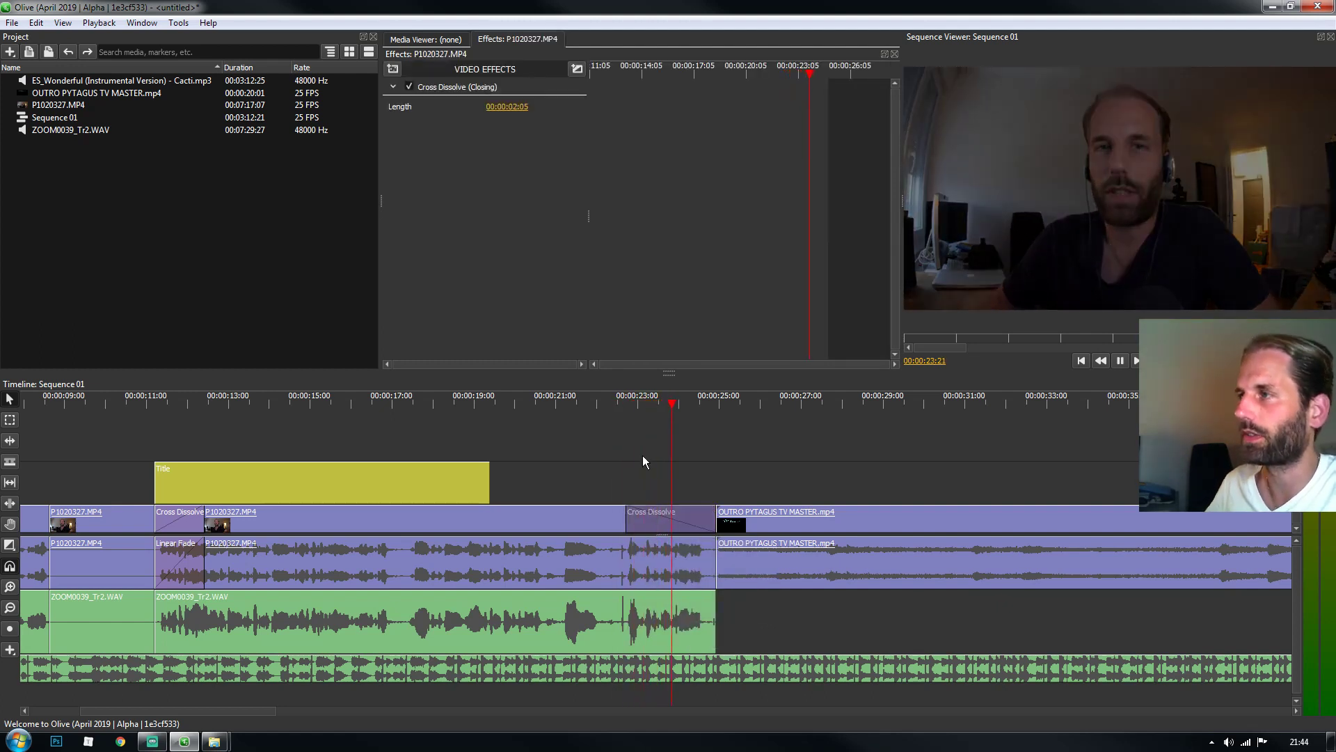
click(627, 404)
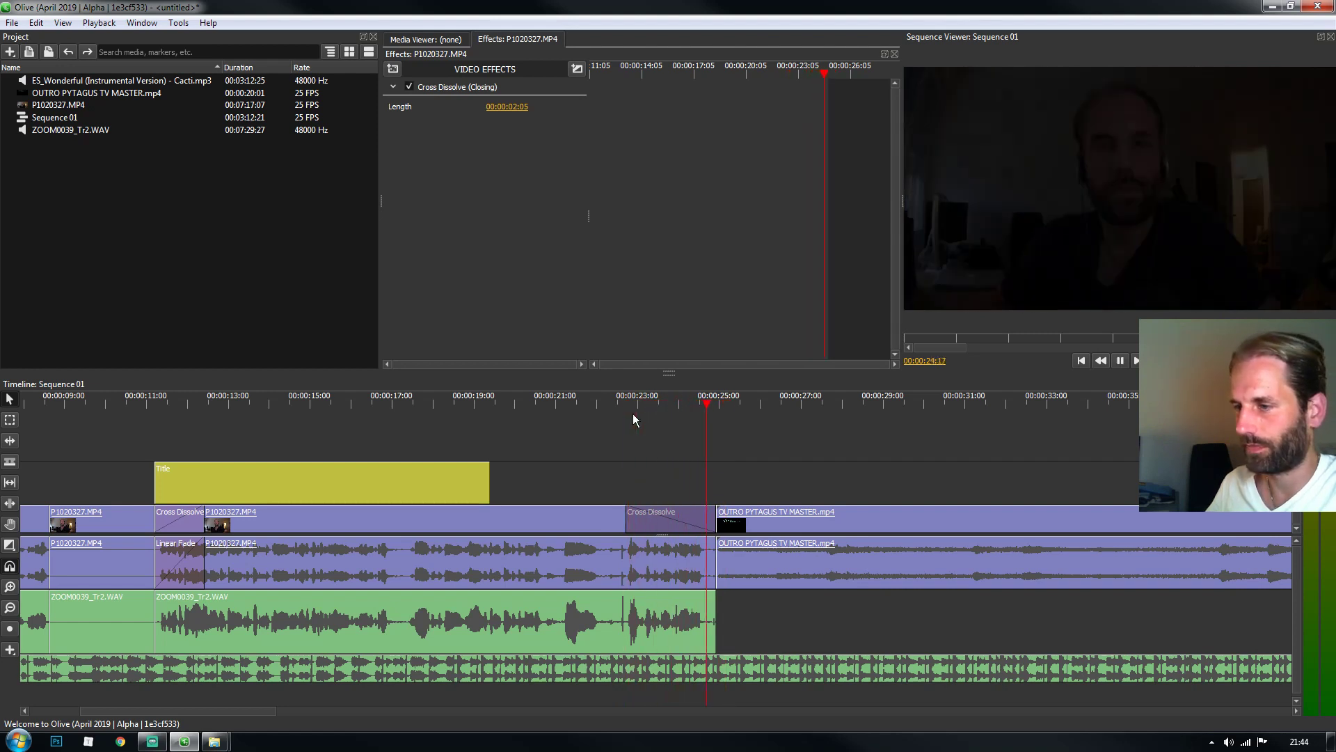
key(space)
Step: Split the background music where the outro begins, at 00:00:24:23, and delete the portion running under the outro
click(736, 668)
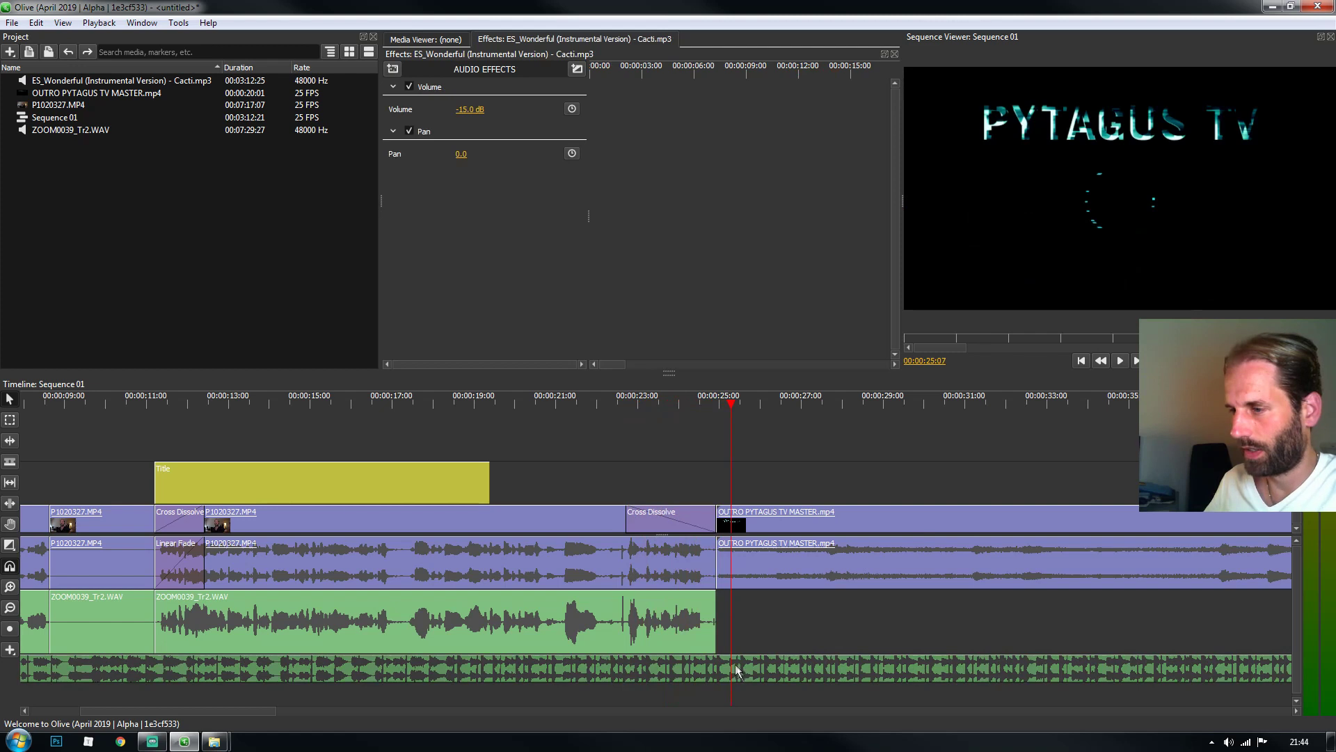
click(10, 461)
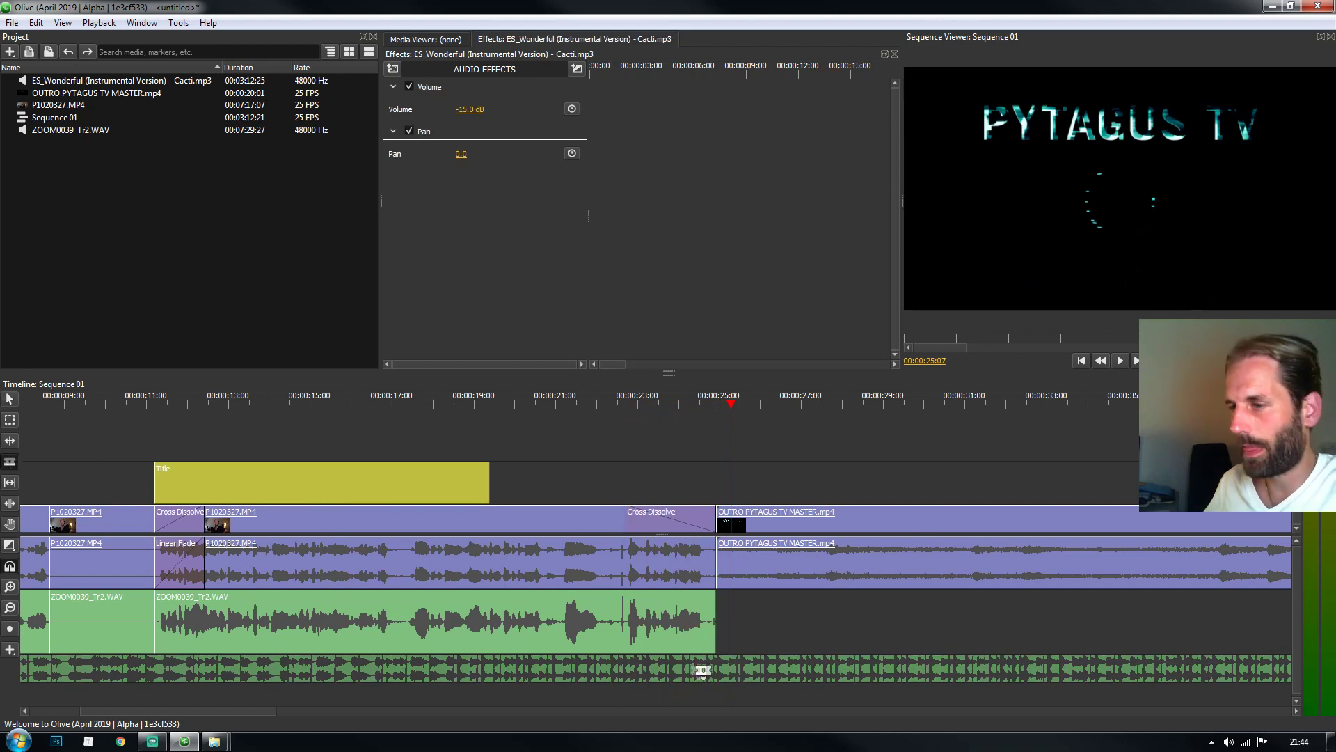
click(717, 668)
click(10, 402)
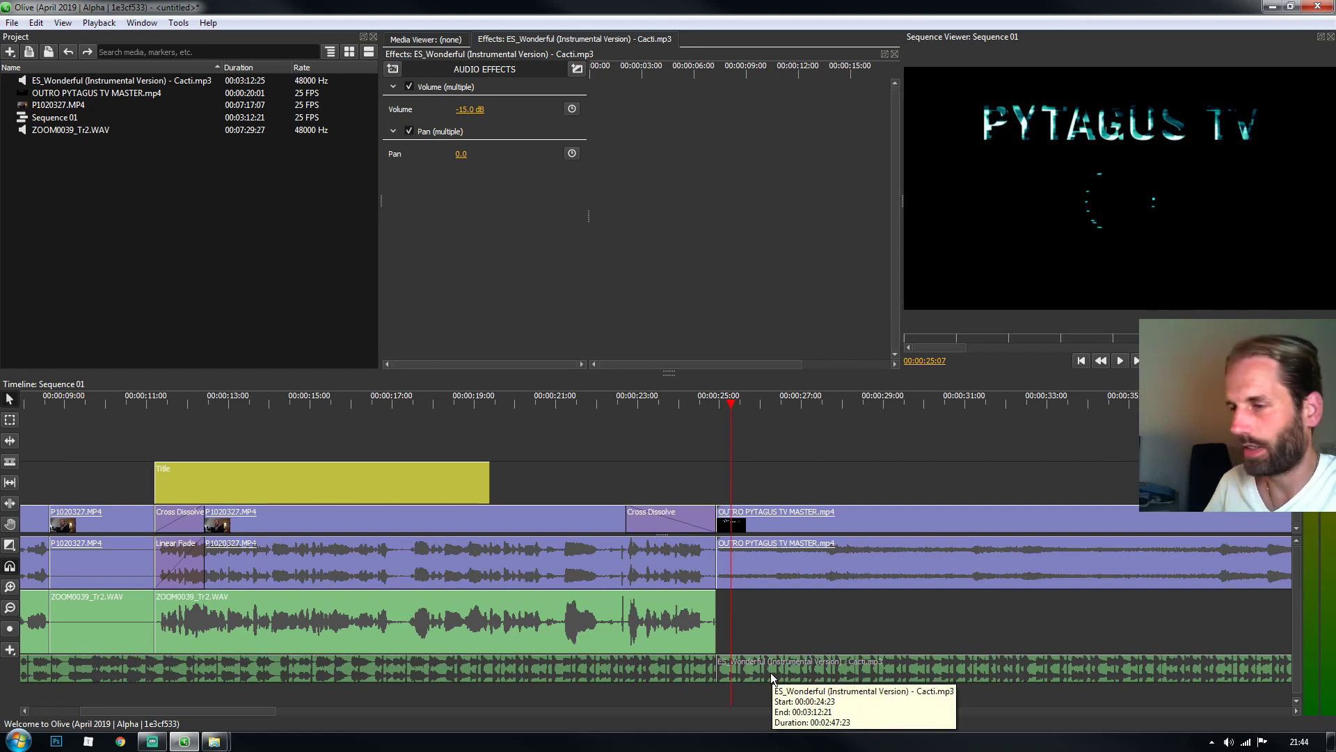
click(790, 672)
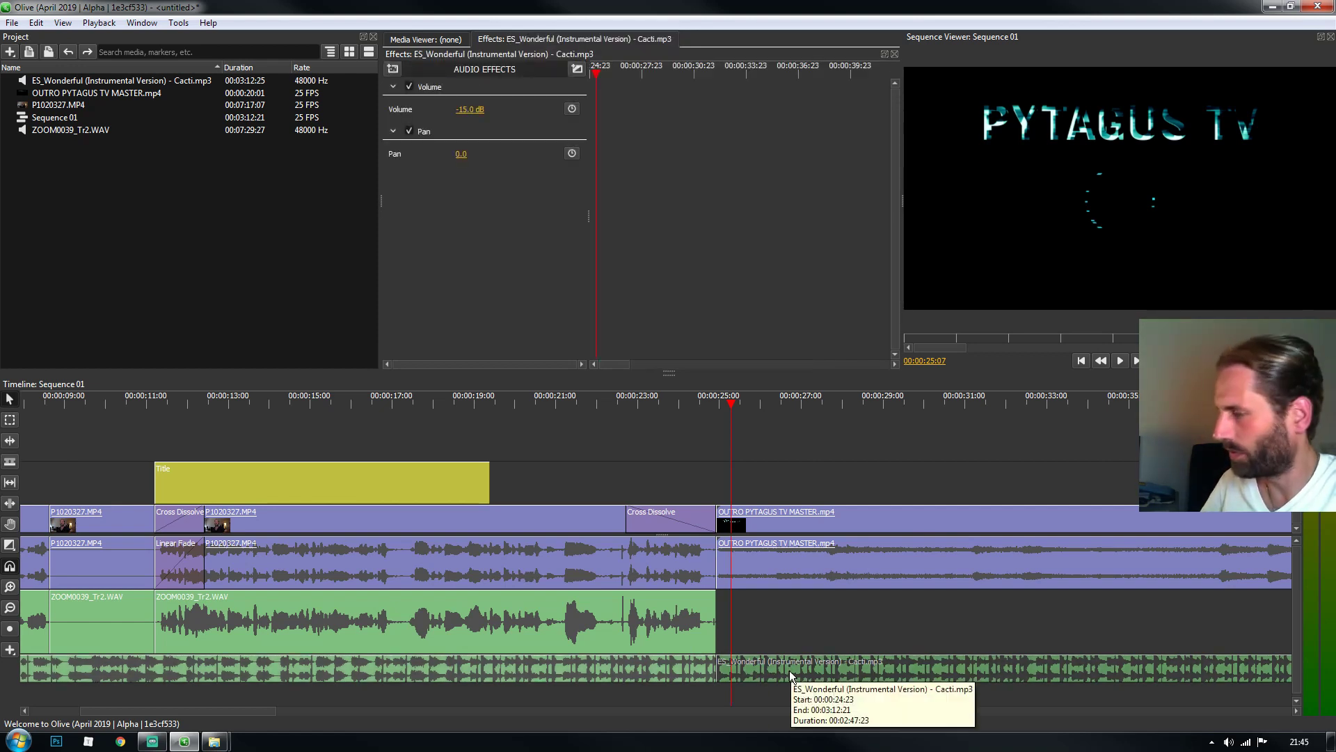
key(Delete)
Step: Add the default transition to the background music clip and extend its closing Linear Fade to 00:00:02:05, matching the video dissolve
click(707, 667)
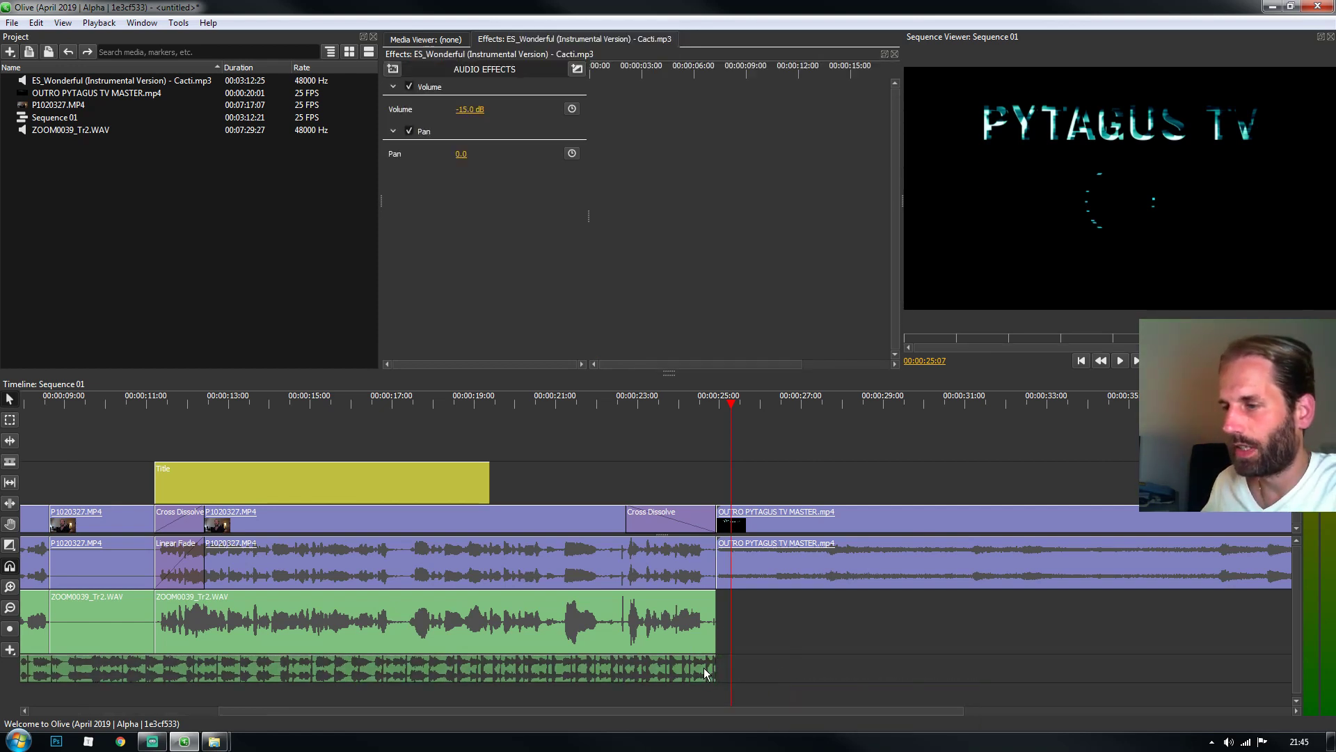
right_click(696, 668)
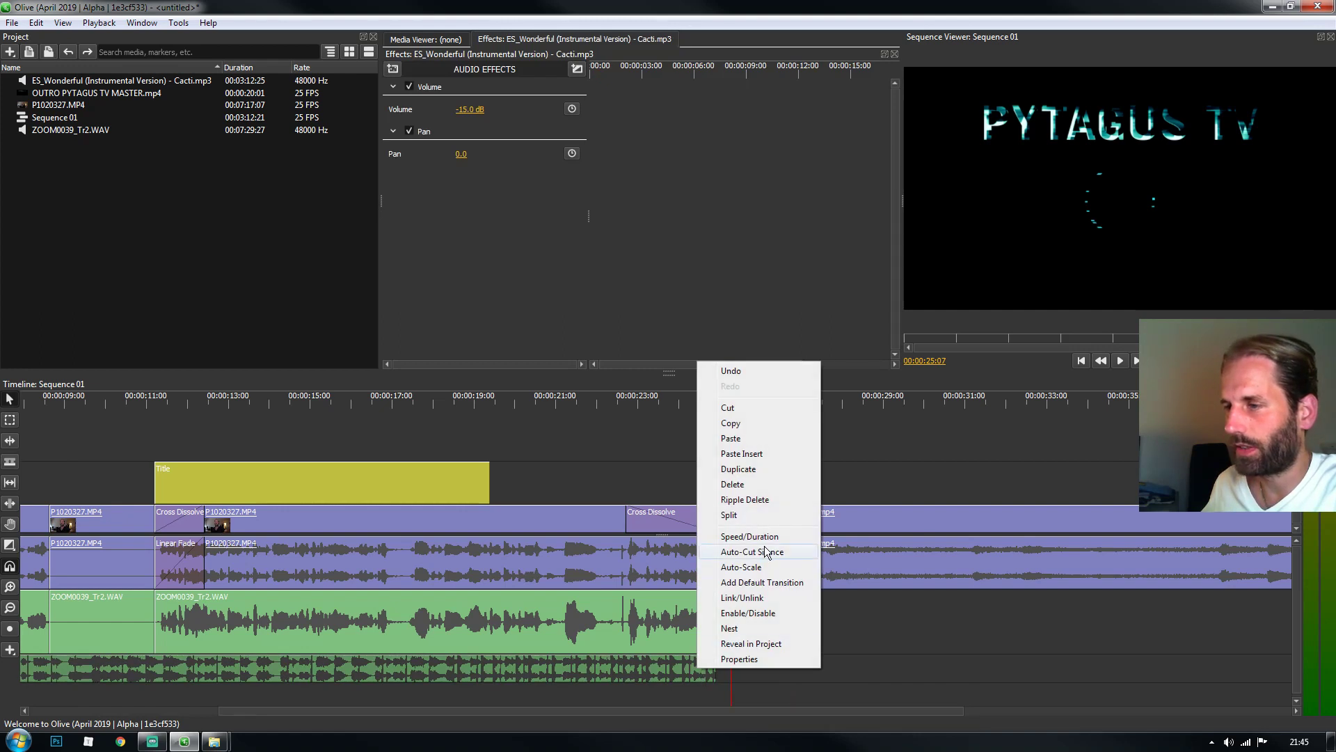
click(766, 583)
drag(666, 673, 625, 673)
Step: Play the ending from 00:00:22:18 into the outro to check the music fade-out, and return to that point
click(623, 404)
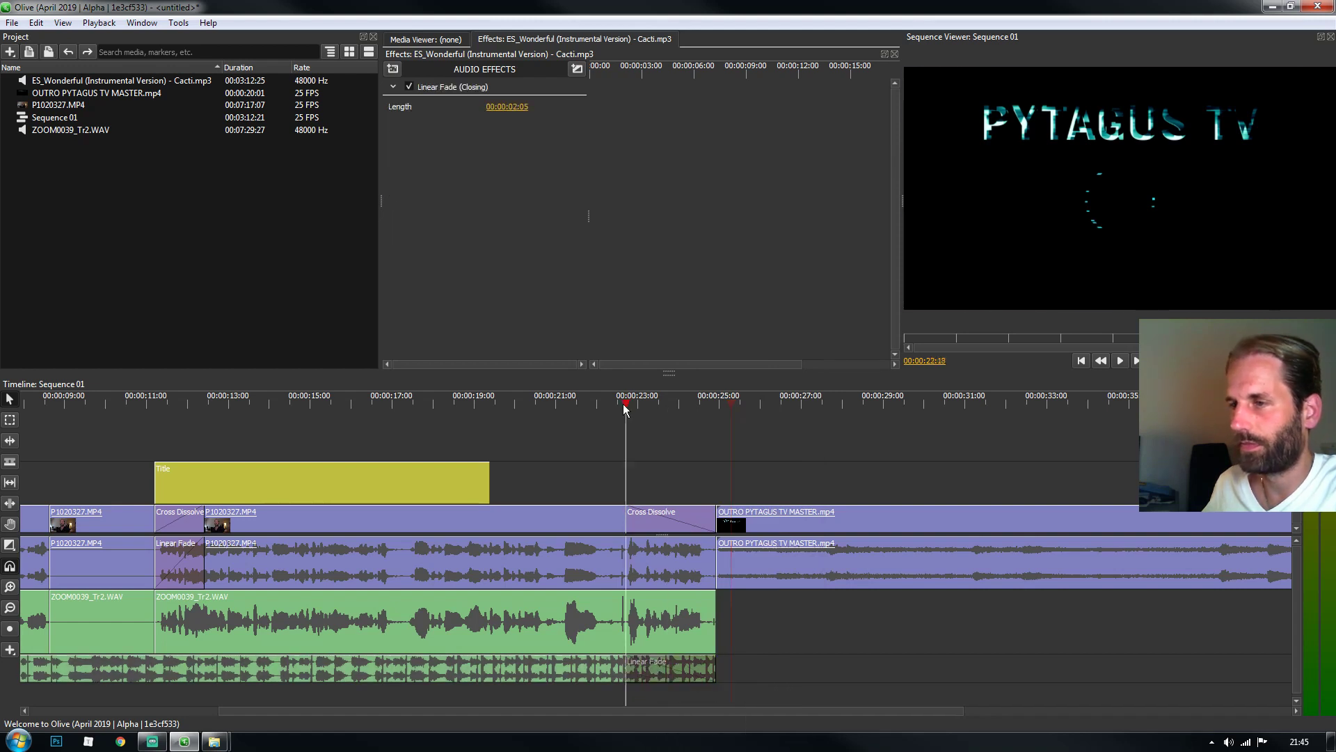
key(space)
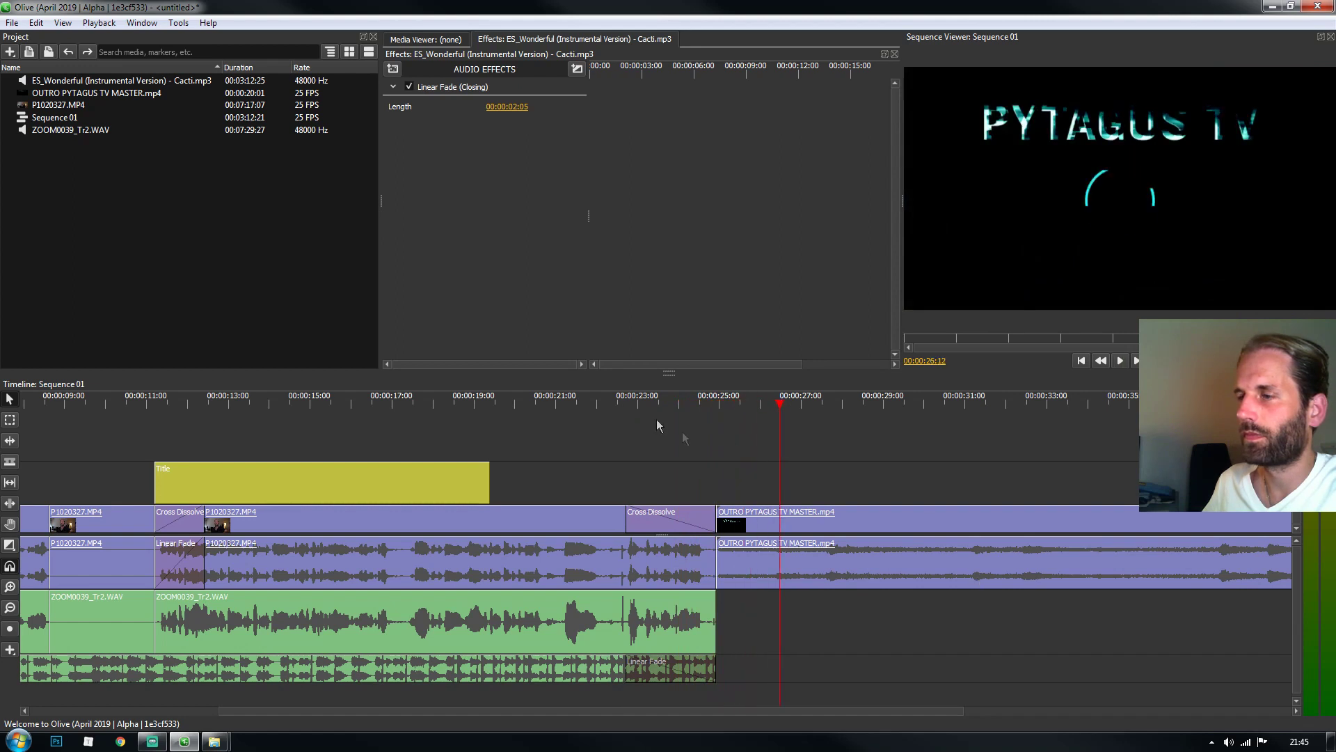
click(588, 408)
click(624, 406)
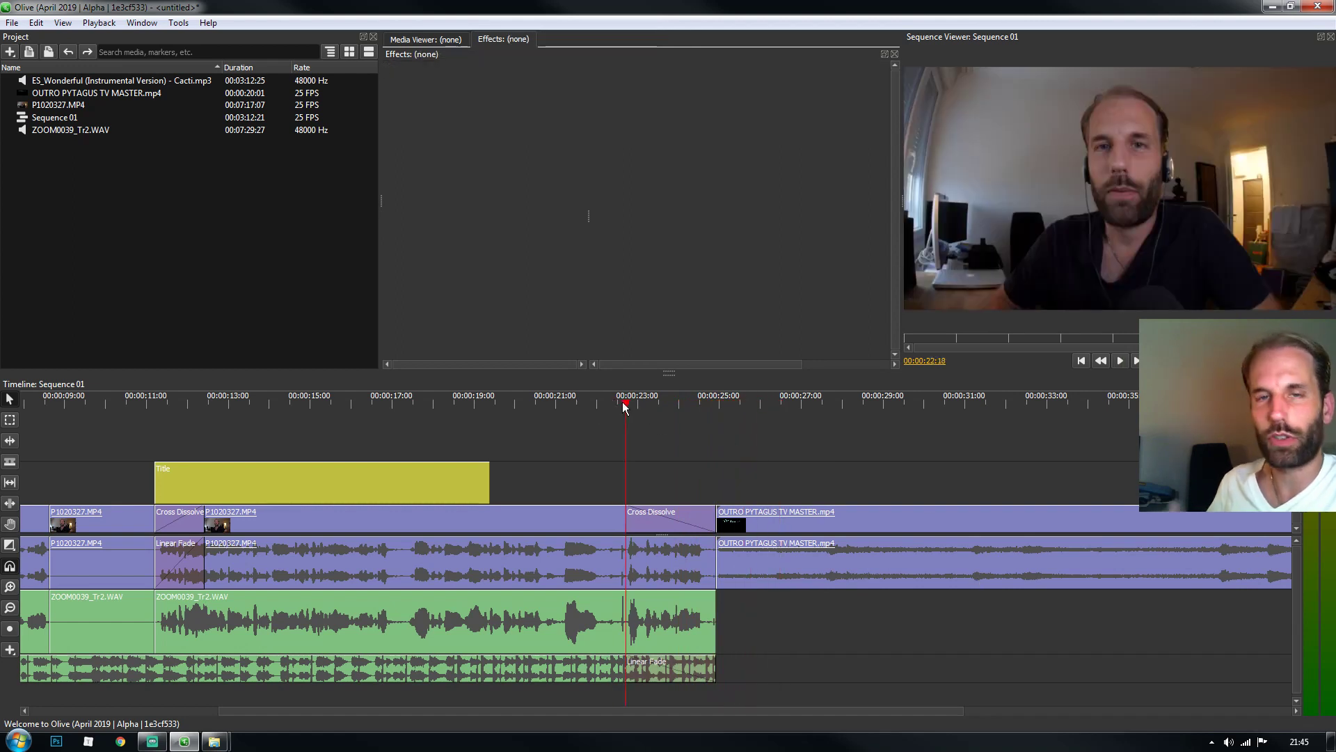
Step: Shorten the background music's opening Linear Fade at the start of the sequence to 00:00:00:01
scroll(550, 522, down, 2)
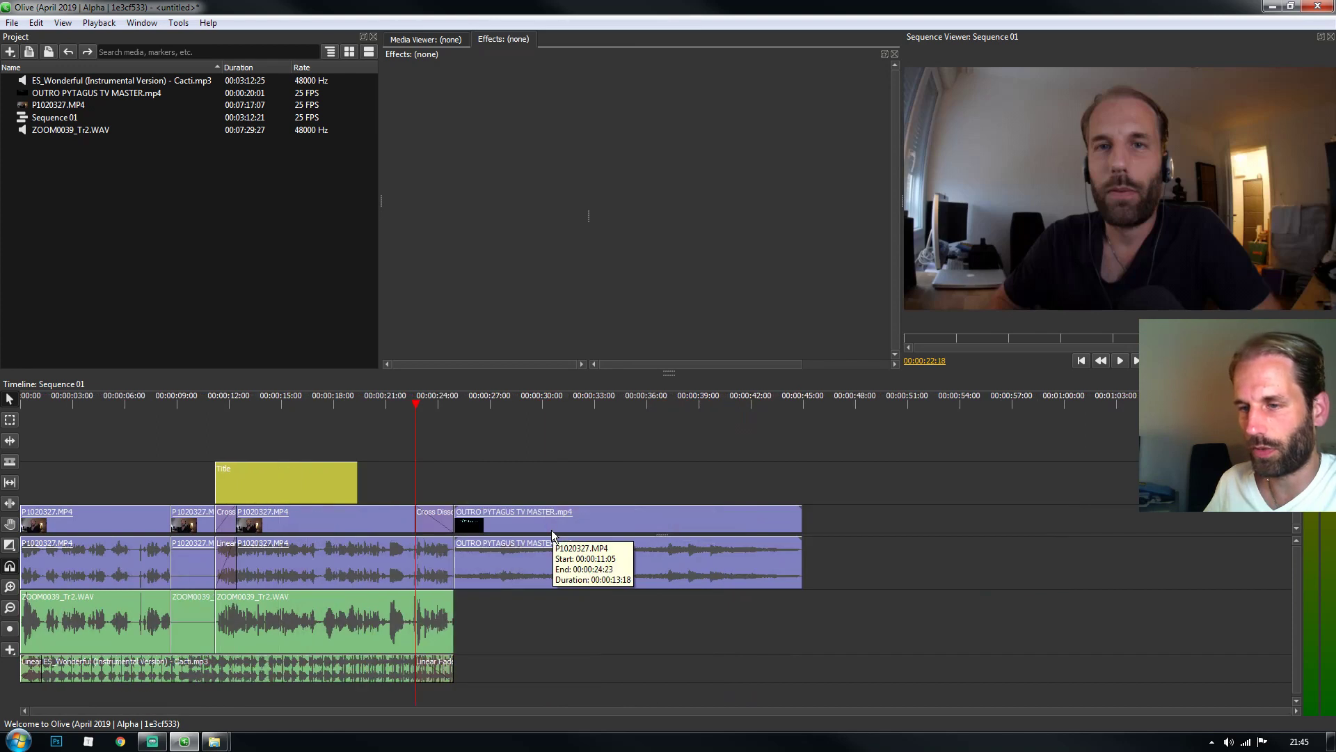
drag(153, 412, 33, 584)
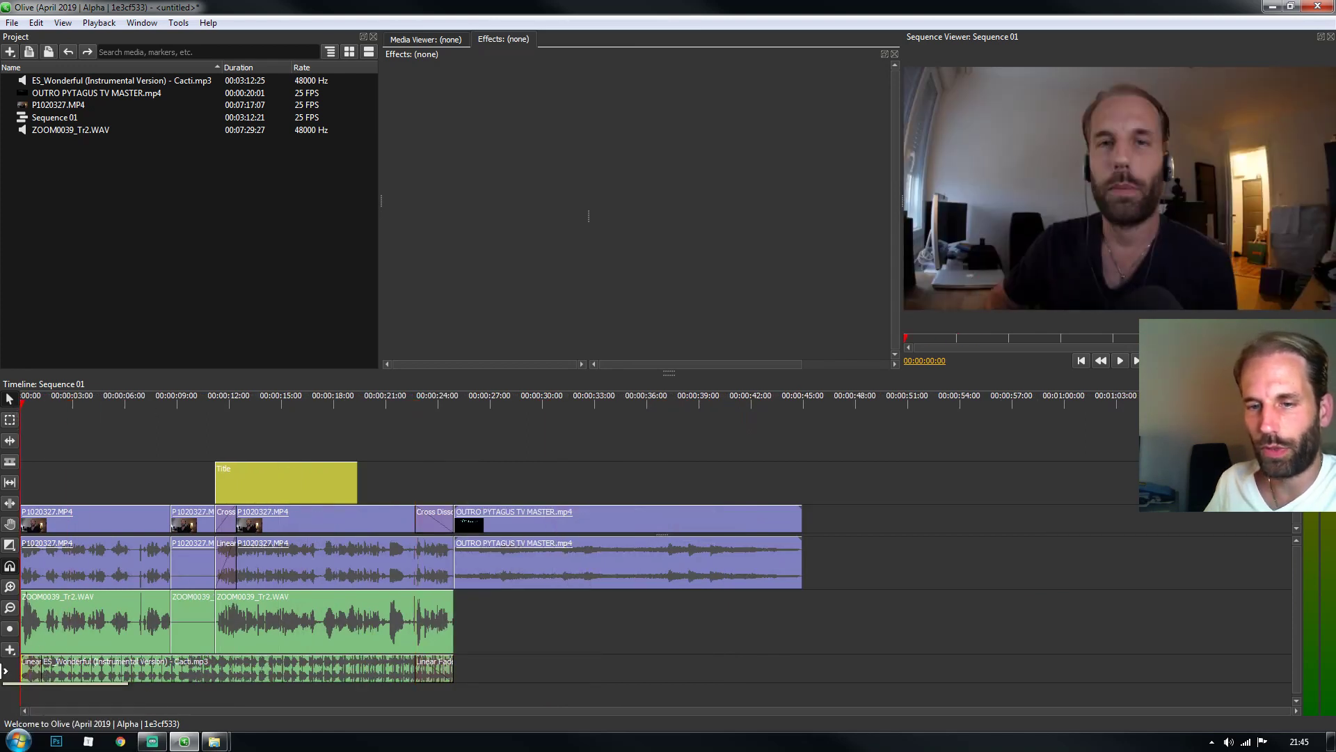
click(142, 677)
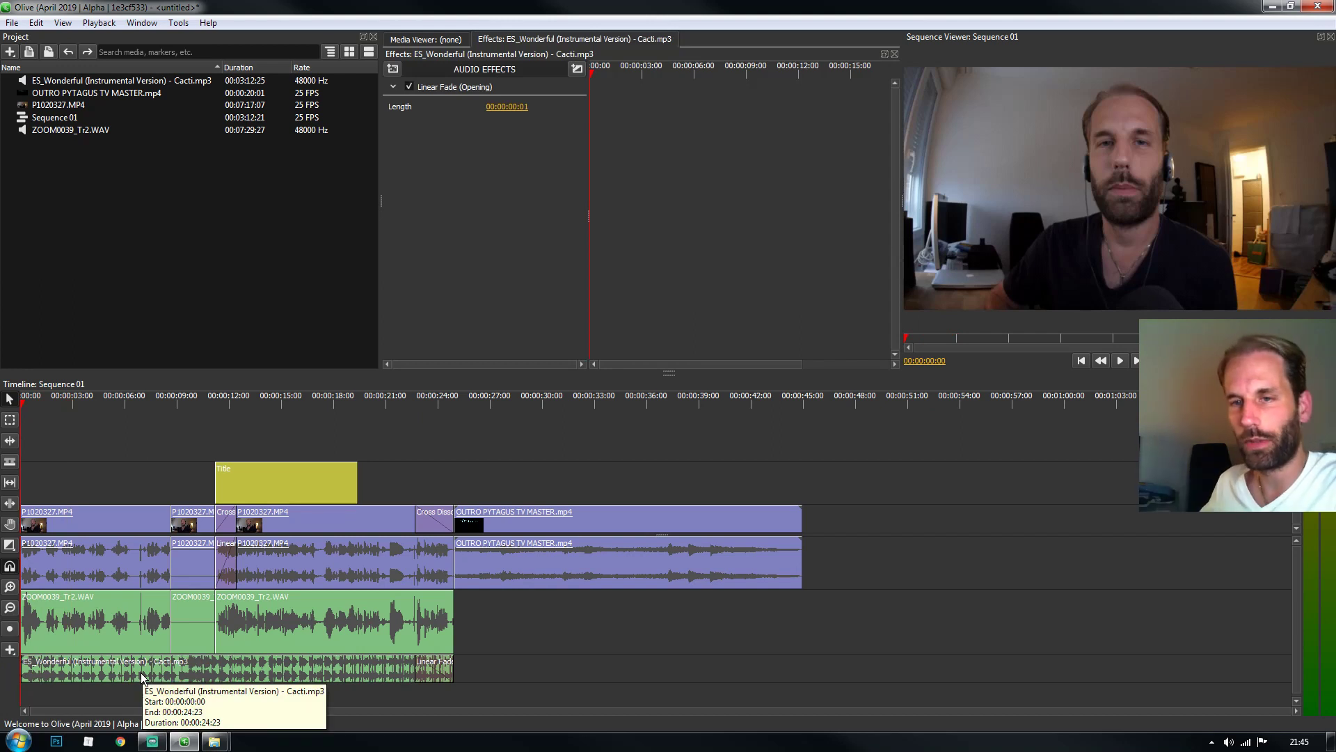
Step: Delete the opening Cross Dissolve and Linear Fade from the P1020327.MP4 clip that starts at 00:00:11:05
click(61, 403)
drag(61, 404, 215, 406)
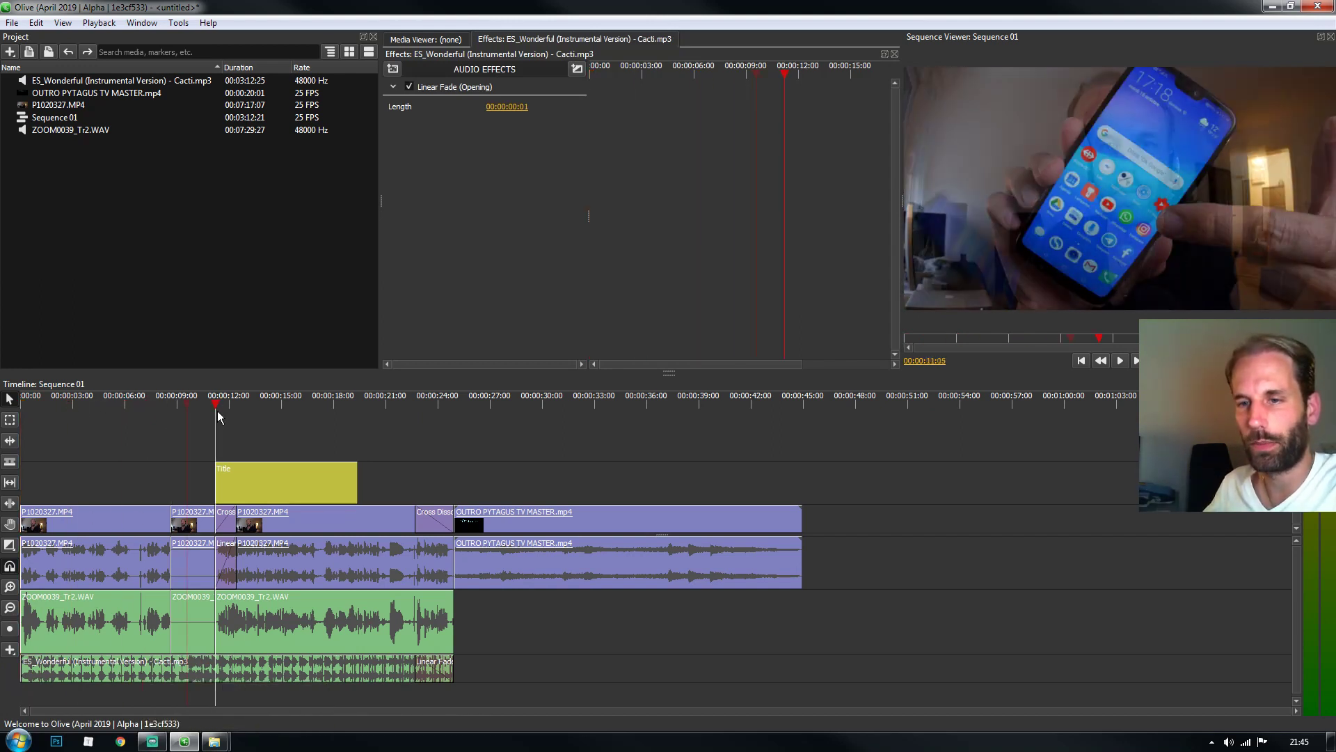
click(227, 528)
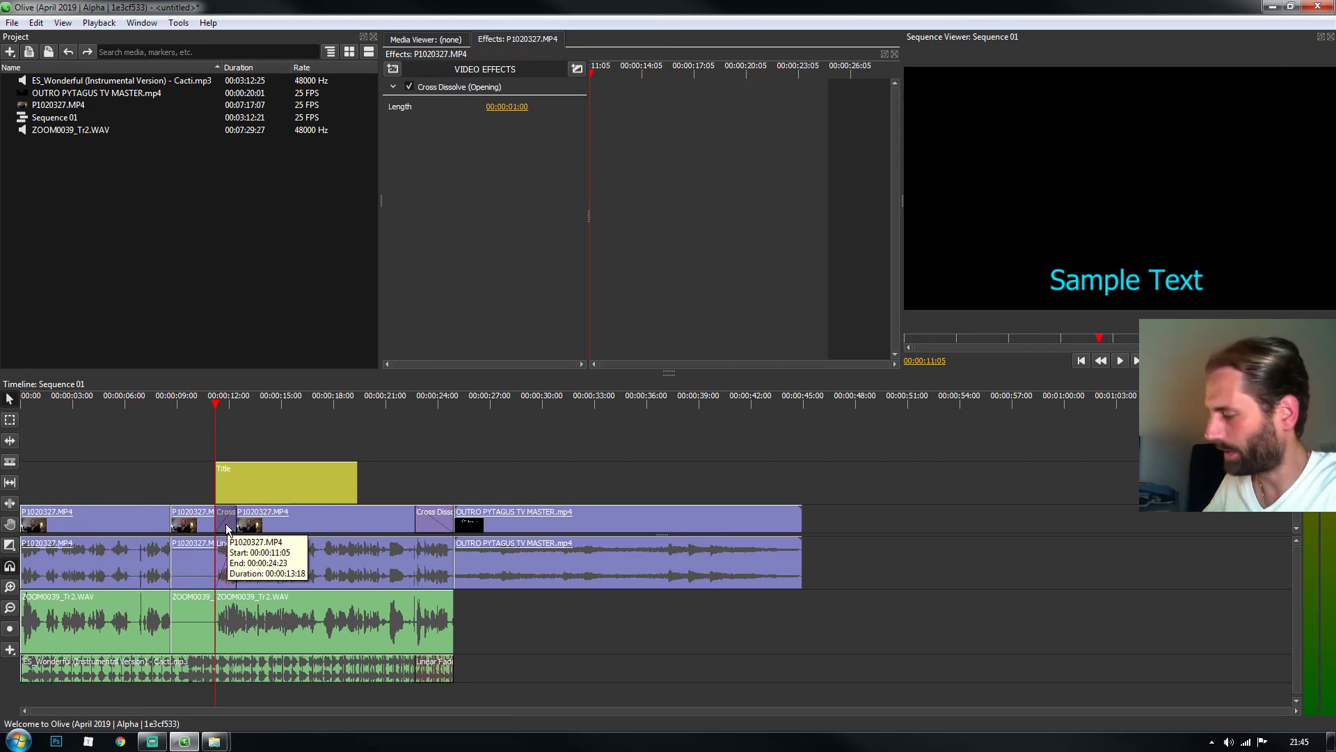
key(Delete)
Step: Bring the FOND VERT Bouton POUCE BLEU - LIKE greenscreen video onto the track above the first talking clip, starting at 00:00:02:03
key(Home)
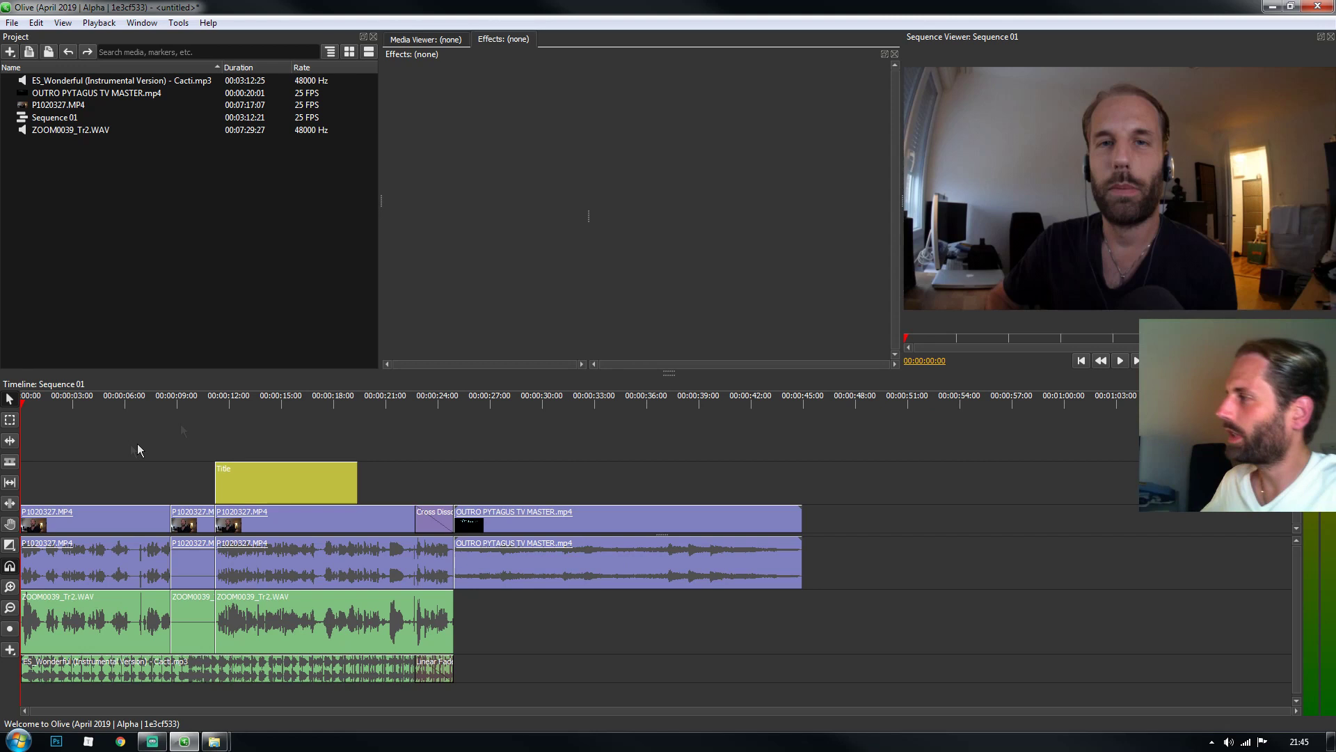
drag(863, 278, 93, 480)
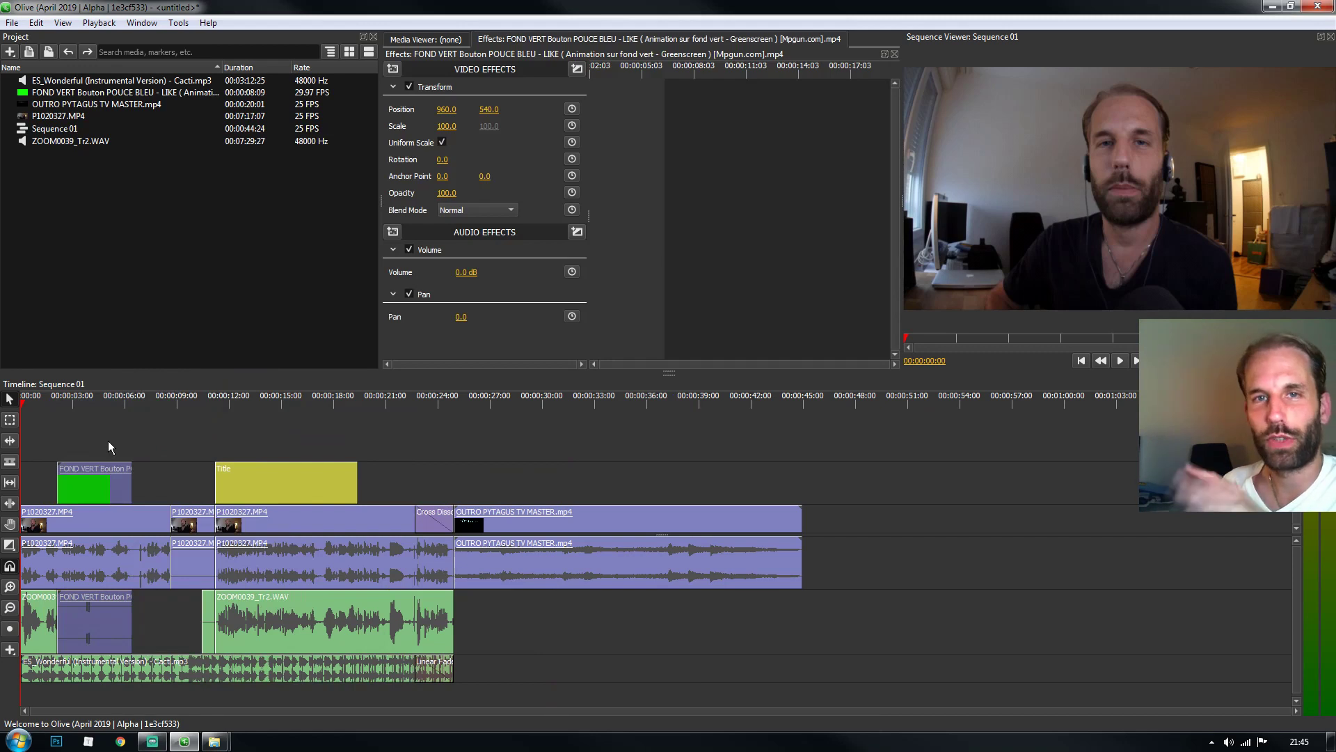
click(90, 437)
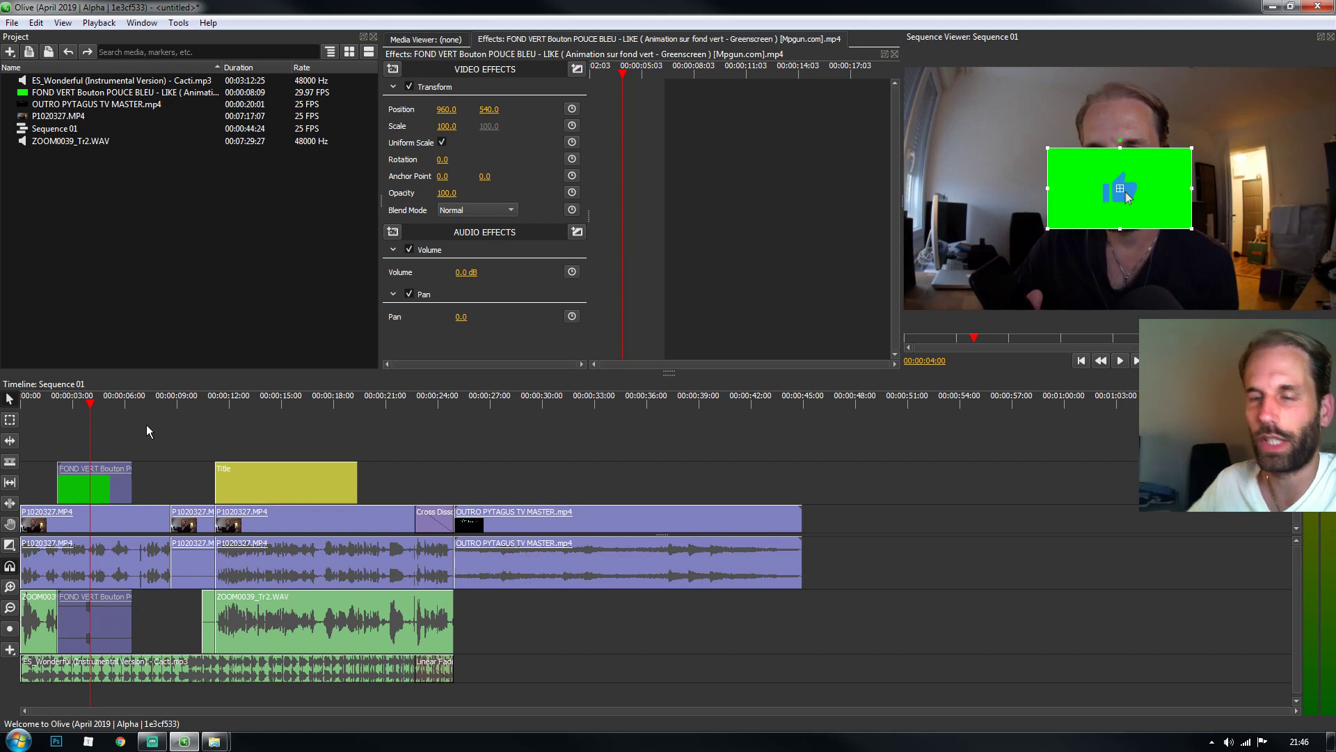
Step: Move the greenscreen LIKE animation to about 599, 943 in the frame and remove its green background with a Chroma Key effect
click(92, 403)
drag(1118, 197, 1070, 290)
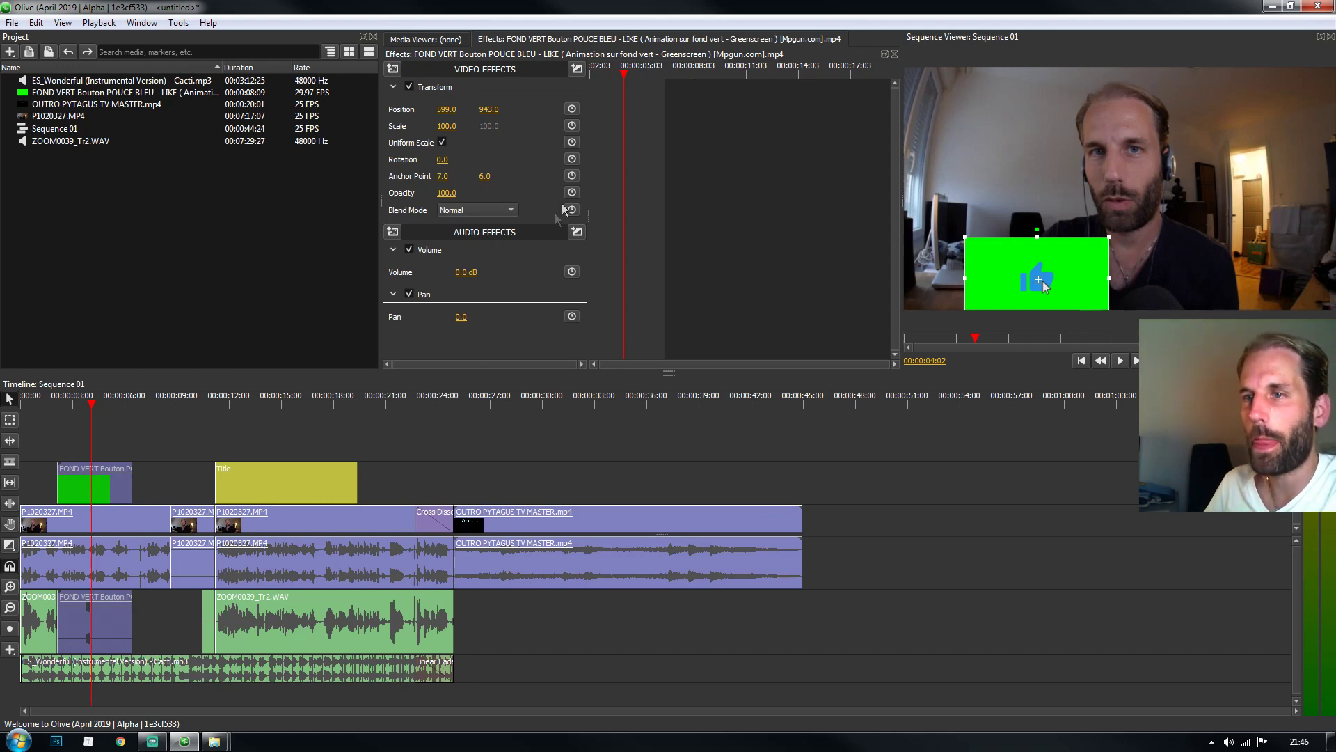
click(394, 72)
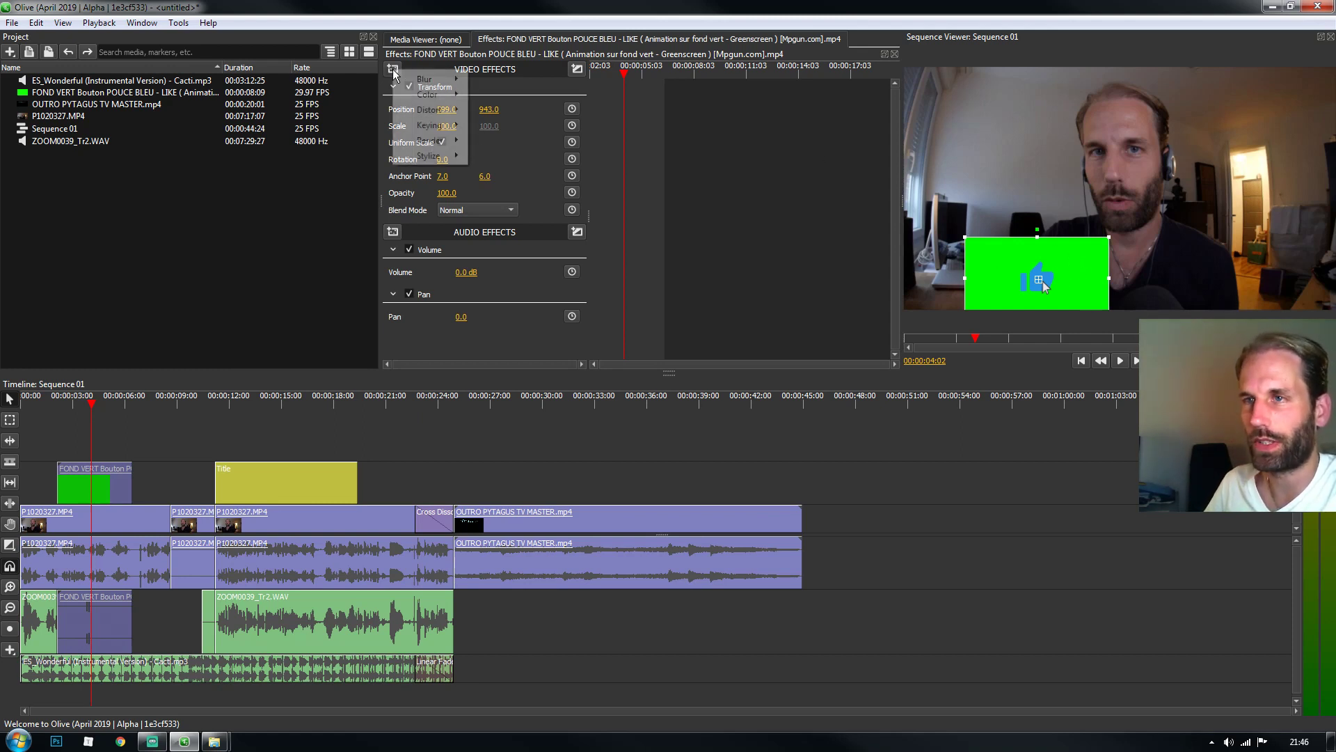
mouse_move(436, 132)
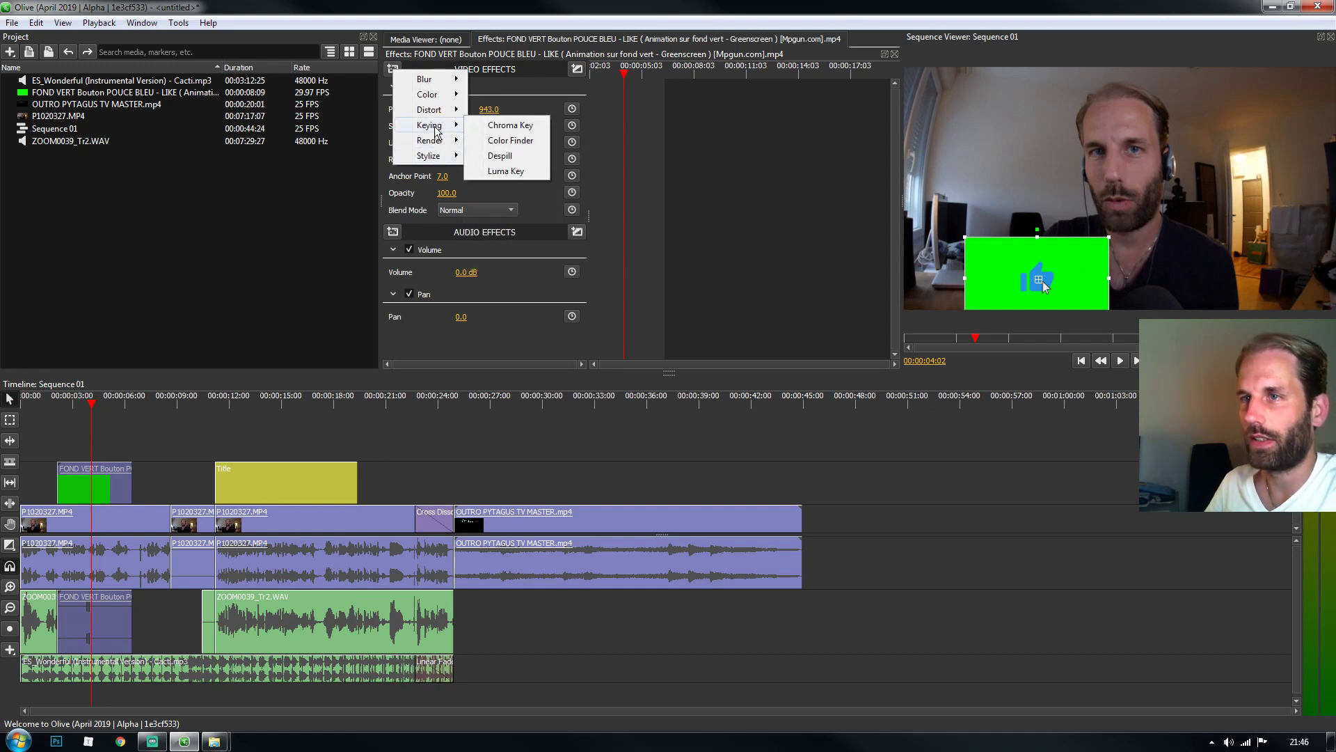
click(522, 126)
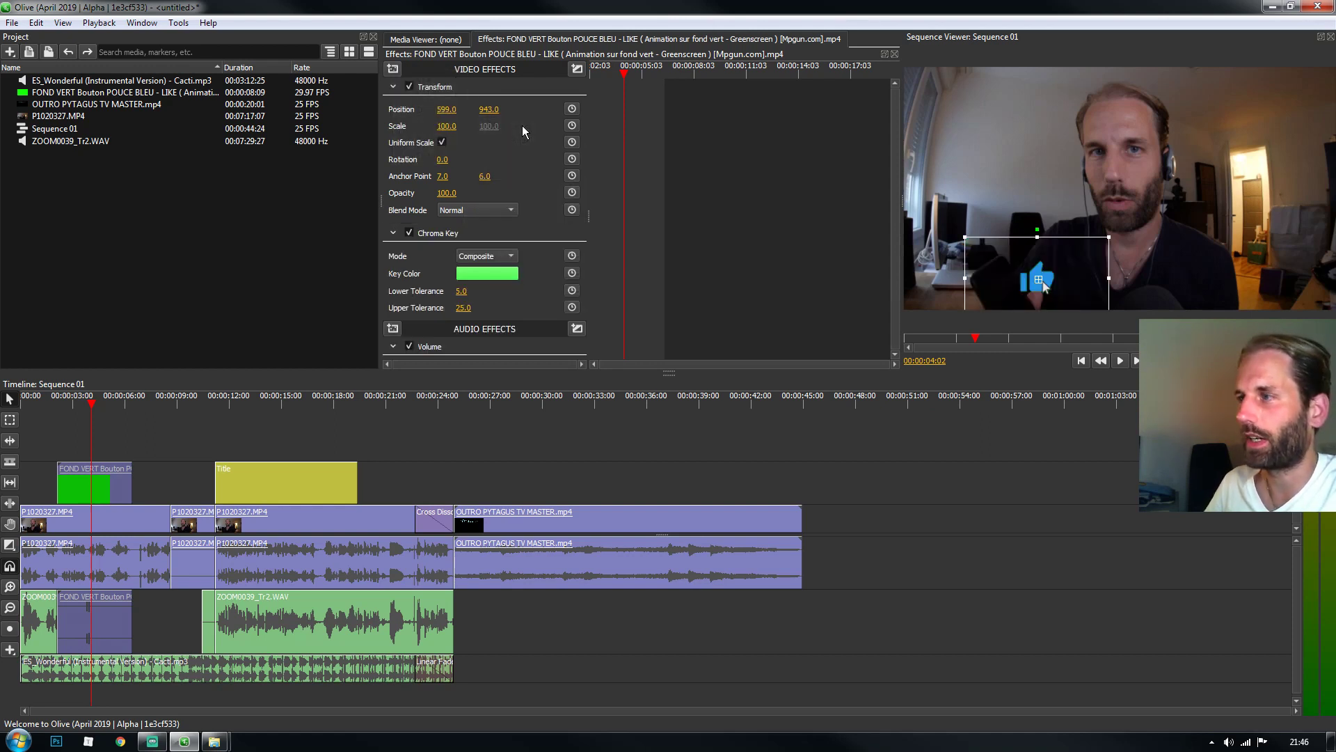
click(145, 437)
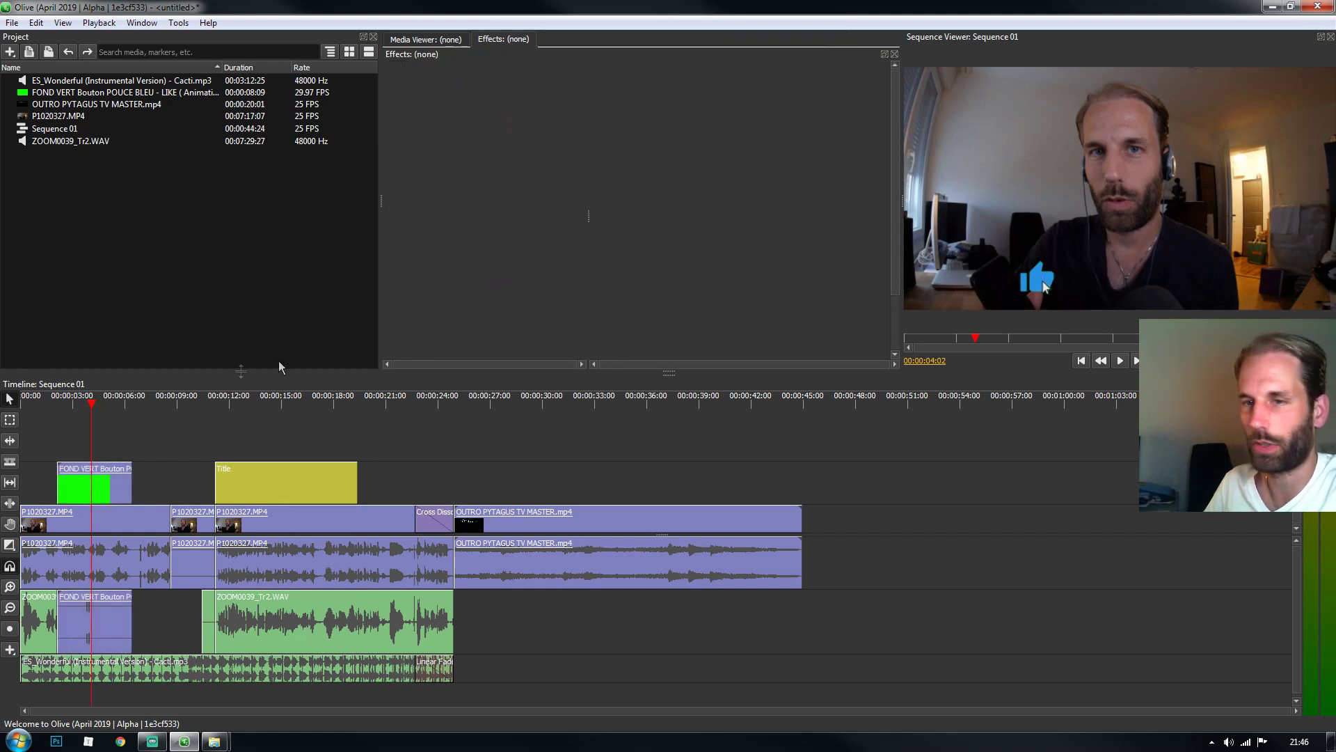
Step: Scale the keyed LIKE animation to about 103.4 and reposition it to about 661, 925 in the frame
click(113, 492)
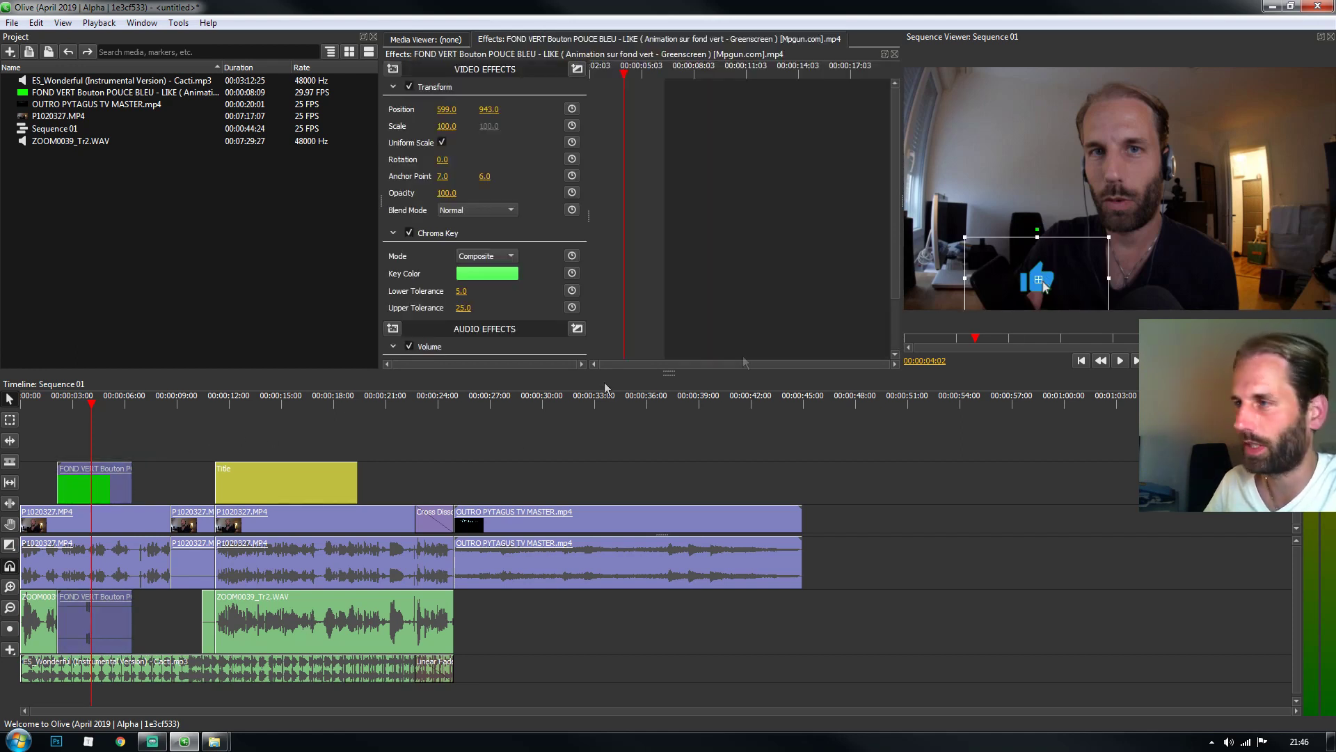
drag(1023, 288, 1040, 278)
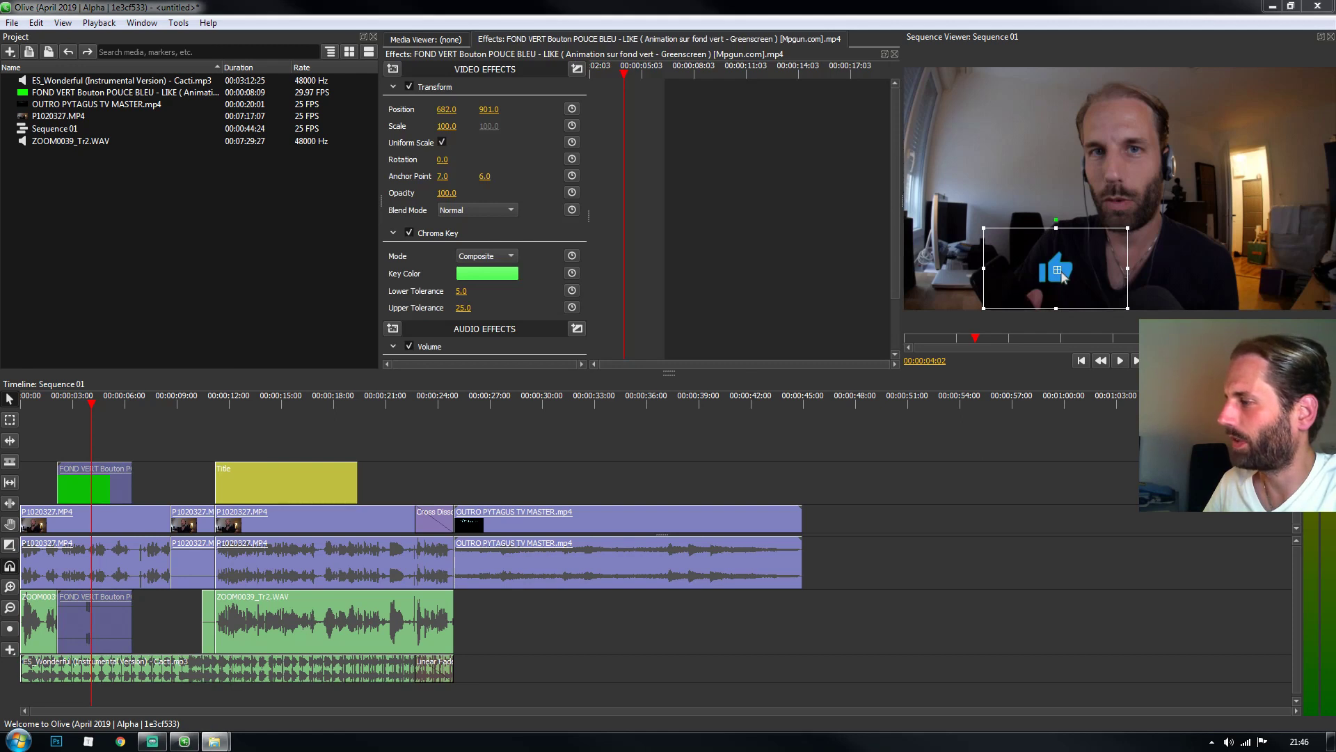
drag(1128, 228, 1167, 178)
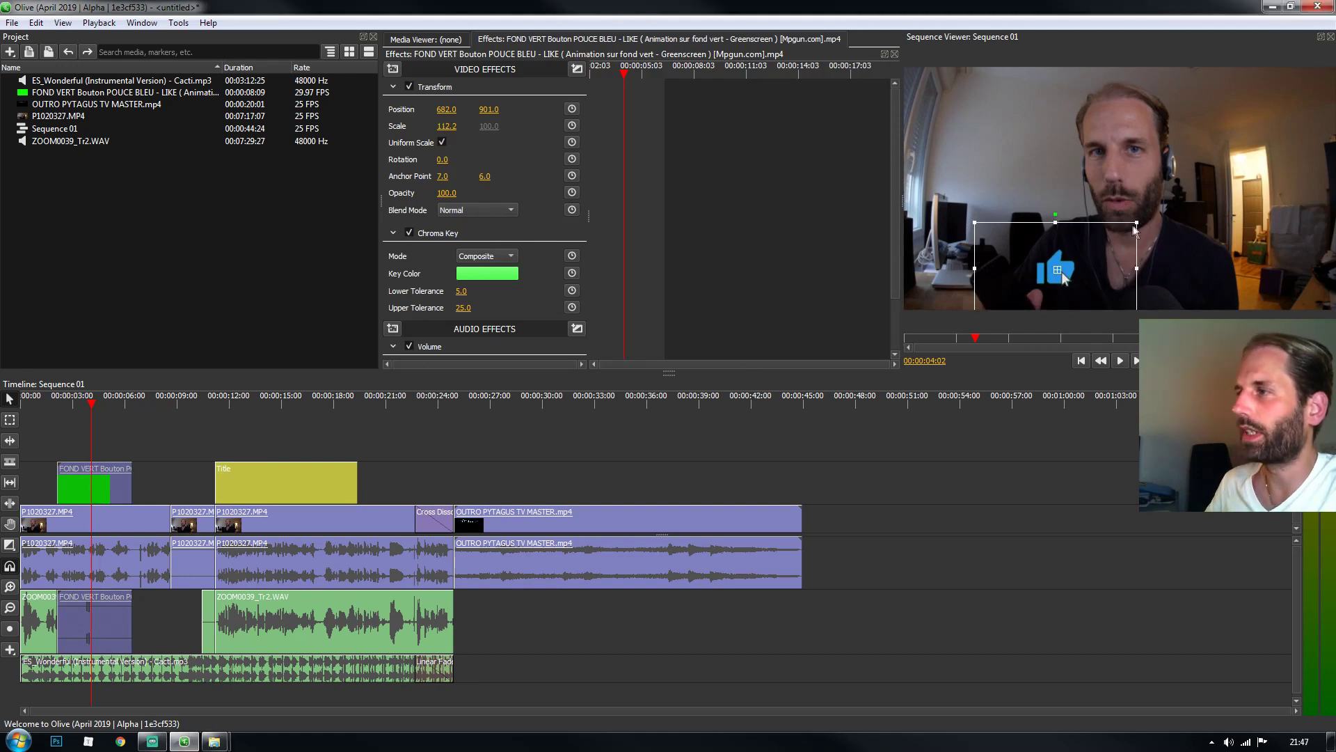
mouse_move(1137, 223)
mouse_down()
mouse_move(1152, 213)
mouse_move(1136, 221)
mouse_up()
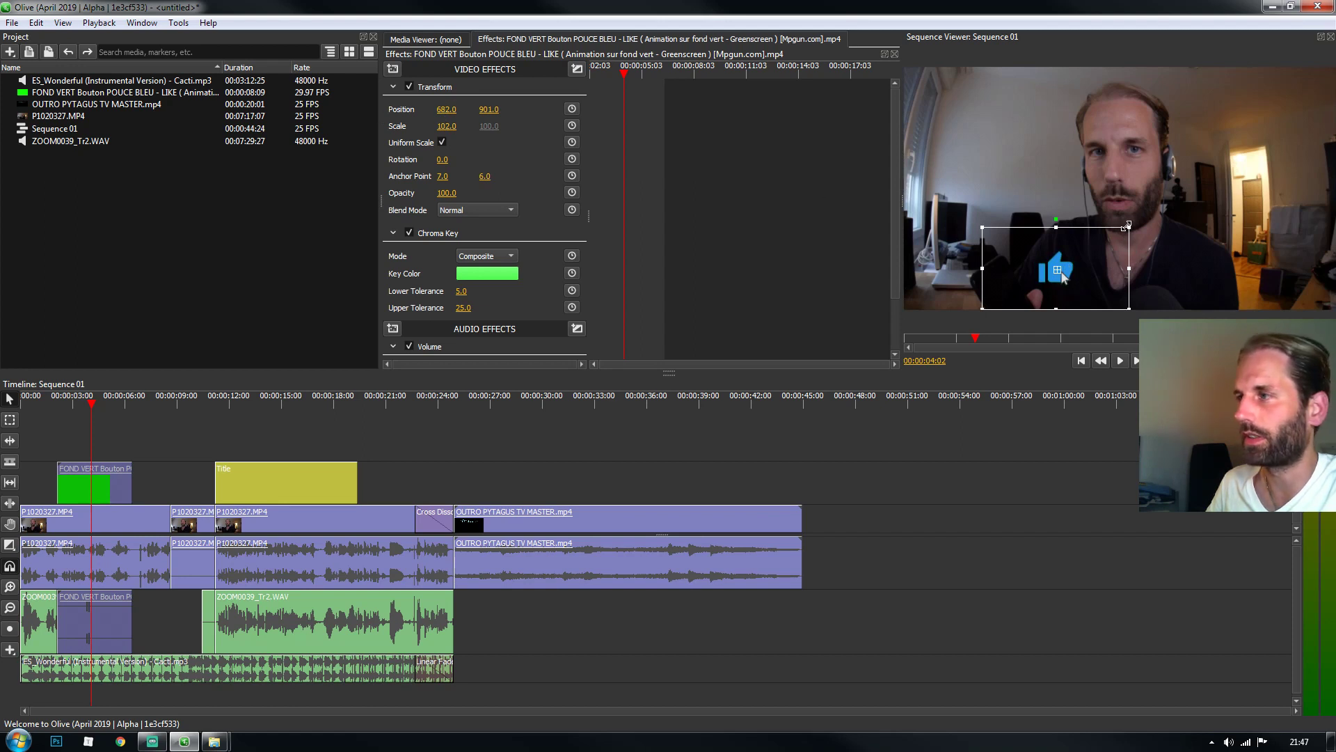
drag(1128, 227, 1131, 228)
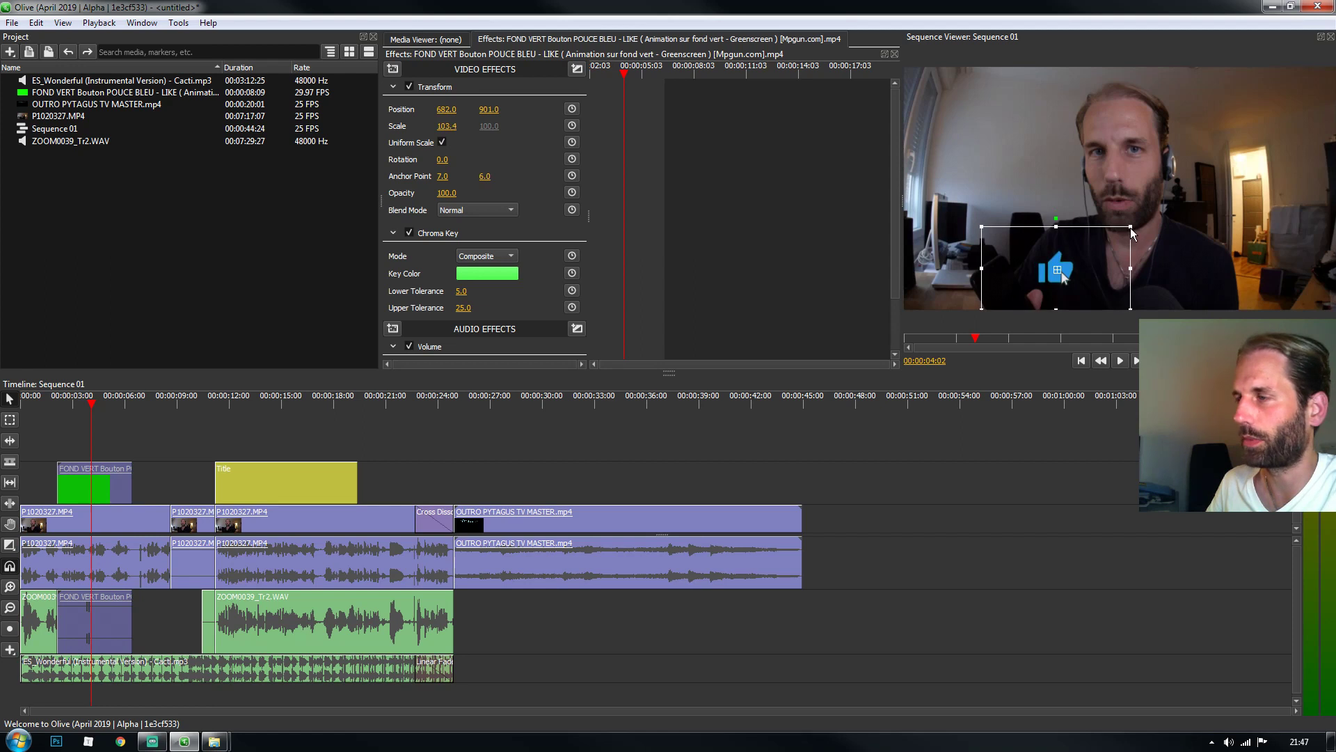
drag(1082, 272, 1001, 278)
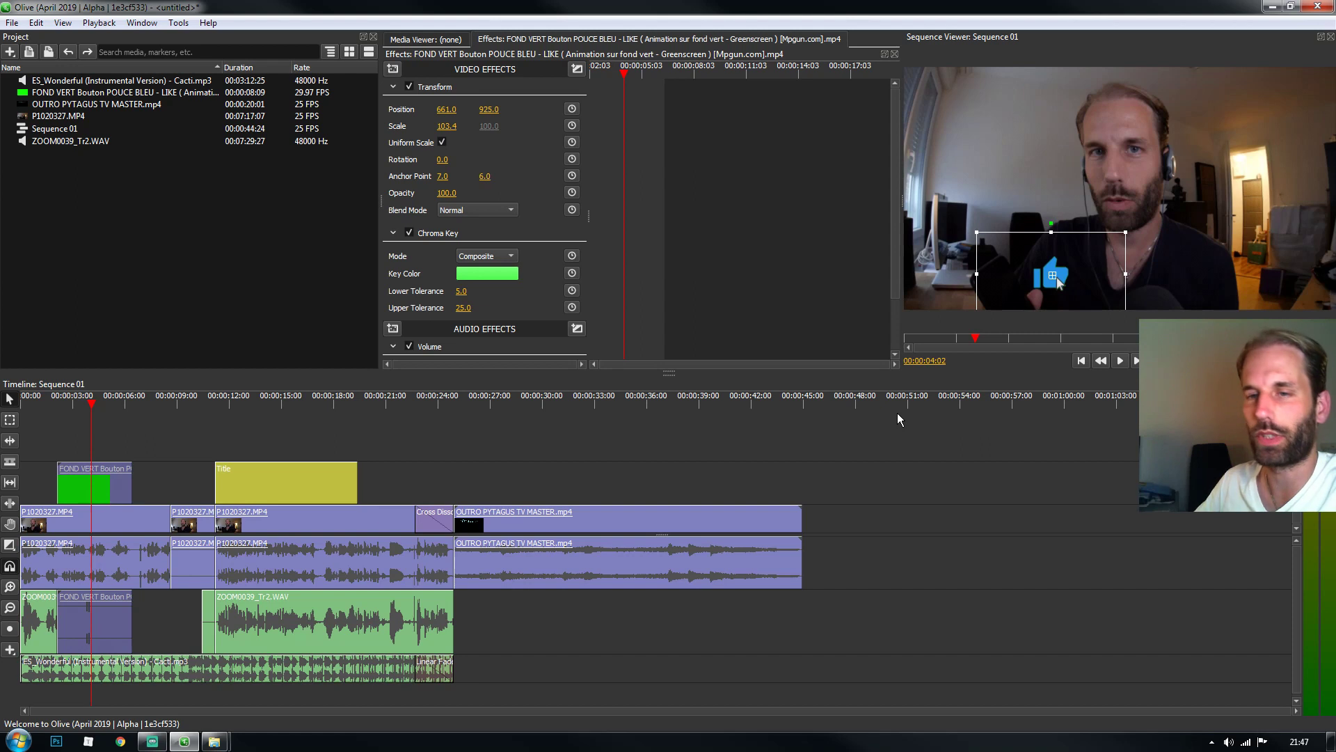
Step: Add the default opening and closing transitions to the greenscreen LIKE clip
click(73, 404)
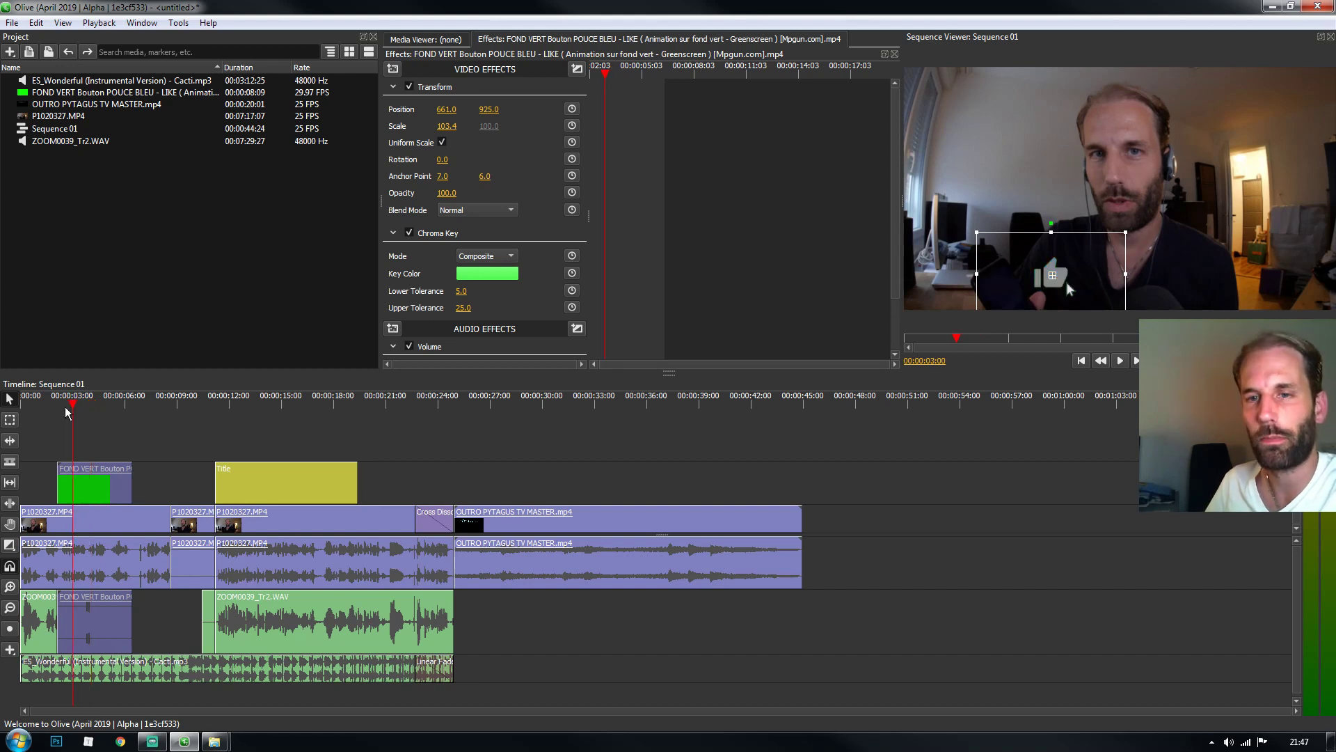
key(Up)
right_click(98, 494)
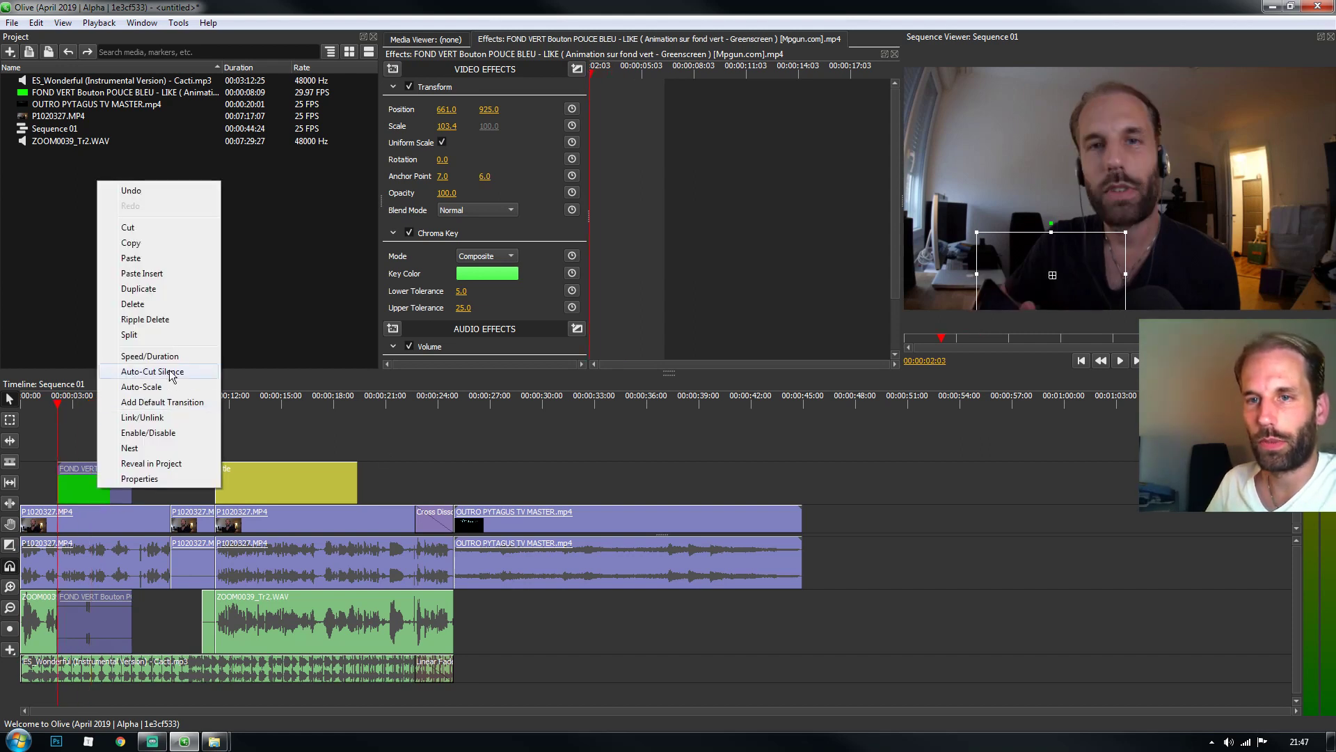
click(162, 401)
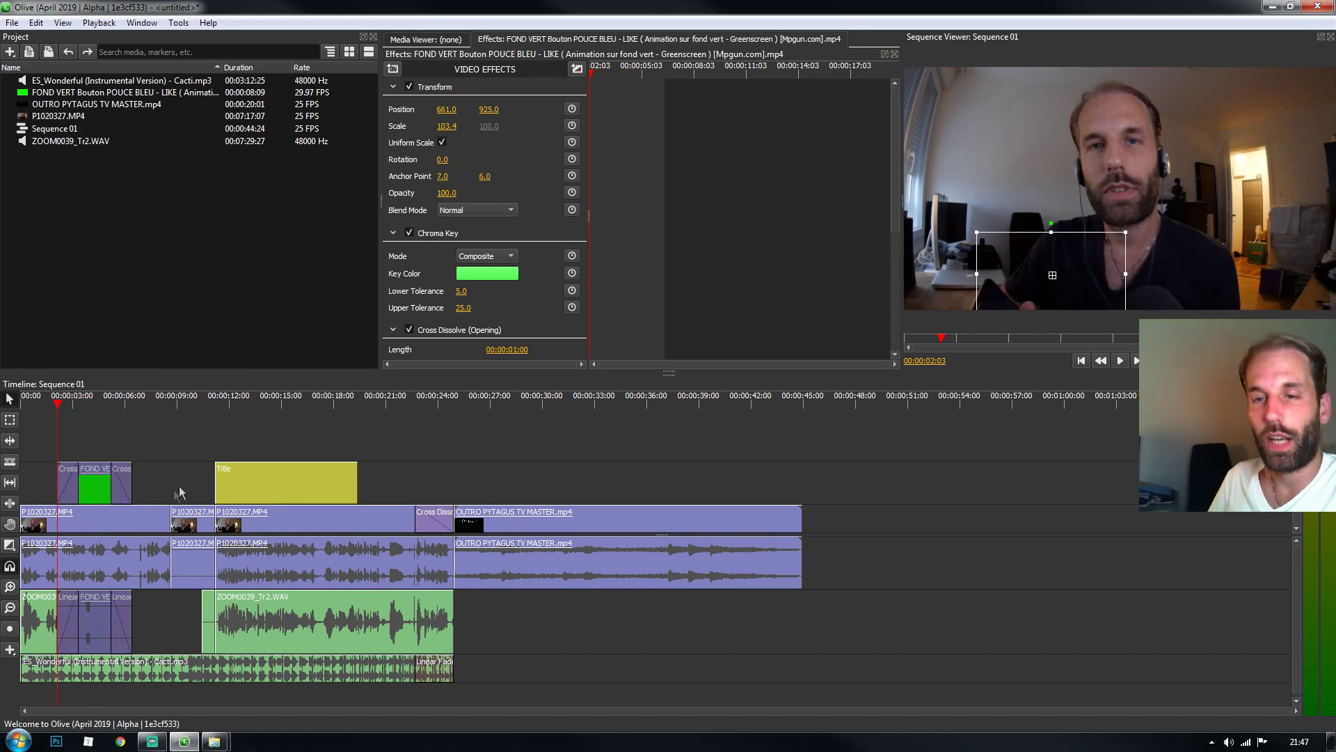
Step: Move the greenscreen LIKE clip past the end of the outro and delete it from the timeline
drag(98, 483, 865, 474)
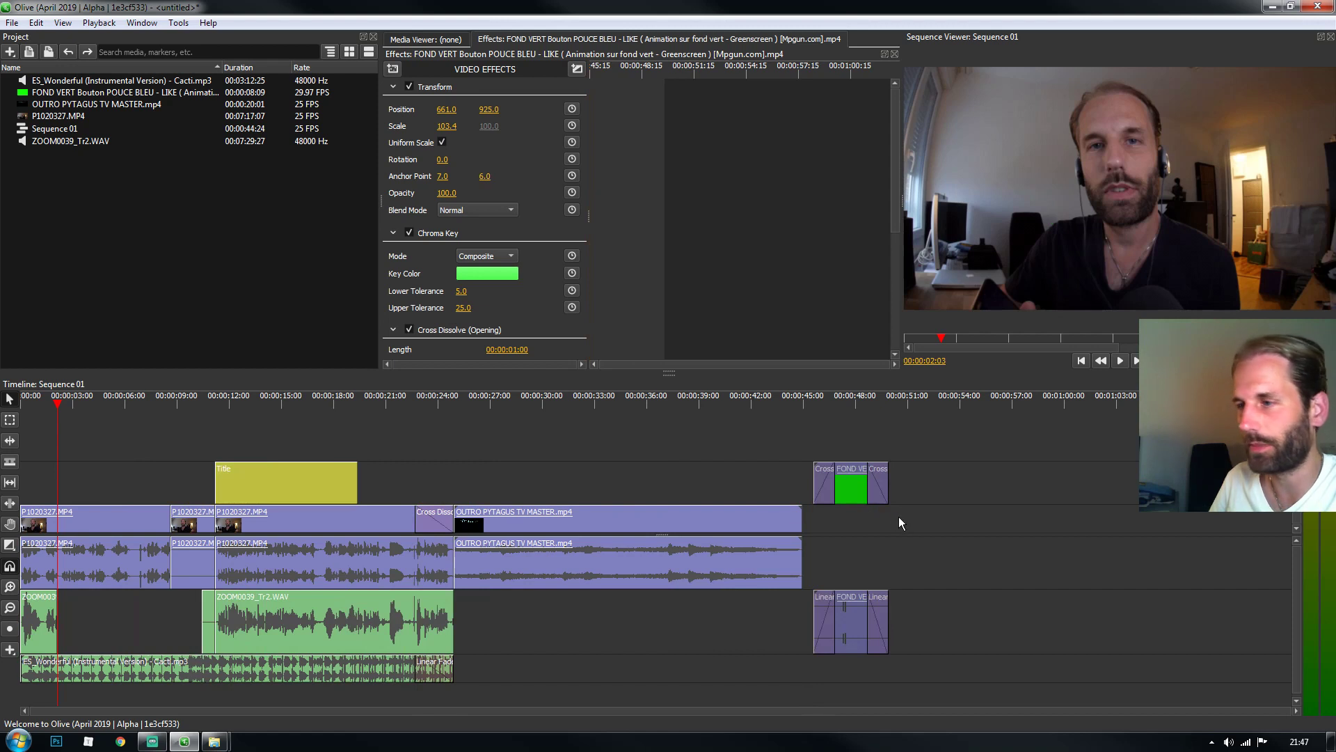
key(Delete)
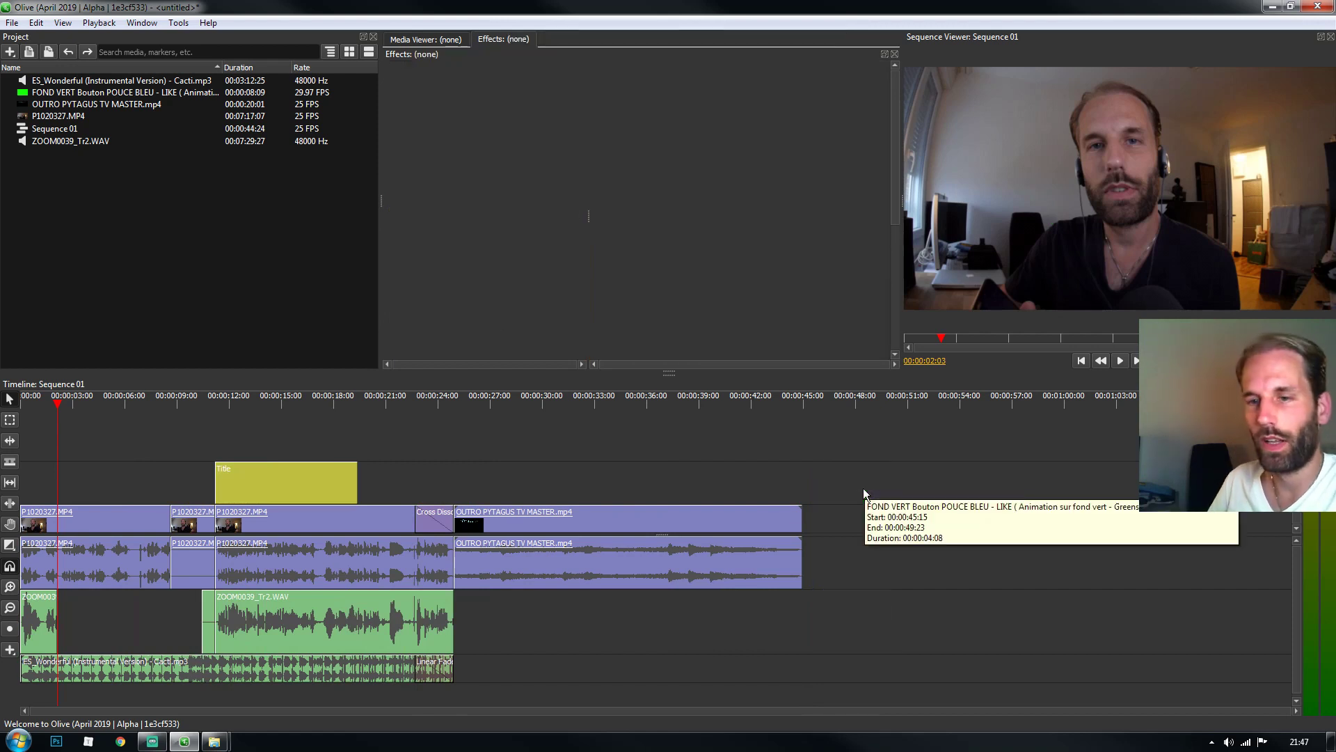
Step: Bring the greenscreen LIKE animation in again on the track above the title, starting at about 00:00:03:13, and move the playhead to its start
drag(1335, 314, 116, 423)
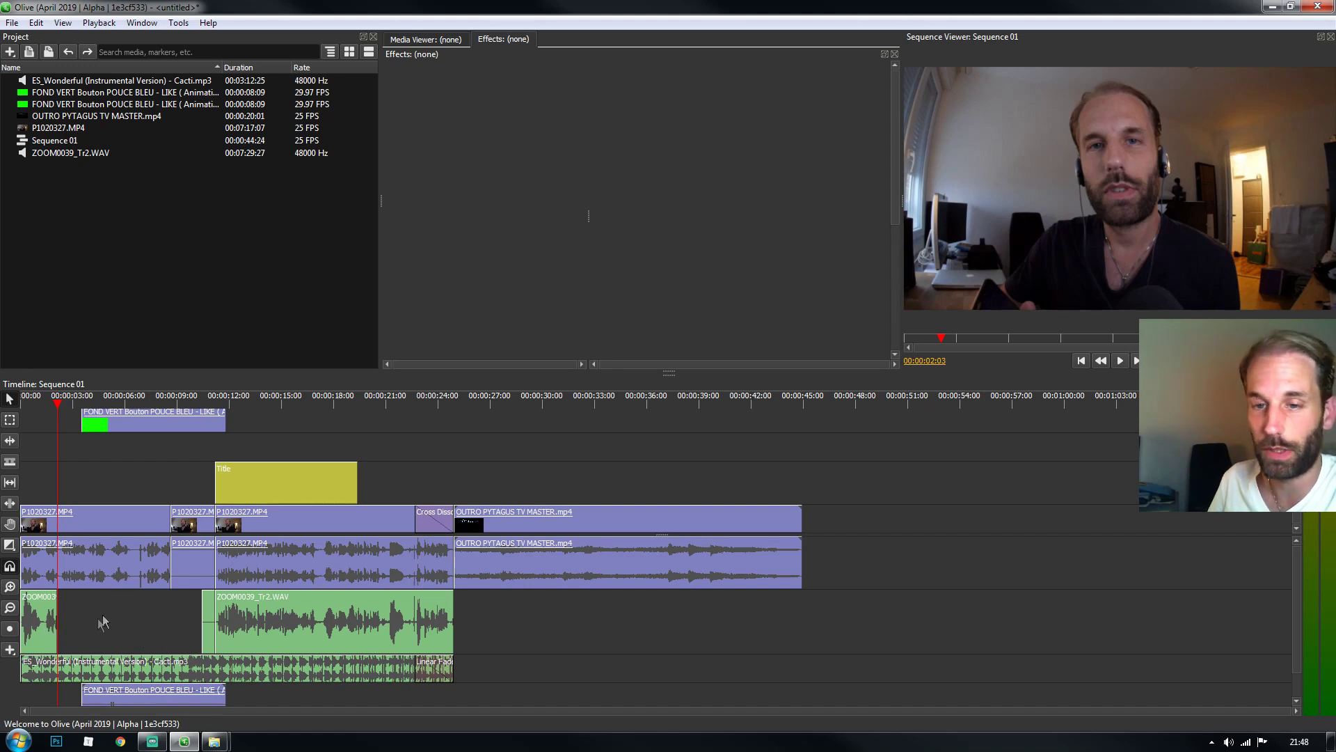
click(140, 399)
drag(142, 400, 81, 400)
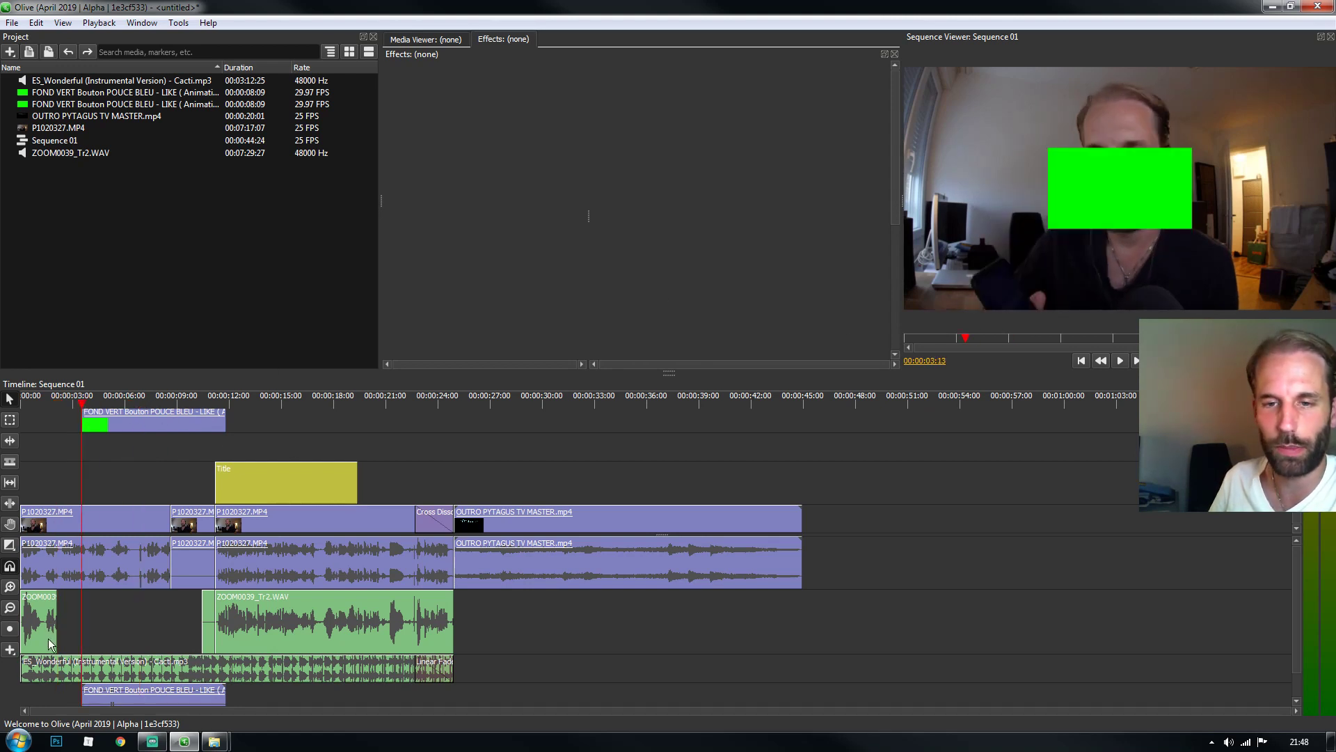
Step: Extend the first ZOOM0039_Tr2.WAV clip to the first video cut and delete the greenscreen LIKE clip from the timeline
drag(56, 639, 171, 638)
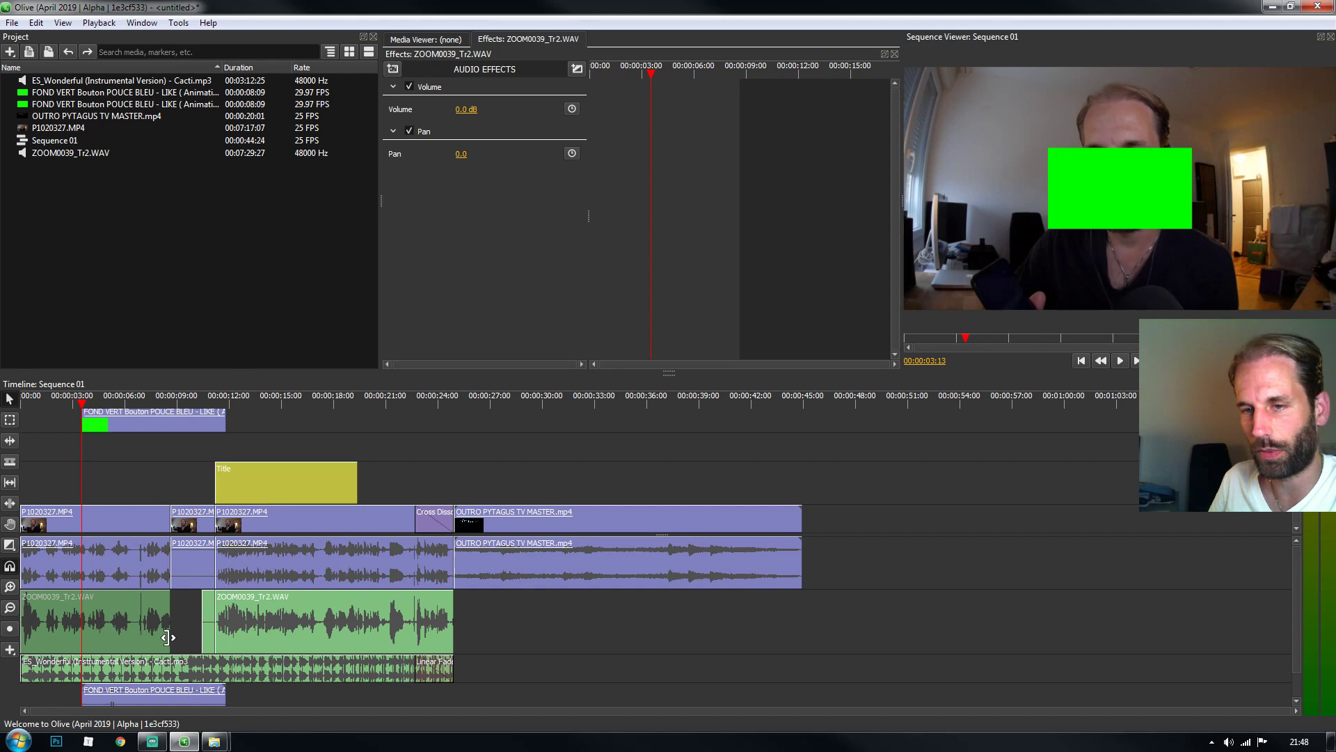
click(147, 423)
key(Delete)
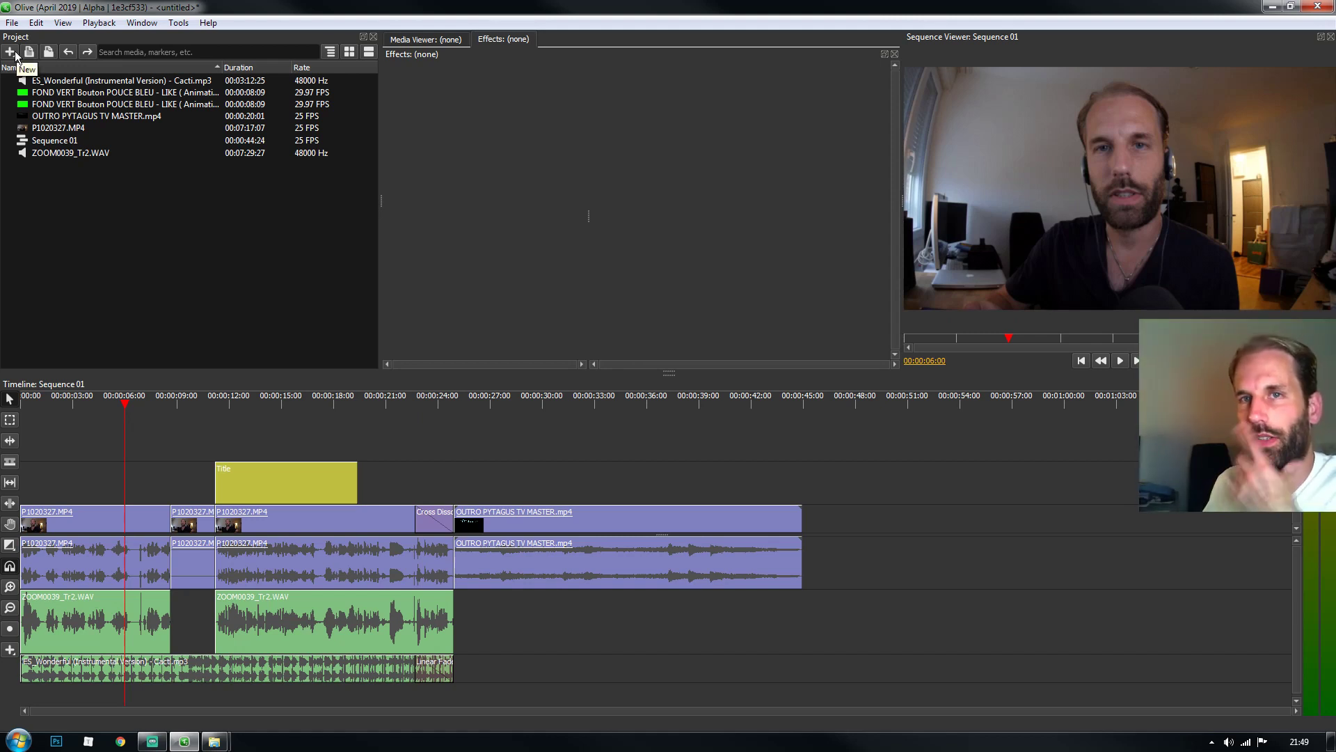
Step: Start an MPEG-4 export of the entire sequence and set the video quality (CRF) to 20
click(12, 22)
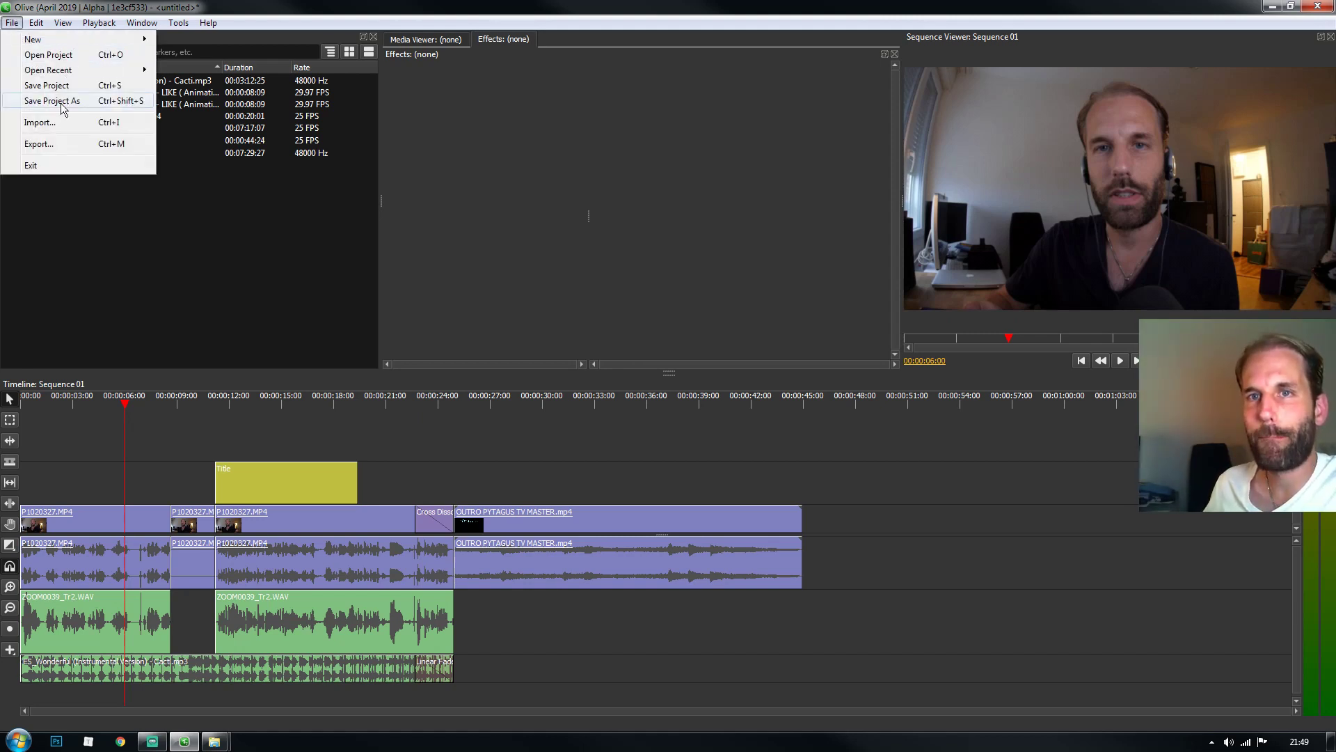
click(44, 144)
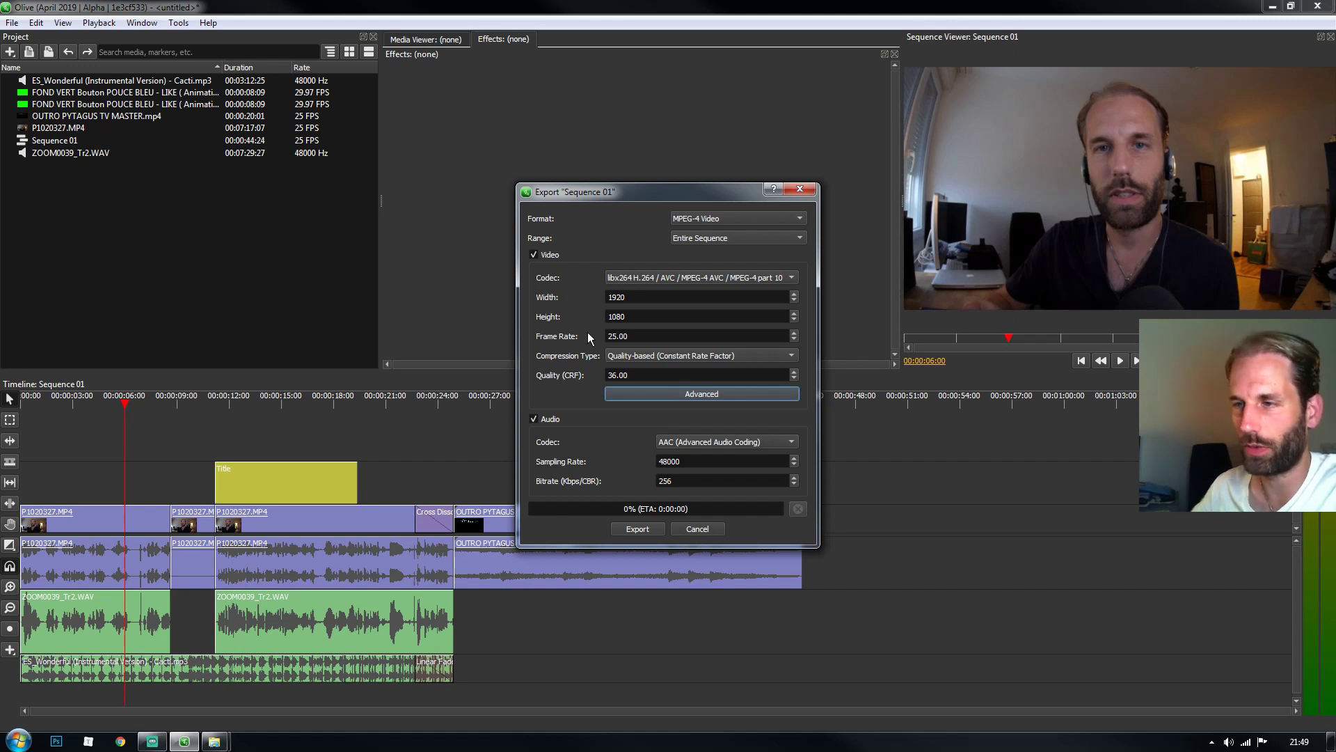
click(612, 375)
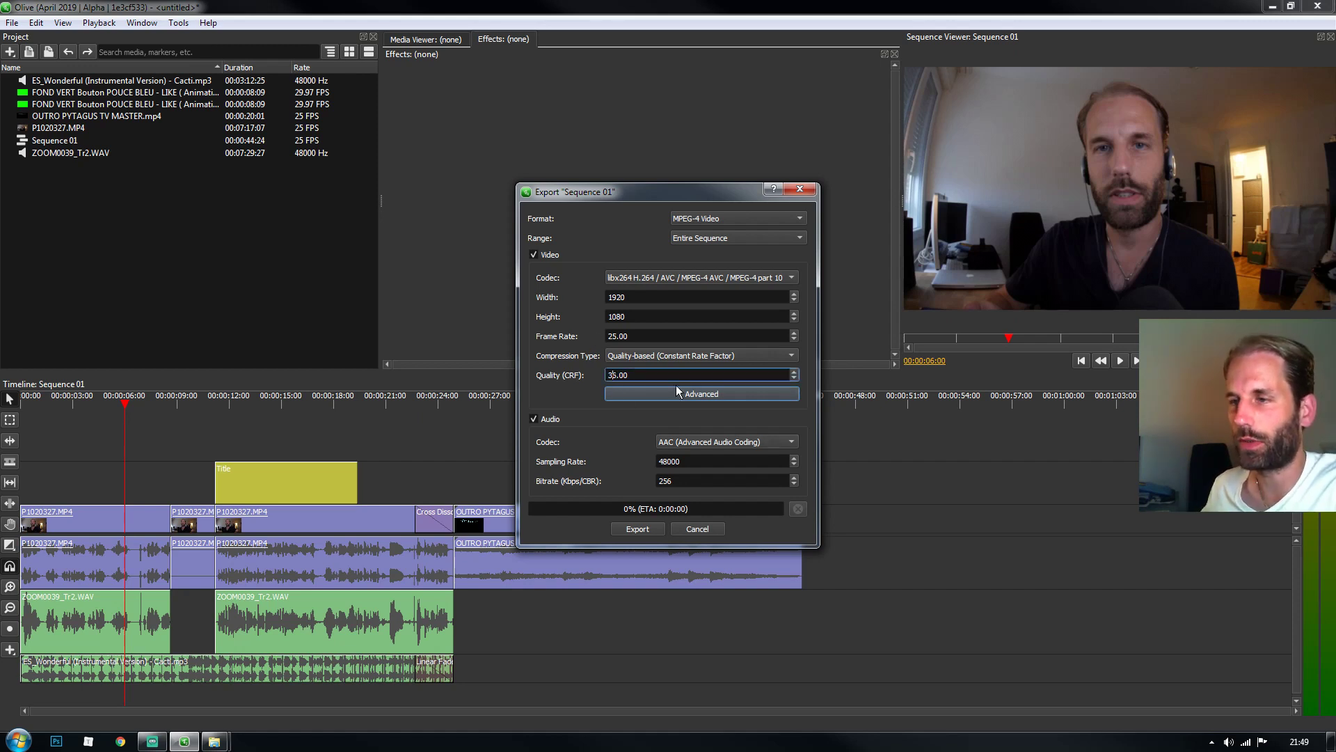
key(BackSpace)
key(BackSpace)
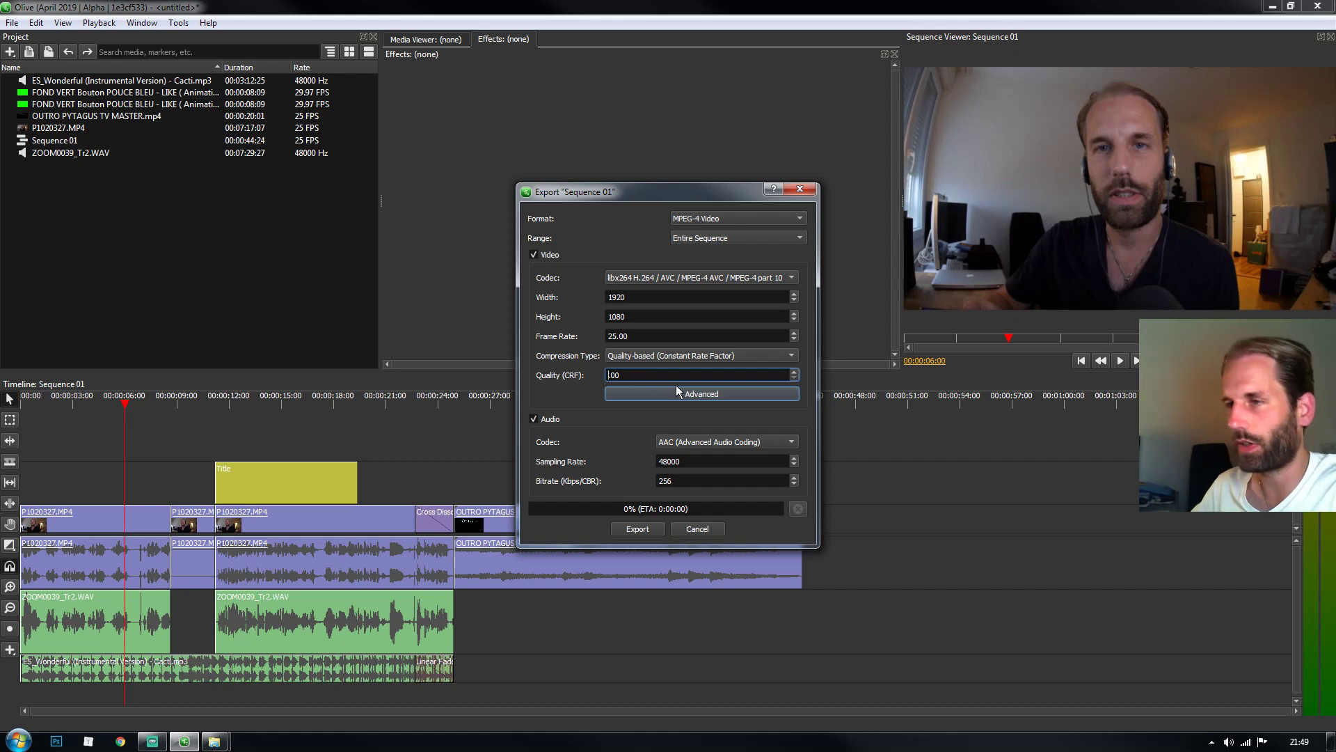
text(20)
key(Tab)
mouse_move(684, 376)
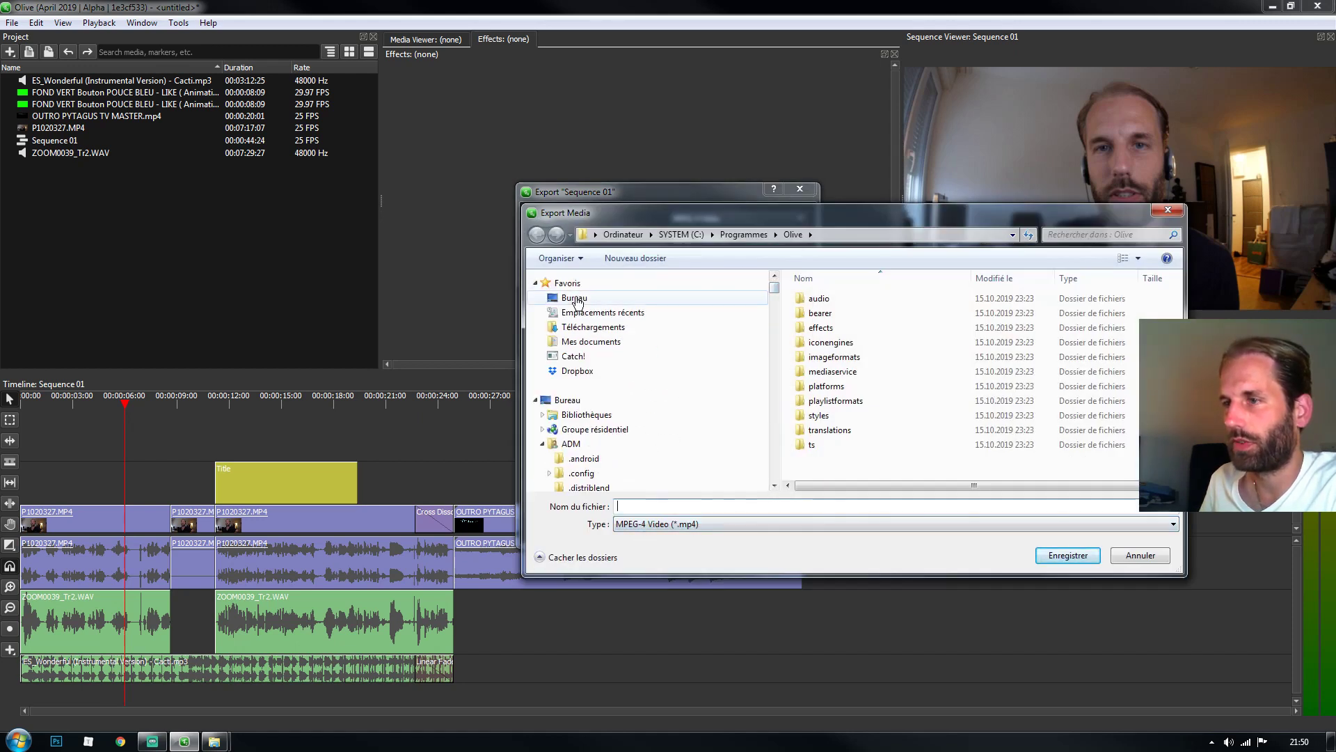
Step: Export the video to the desktop (Bureau) under the file name afiwerftgzfg and play the rendered file
click(567, 399)
text(afiwerftgzfg)
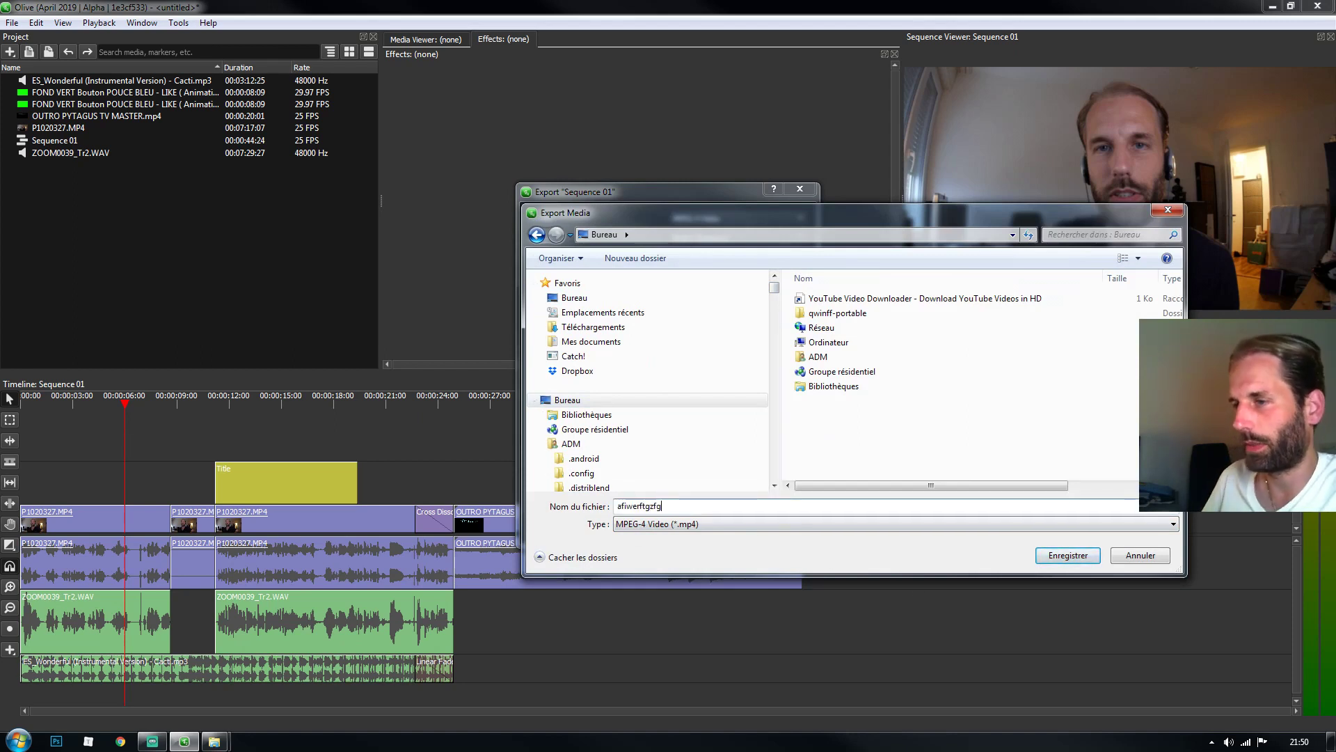
click(1067, 555)
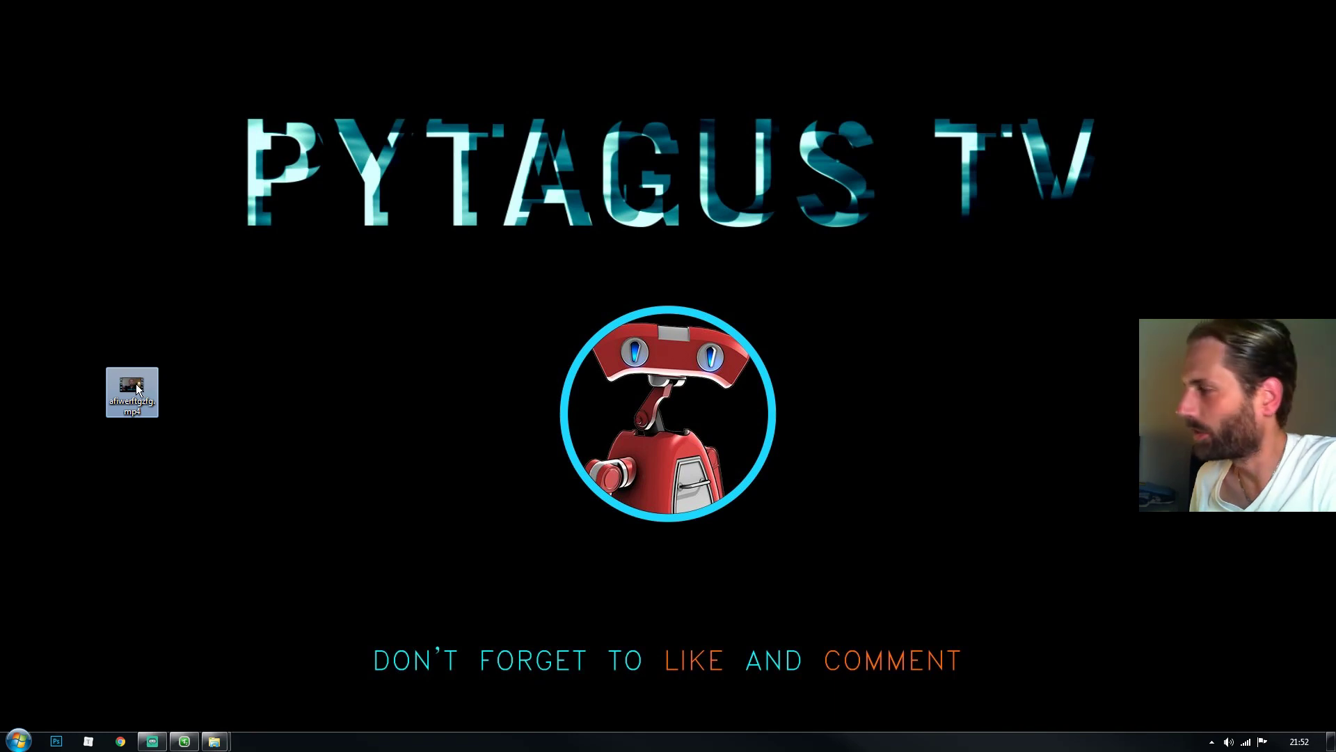
double_click(127, 381)
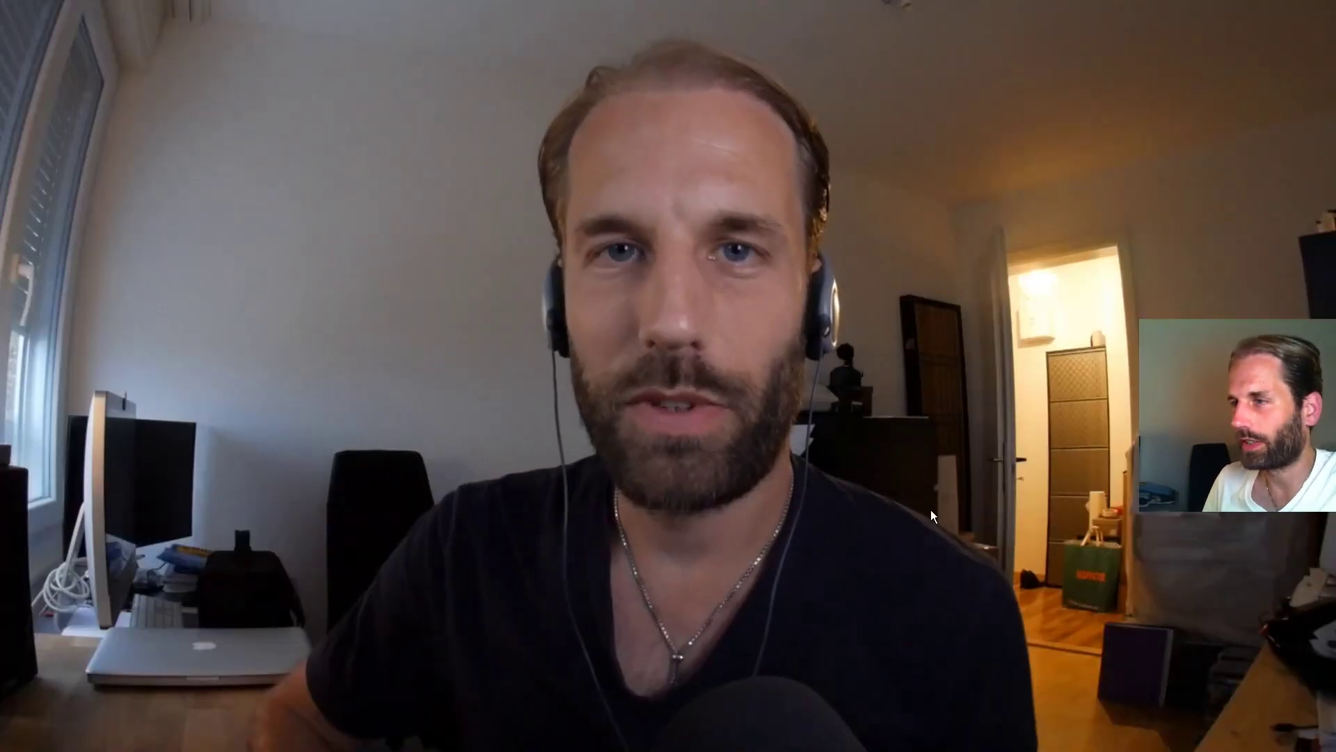